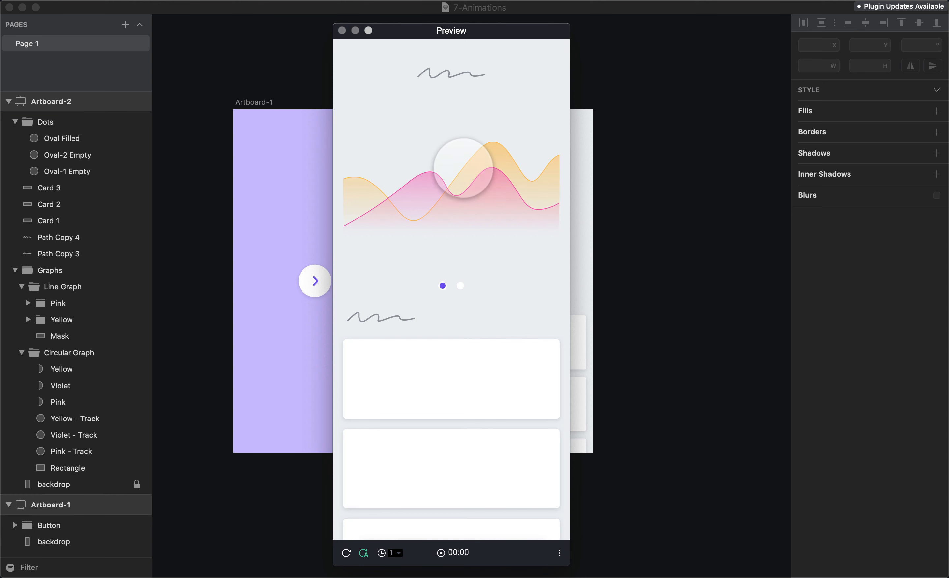
- Swipe the preview's graph area back and forth between the circular graph and the line graph, and close the preview
{"action": "left_click_drag", "start_coordinate": [412, 177], "coordinate": [494, 167]}
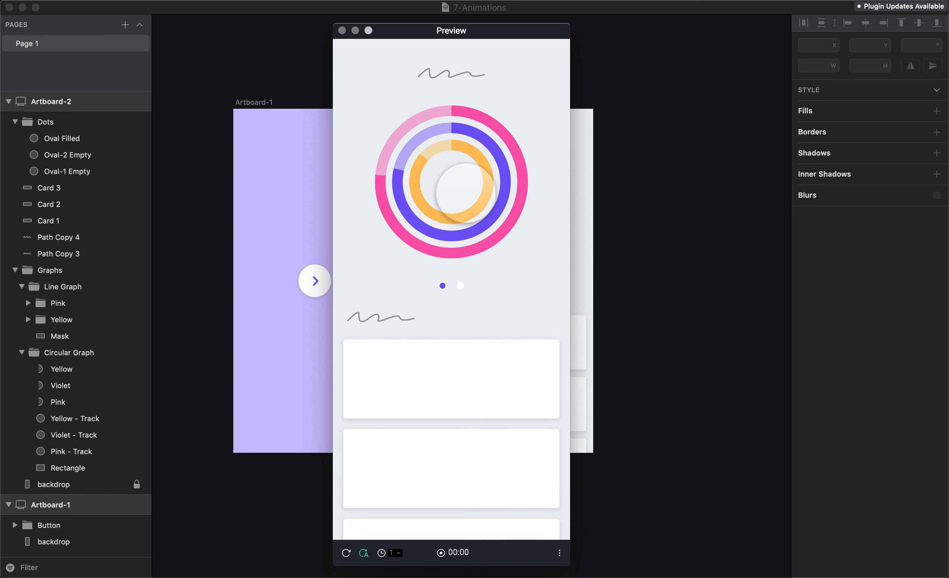
{"action": "left_click_drag", "start_coordinate": [450, 135], "coordinate": [365, 201]}
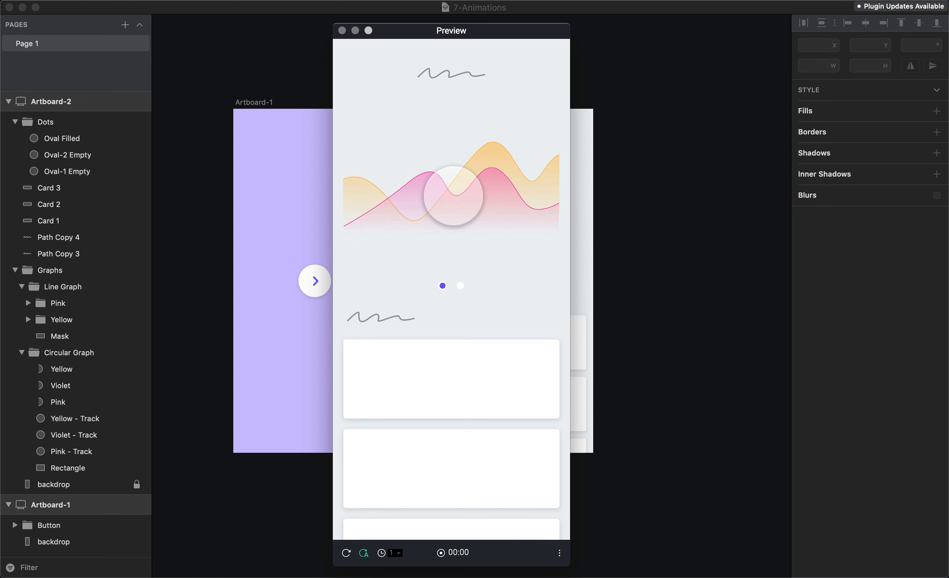
{"action": "left_click_drag", "start_coordinate": [388, 180], "coordinate": [498, 228]}
{"action": "mouse_move", "coordinate": [504, 180]}
{"action": "left_mouse_down"}
{"action": "mouse_move", "coordinate": [425, 182]}
{"action": "mouse_move", "coordinate": [503, 170]}
{"action": "left_mouse_up"}
{"action": "left_click_drag", "start_coordinate": [534, 227], "coordinate": [456, 180]}
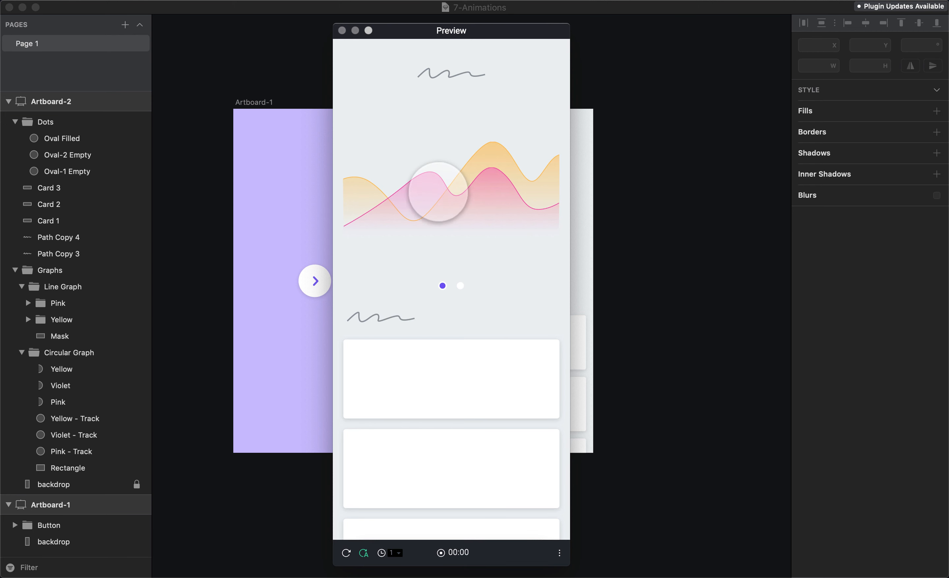
{"action": "left_click_drag", "start_coordinate": [389, 195], "coordinate": [483, 187]}
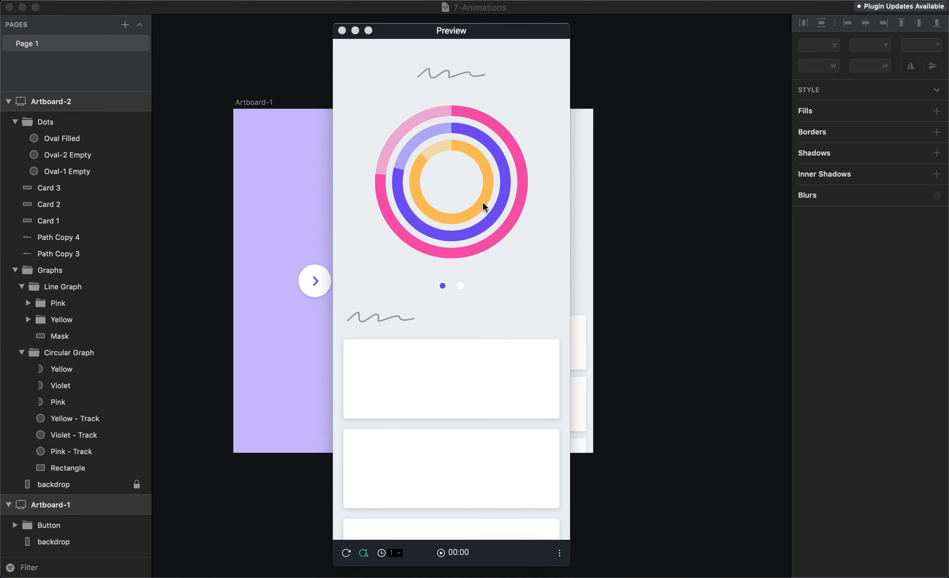
{"action": "key", "text": "super+w"}
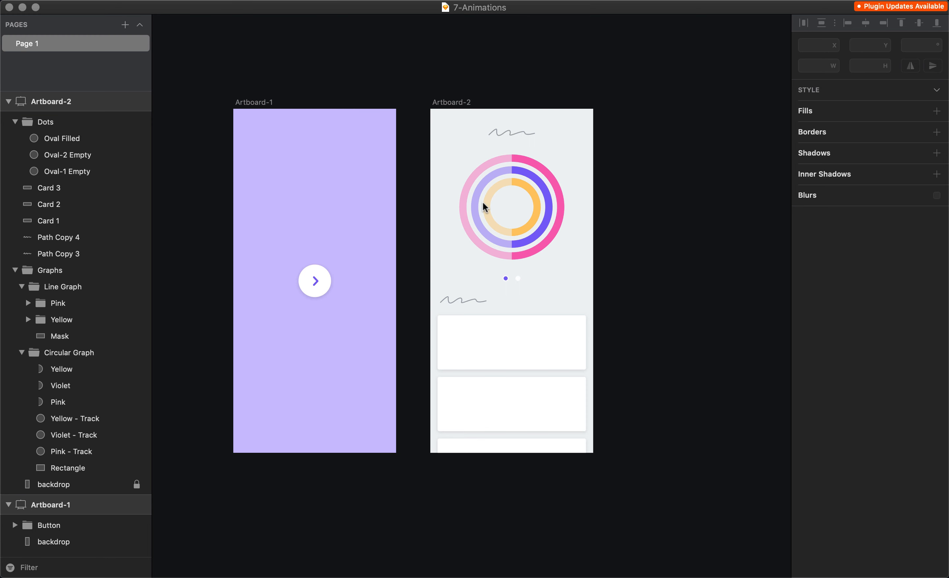
- Examine Artboard-1 and the Line Graph and Circular Graph groups inside Artboard-2
{"action": "left_click", "coordinate": [257, 105]}
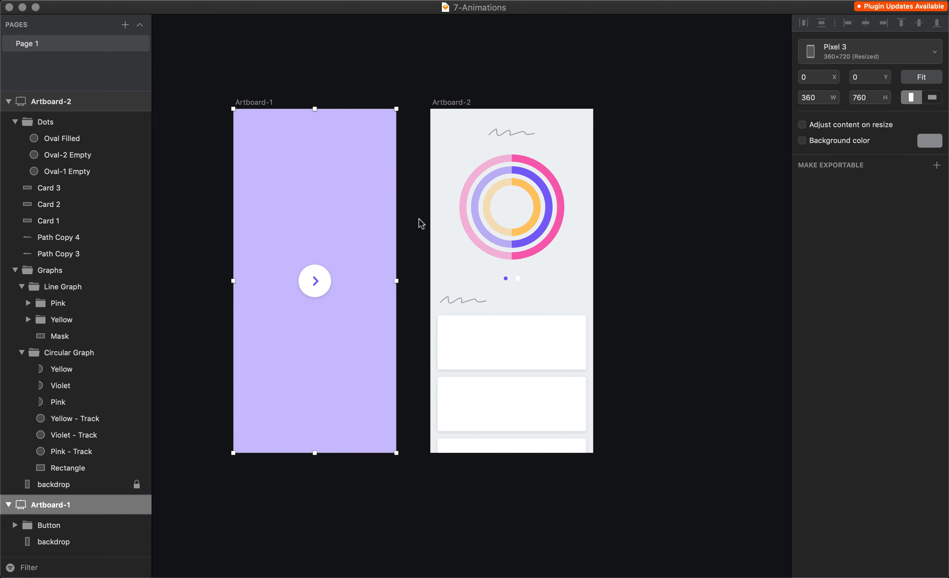
{"action": "scroll", "coordinate": [521, 180], "scroll_direction": "up", "scroll_amount": 2}
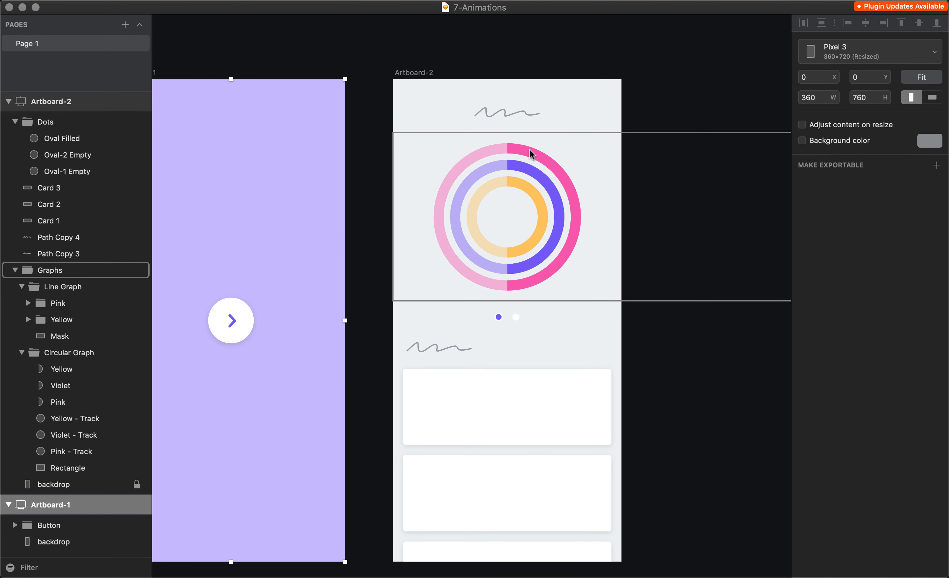
{"action": "left_click", "coordinate": [83, 288]}
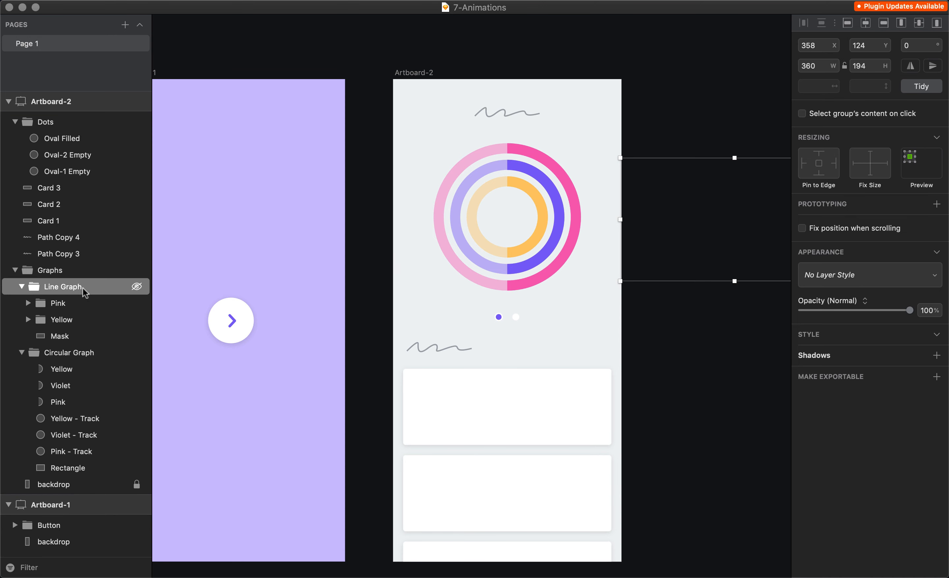
{"action": "left_click", "coordinate": [58, 353]}
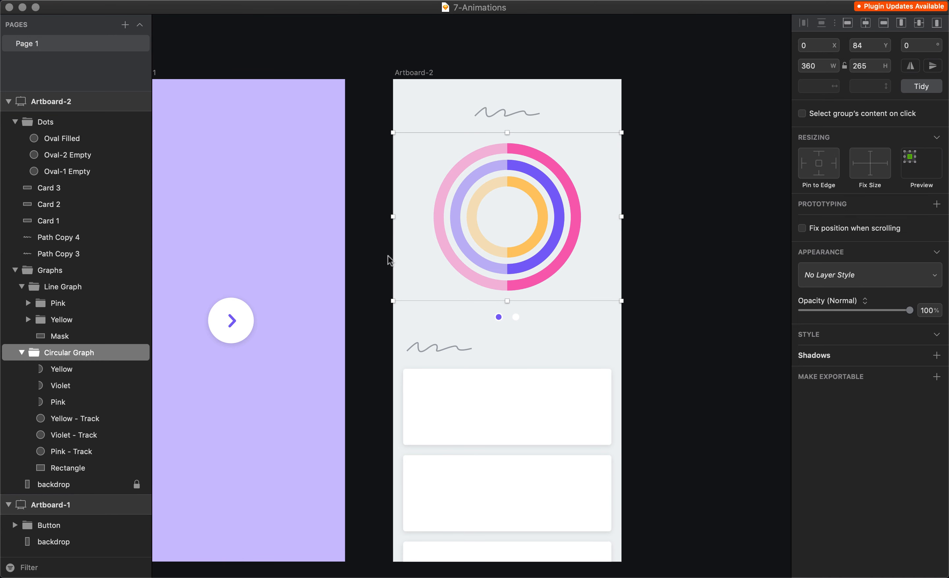
{"action": "left_click_drag", "start_coordinate": [542, 199], "coordinate": [476, 195]}
{"action": "key", "text": "super+z"}
{"action": "left_click", "coordinate": [66, 290]}
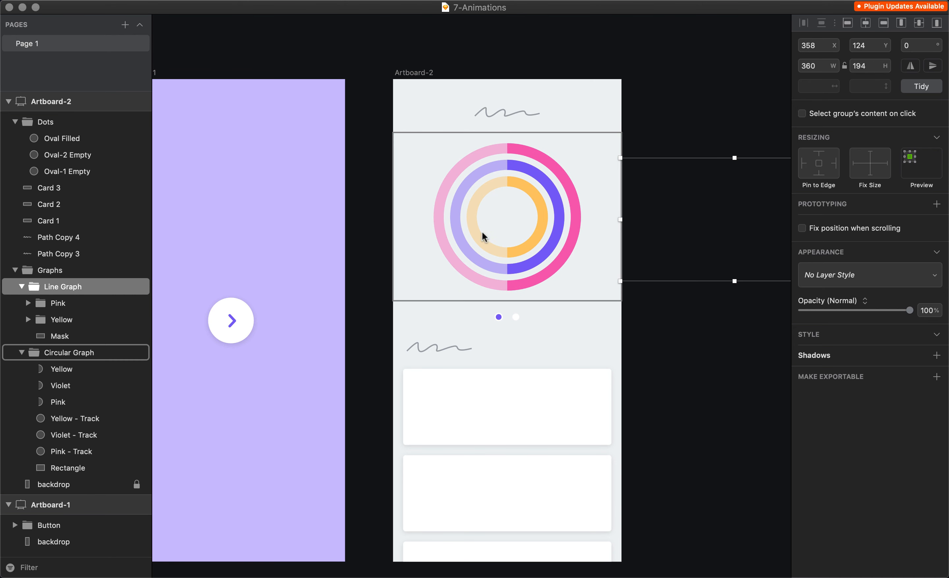
- Slide the Graphs group so the line graph fills Artboard-2's width, and examine its Mask, Yellow and Pink layers
{"action": "left_click", "coordinate": [32, 274]}
{"action": "left_click_drag", "start_coordinate": [546, 222], "coordinate": [361, 222]}
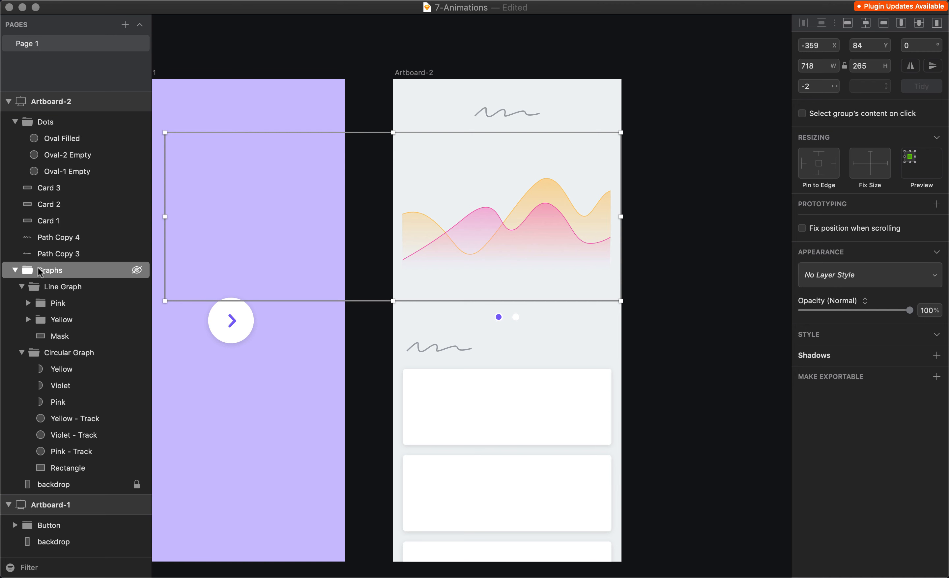
{"action": "left_click", "coordinate": [49, 287]}
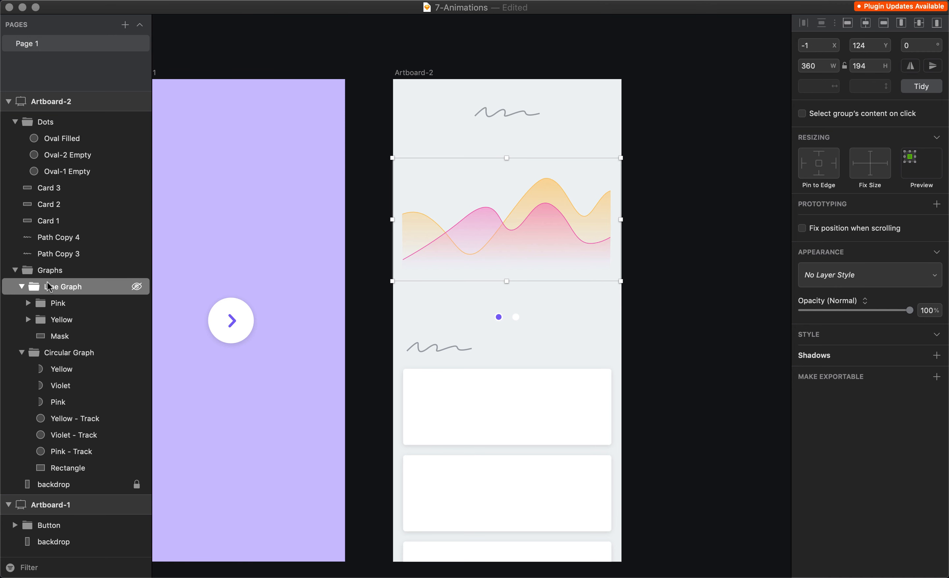
{"action": "left_click", "coordinate": [62, 332]}
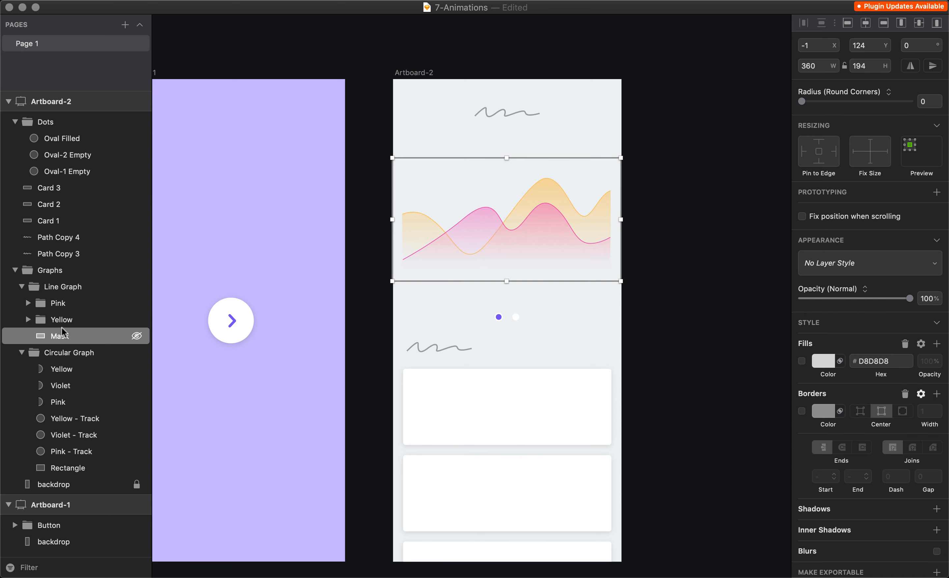
{"action": "left_click", "coordinate": [28, 320]}
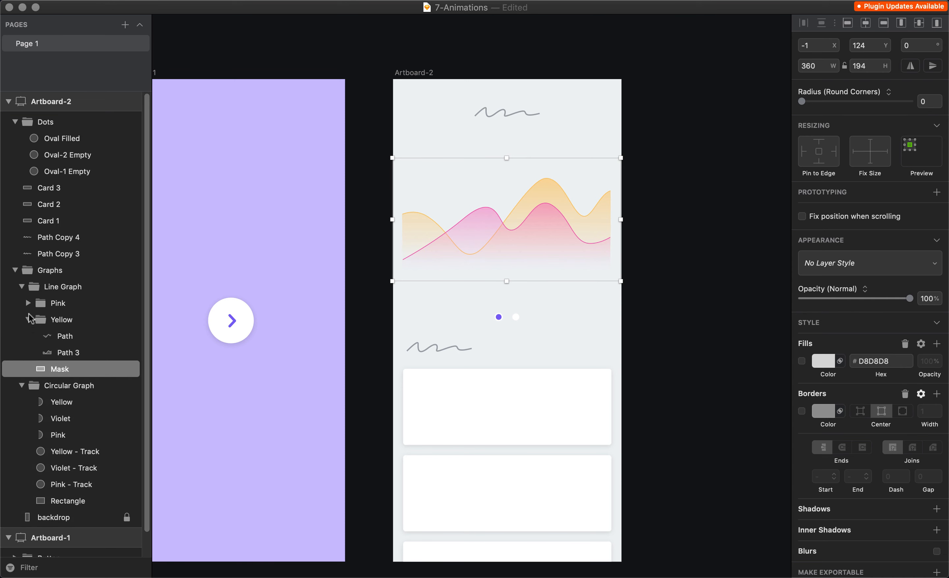
{"action": "left_click", "coordinate": [63, 338]}
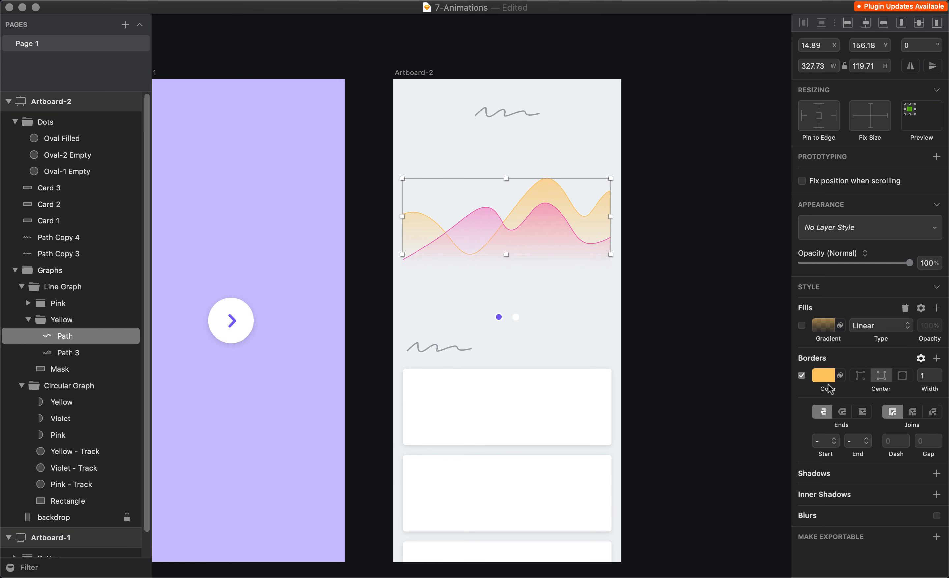
{"action": "left_click", "coordinate": [28, 304]}
{"action": "left_click", "coordinate": [27, 303]}
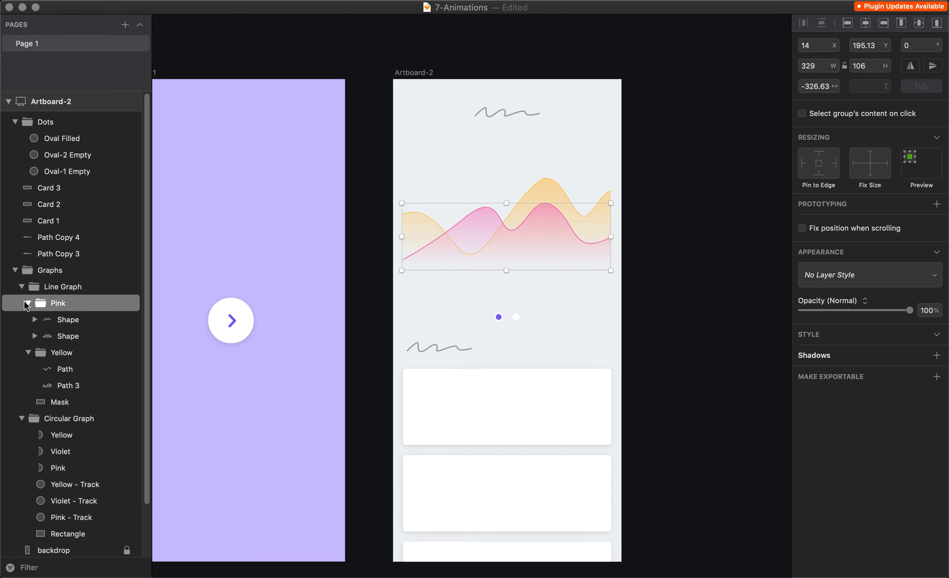
{"action": "left_click", "coordinate": [63, 324]}
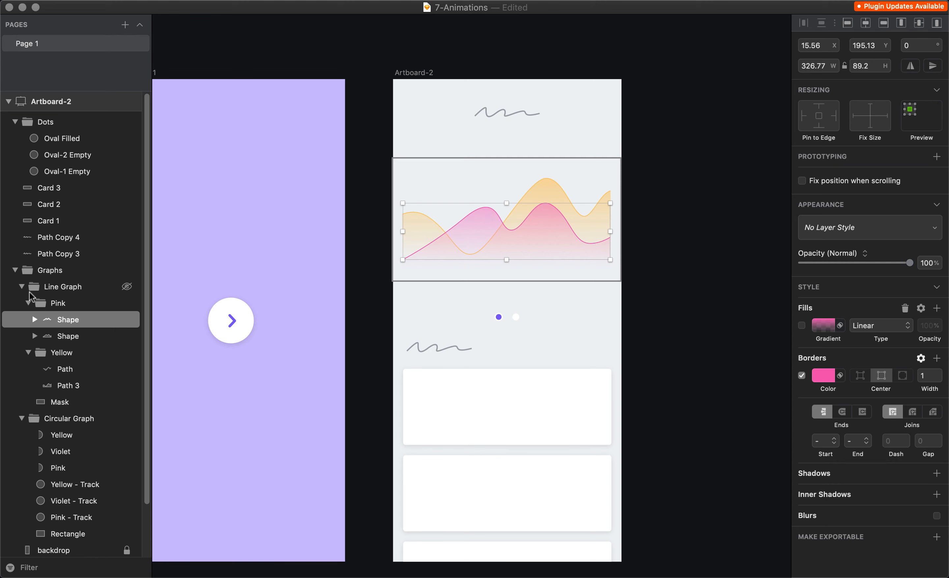
{"action": "left_click", "coordinate": [28, 303]}
{"action": "left_click", "coordinate": [28, 320]}
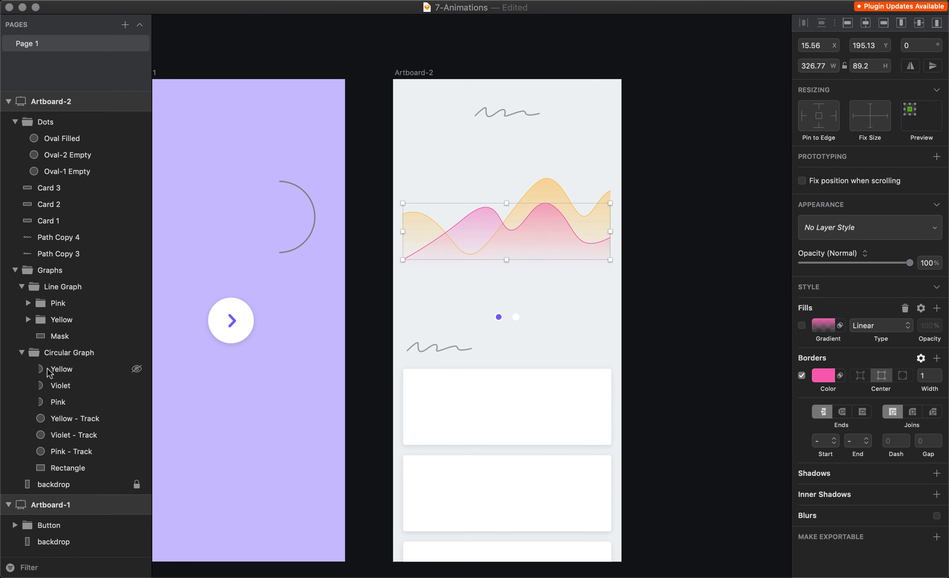
- Slide the Graphs group back so the circular graph sits in Artboard-2, and examine its arc and track layers and Card 2
{"action": "left_click", "coordinate": [60, 270]}
{"action": "left_click_drag", "start_coordinate": [453, 210], "coordinate": [677, 200]}
{"action": "left_click", "coordinate": [69, 368]}
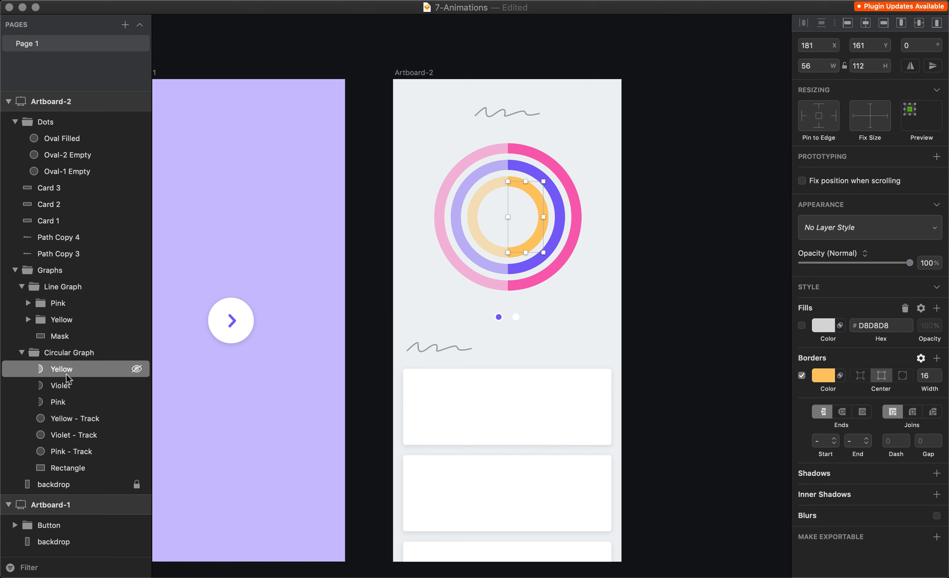
{"action": "left_click", "coordinate": [70, 388]}
{"action": "left_click", "coordinate": [67, 403]}
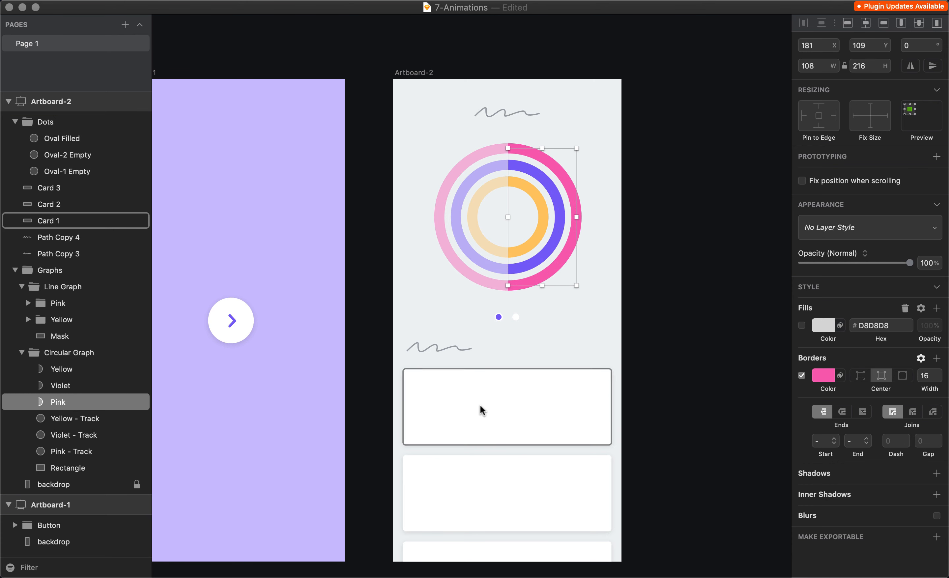
{"action": "left_click", "coordinate": [83, 420]}
{"action": "left_click", "coordinate": [86, 436]}
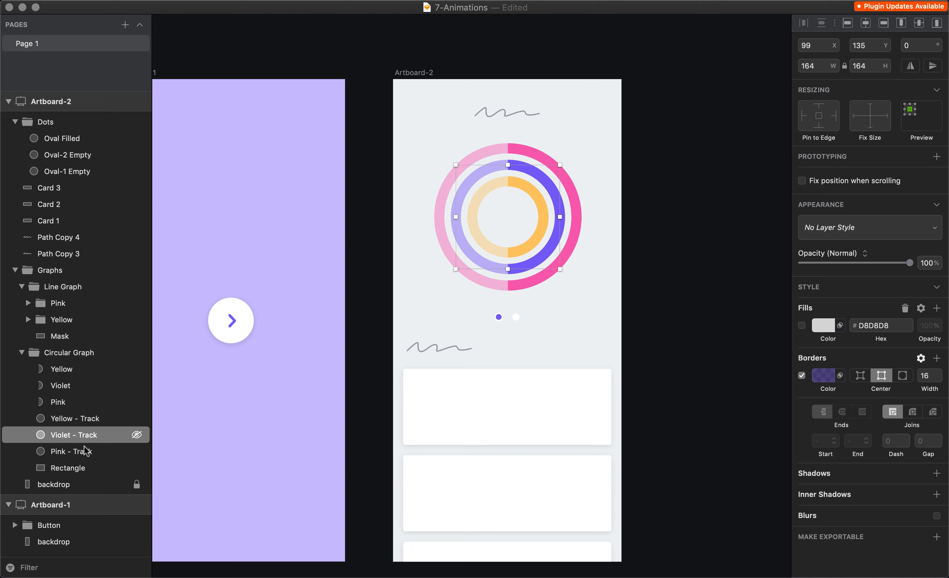
{"action": "left_click", "coordinate": [87, 453]}
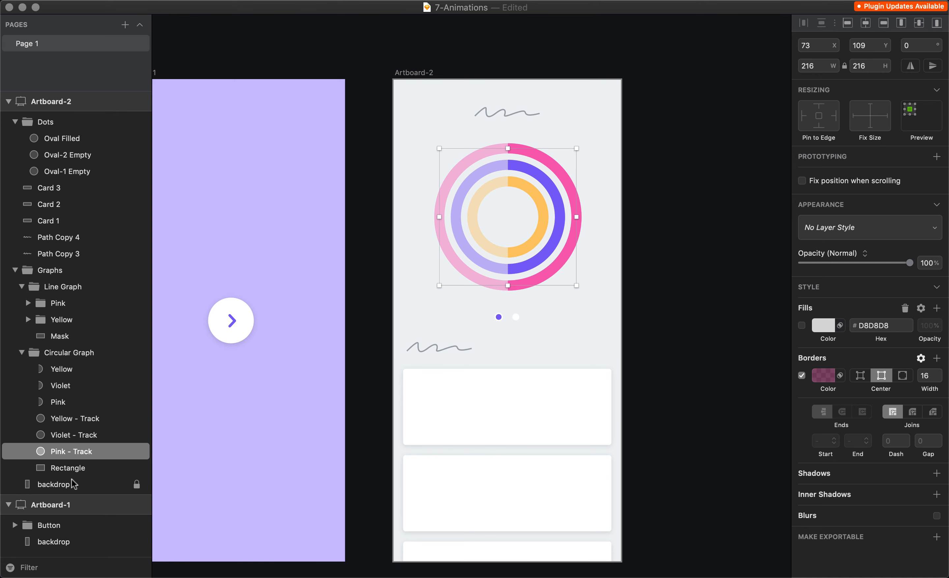
{"action": "left_click", "coordinate": [606, 467]}
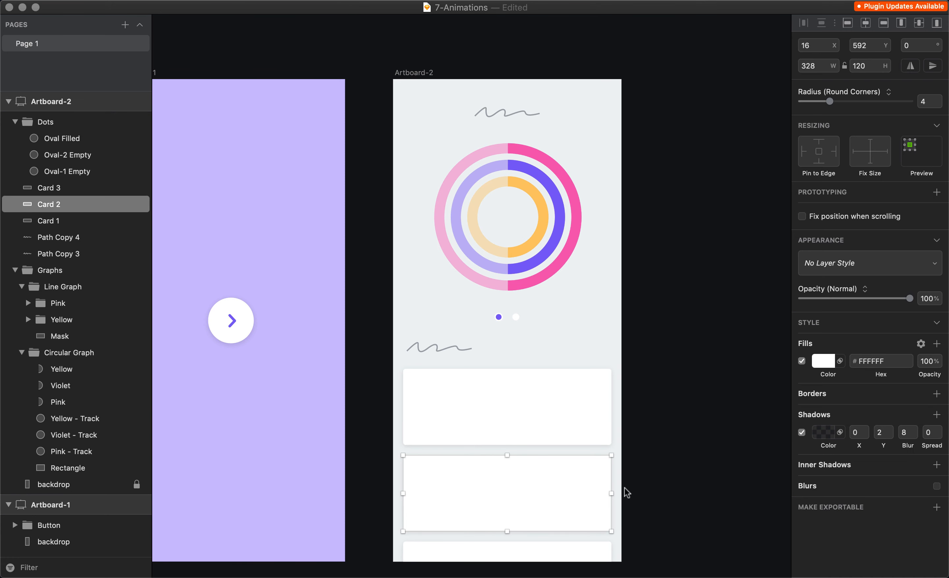
- Save the Sketch document with nothing selected, and switch to ProtoPie to create a new prototype
{"action": "key", "text": "super+Tab"}
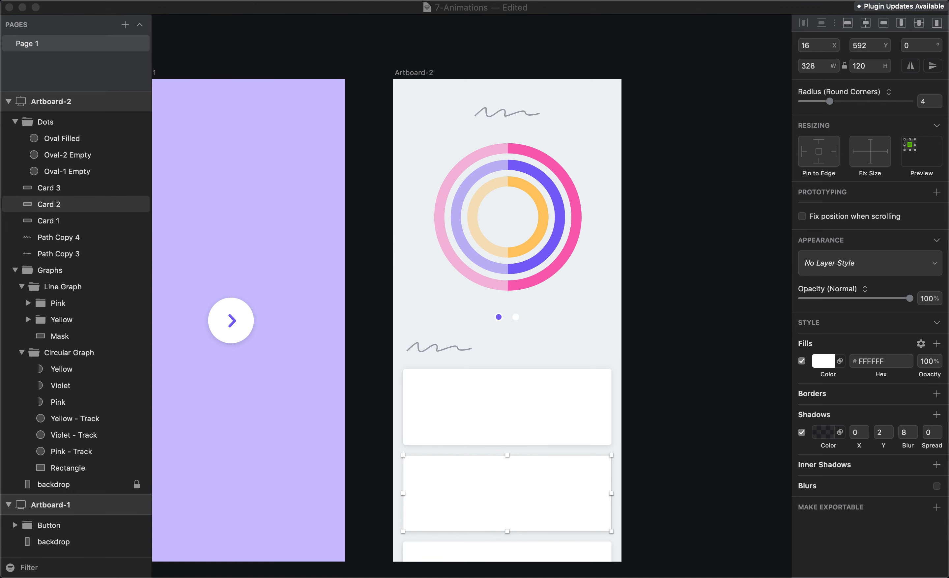
{"action": "left_click", "coordinate": [689, 82]}
{"action": "key", "text": "super+s"}
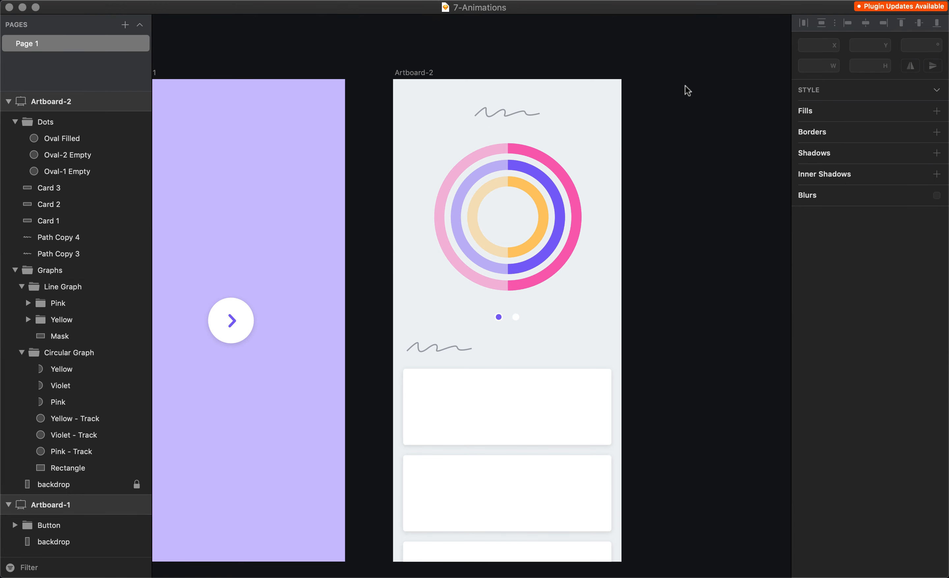
{"action": "key", "text": "super+Tab"}
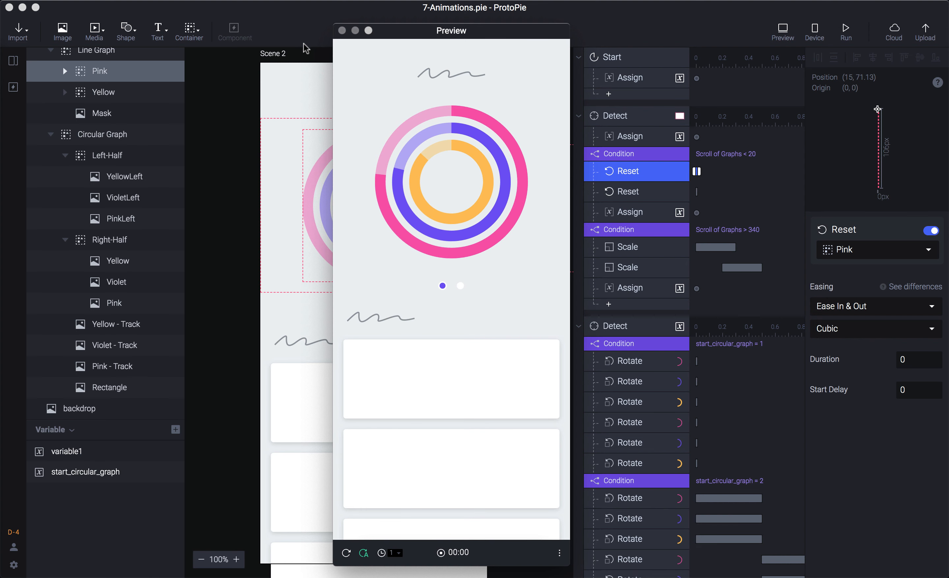
{"action": "key", "text": "super+n"}
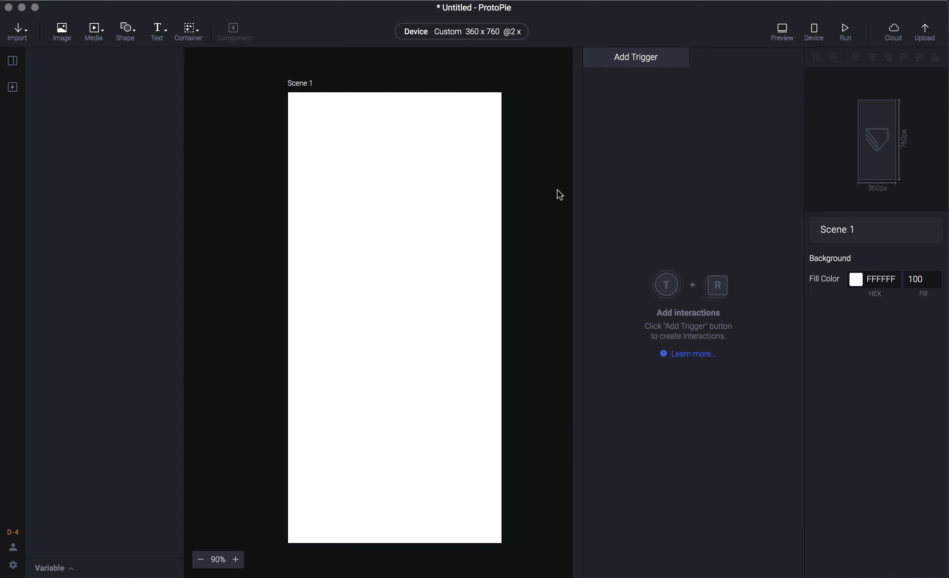
- Import Artboard-1 of the 7-Animations Sketch file into Scene 1
{"action": "key", "text": "super+shift+k"}
{"action": "left_click", "coordinate": [452, 231]}
{"action": "left_click", "coordinate": [455, 242]}
{"action": "left_click", "coordinate": [511, 426]}
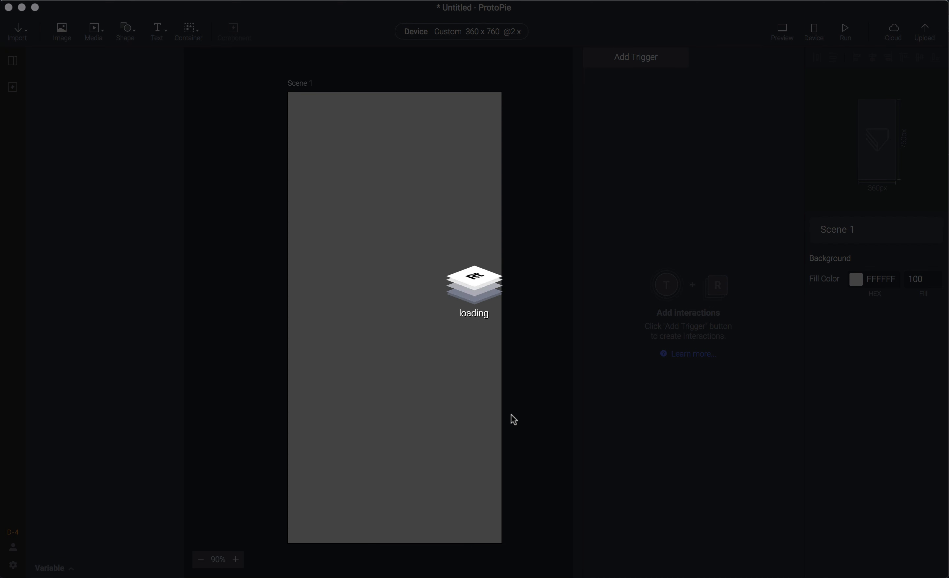
{"action": "left_click", "coordinate": [12, 61]}
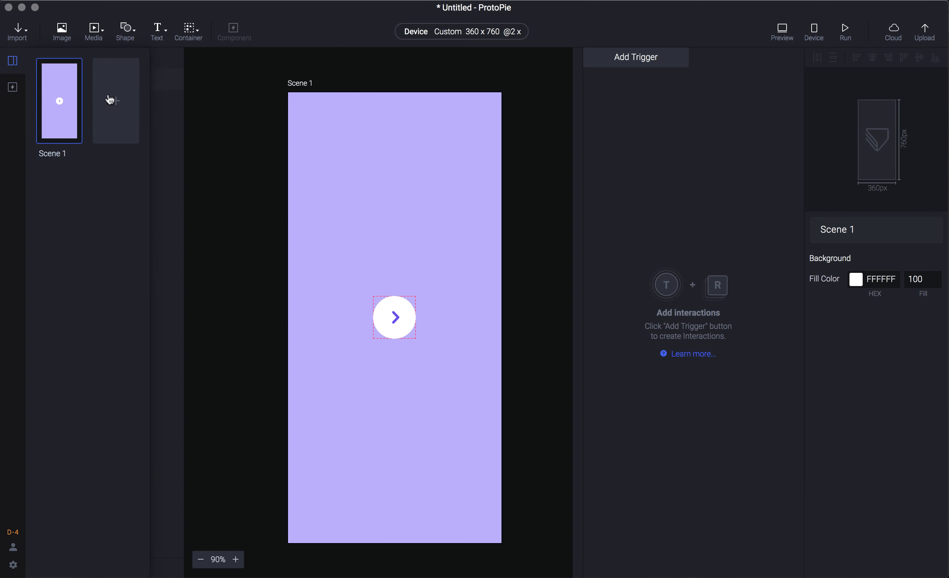
{"action": "left_click", "coordinate": [121, 97]}
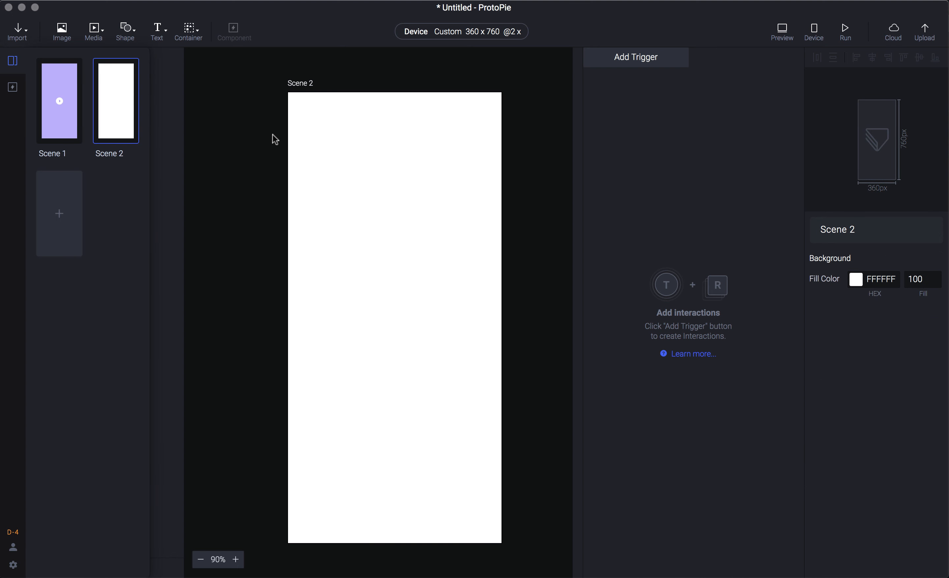
{"action": "left_click", "coordinate": [247, 137]}
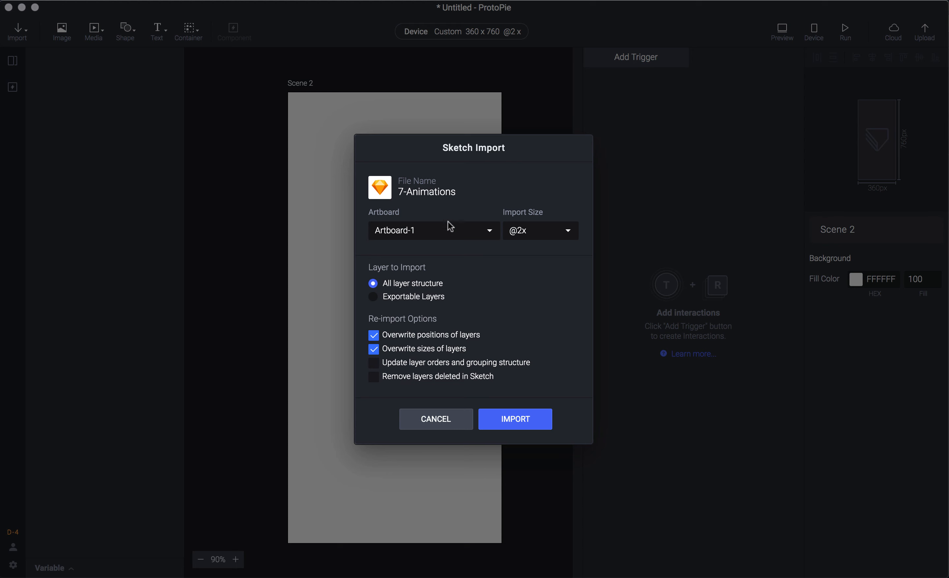
{"action": "left_click", "coordinate": [449, 230]}
{"action": "left_click", "coordinate": [443, 219]}
{"action": "left_click", "coordinate": [544, 417]}
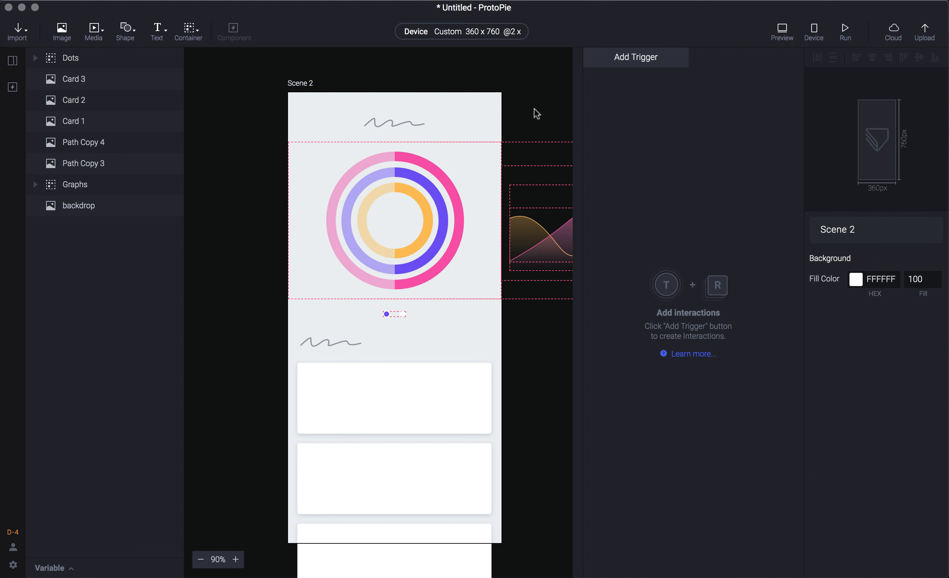
- Add a Tap trigger to the Button layer in Scene 1
{"action": "left_click", "coordinate": [67, 101]}
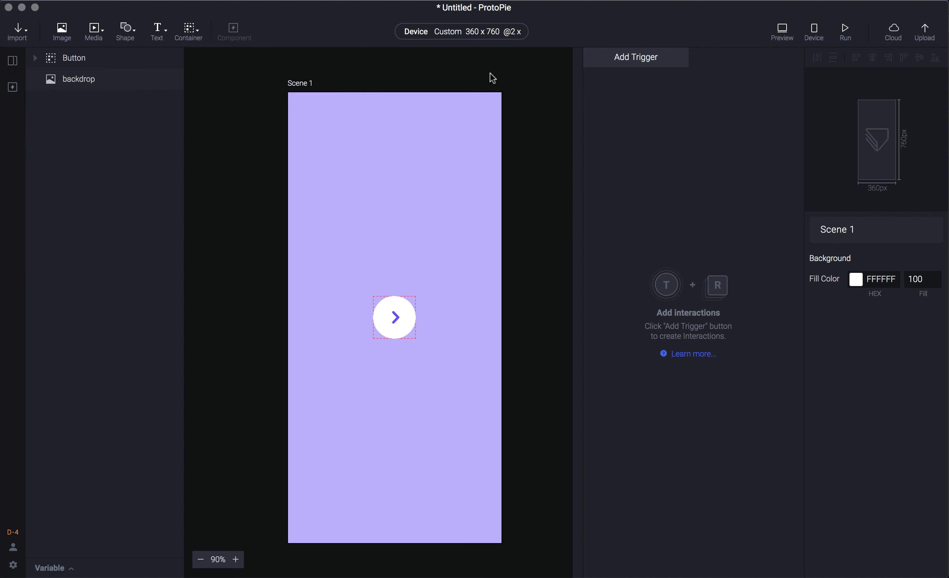
{"action": "left_click", "coordinate": [400, 318]}
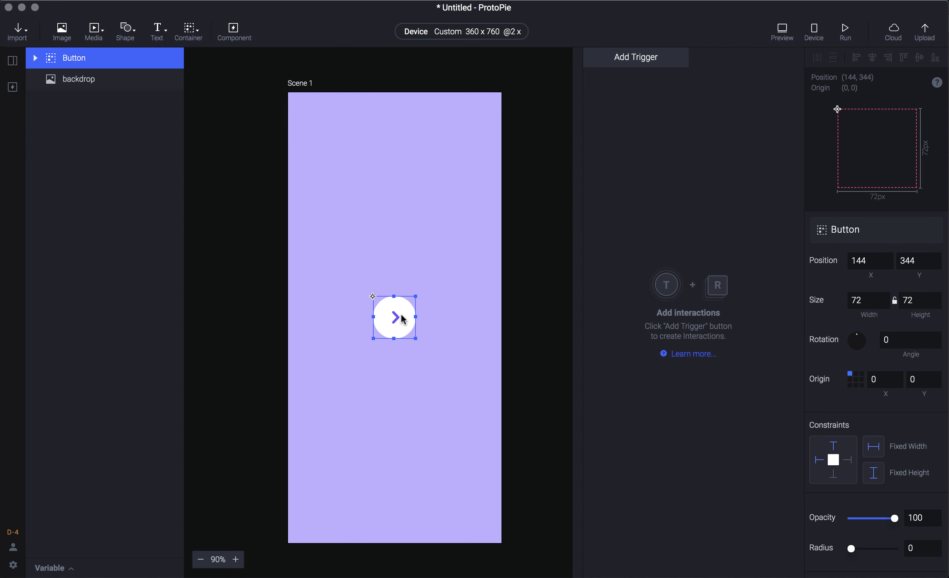
{"action": "left_click", "coordinate": [666, 62]}
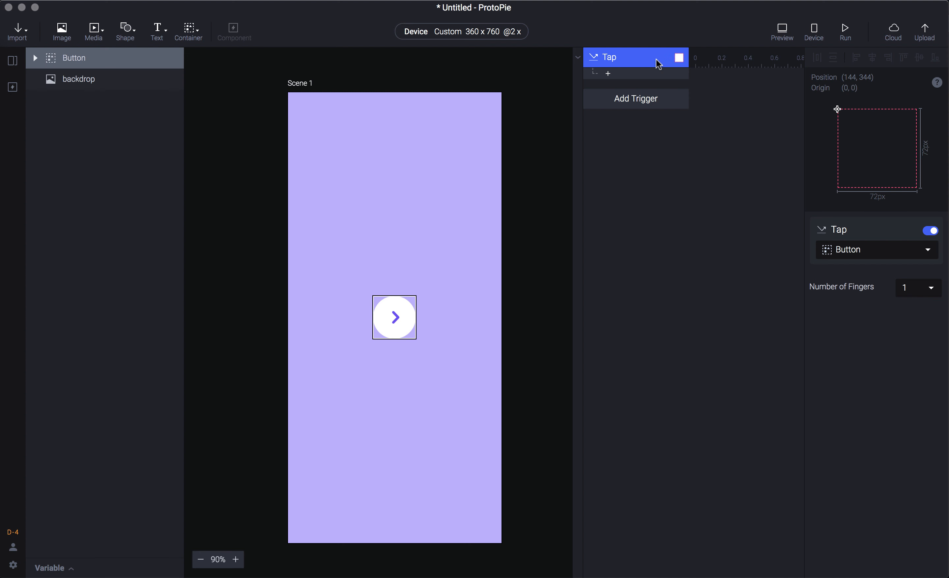
- Add a Jump response to the button's Tap trigger, targeting Scene 2 with an animated transition instead of none
{"action": "left_click", "coordinate": [659, 80]}
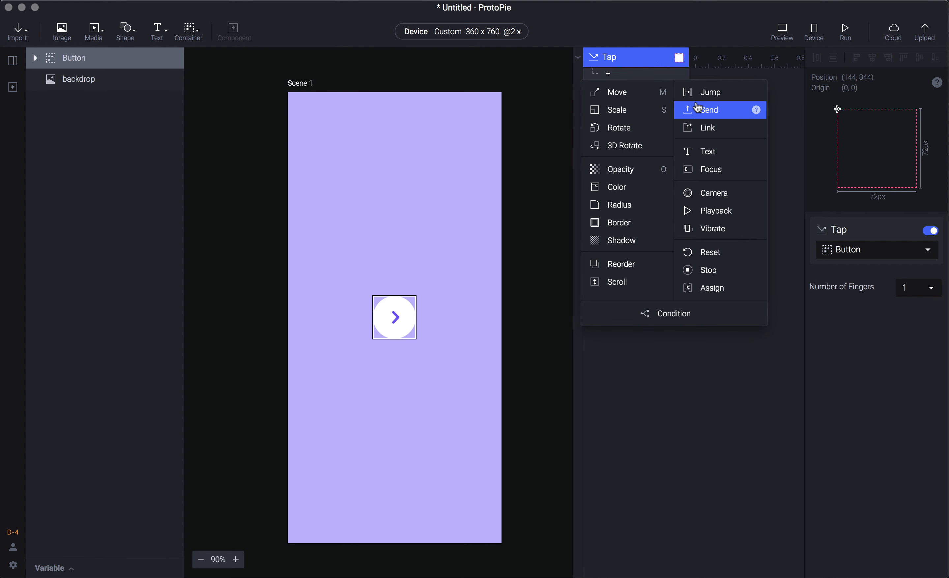
{"action": "left_click", "coordinate": [701, 109]}
{"action": "left_click", "coordinate": [887, 252]}
{"action": "left_click", "coordinate": [881, 322]}
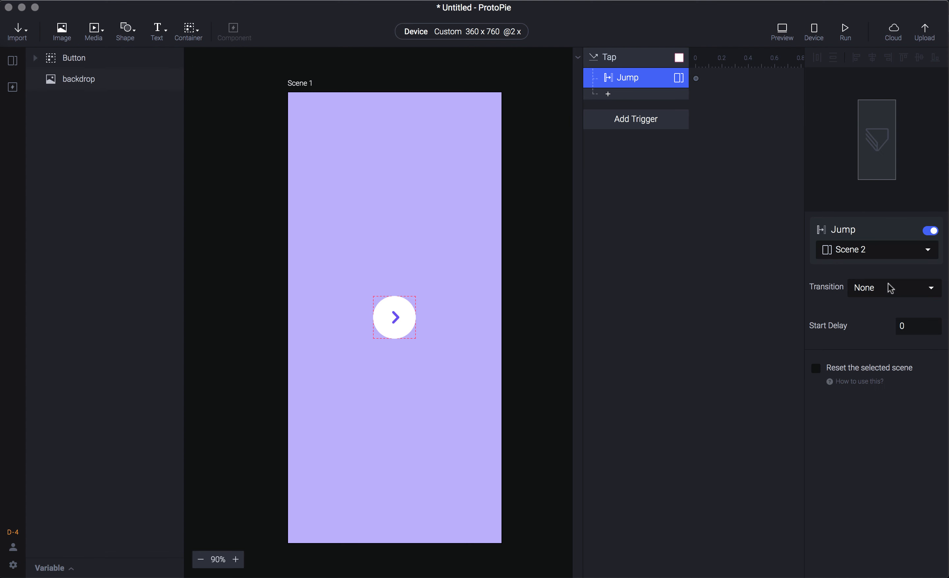
{"action": "left_click", "coordinate": [889, 287]}
{"action": "left_click", "coordinate": [887, 322]}
- Preview Scene 1 and test the button's jump to Scene 2
{"action": "key", "text": "super+r"}
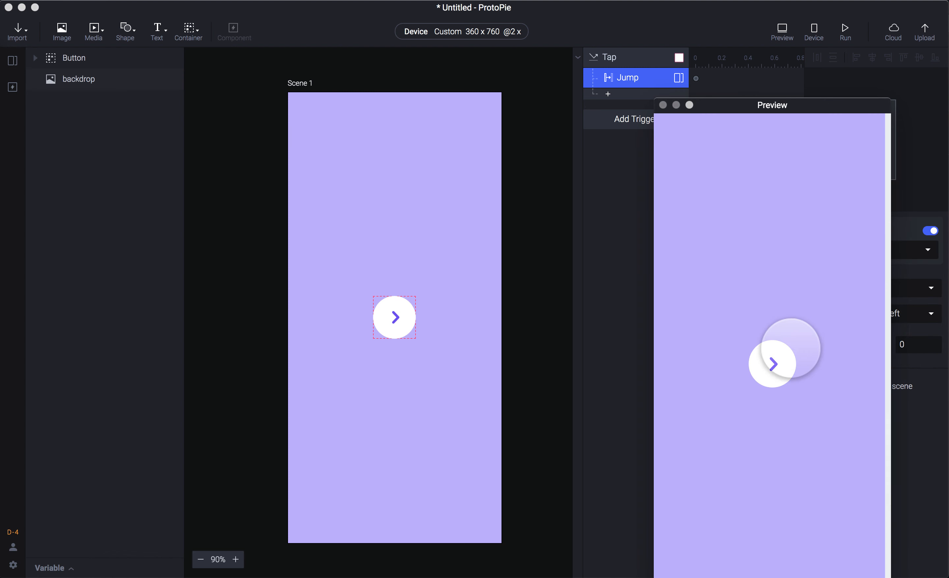
{"action": "left_click", "coordinate": [782, 347]}
{"action": "left_click", "coordinate": [560, 180]}
- Set the Graphs container in Scene 2 to Paging with horizontal direction
{"action": "left_click", "coordinate": [96, 120]}
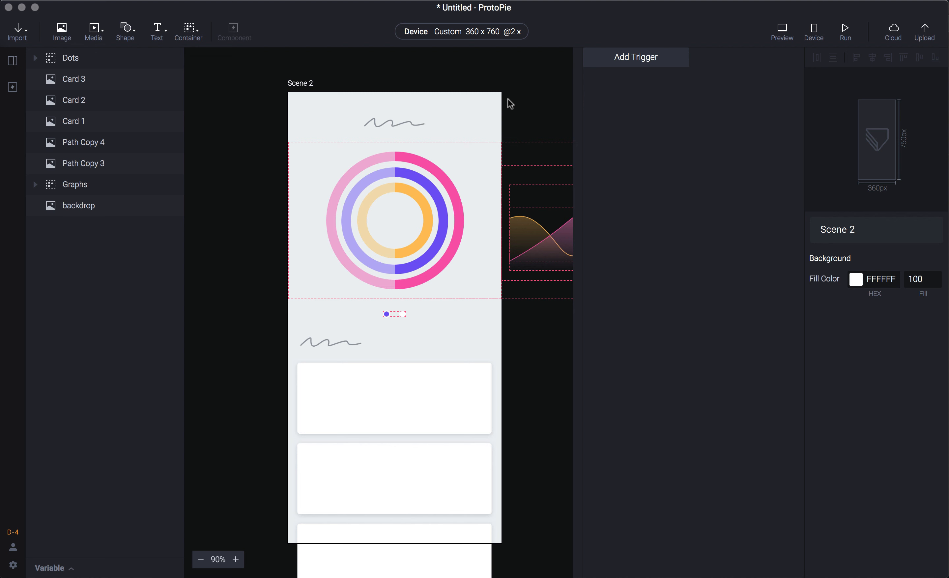
{"action": "left_click", "coordinate": [422, 200]}
{"action": "left_click", "coordinate": [34, 185]}
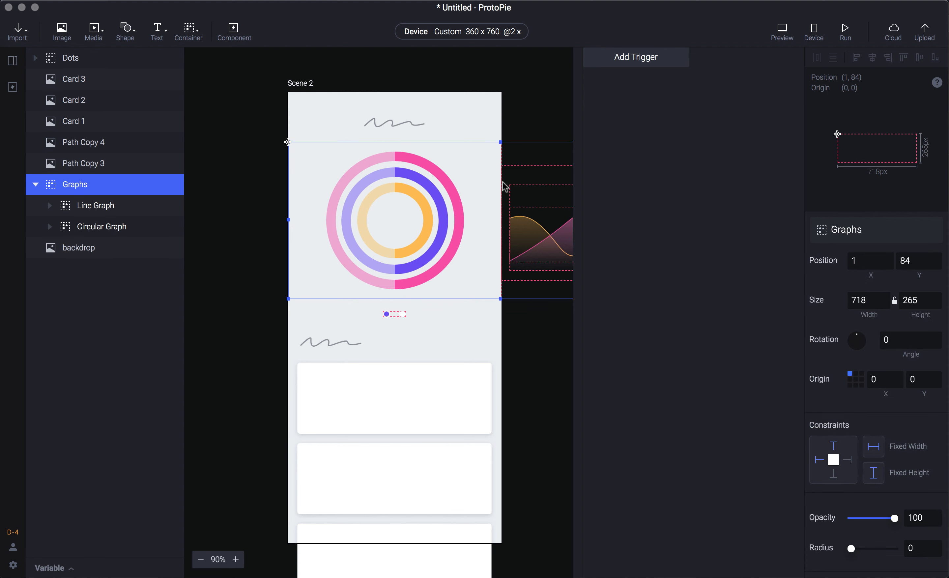
{"action": "key", "text": "super+p"}
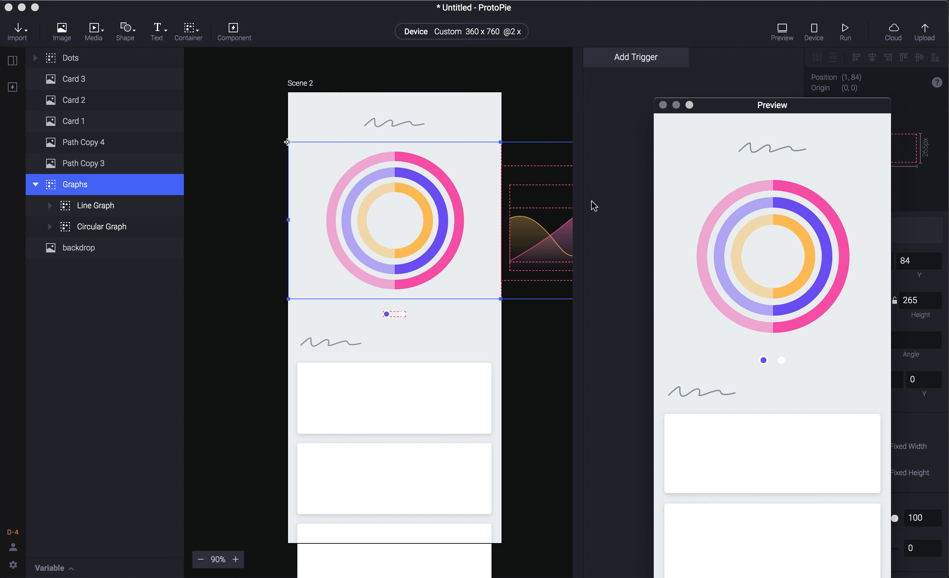
{"action": "key", "text": "super+p"}
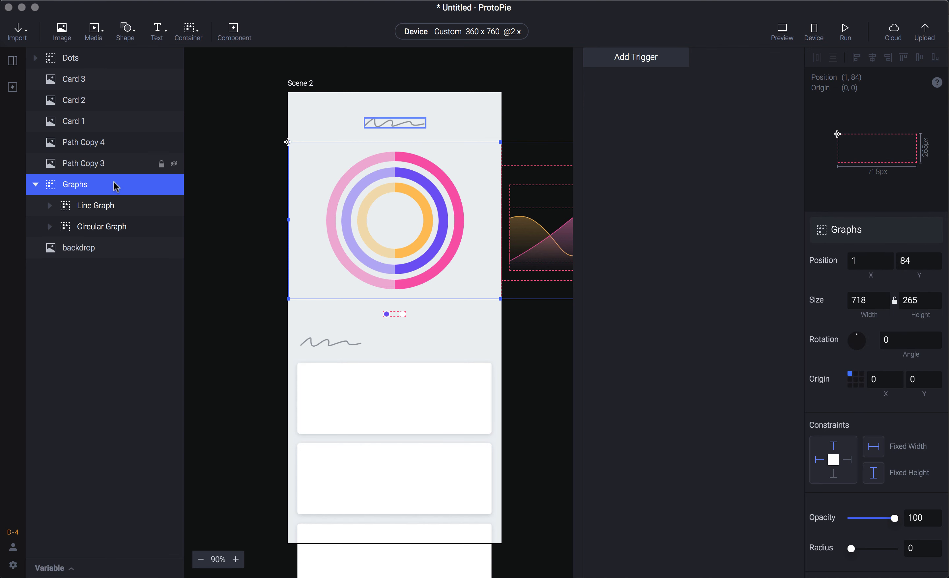
{"action": "scroll", "coordinate": [917, 470], "scroll_direction": "down", "scroll_amount": 5}
{"action": "scroll", "coordinate": [917, 470], "scroll_direction": "down", "scroll_amount": 1}
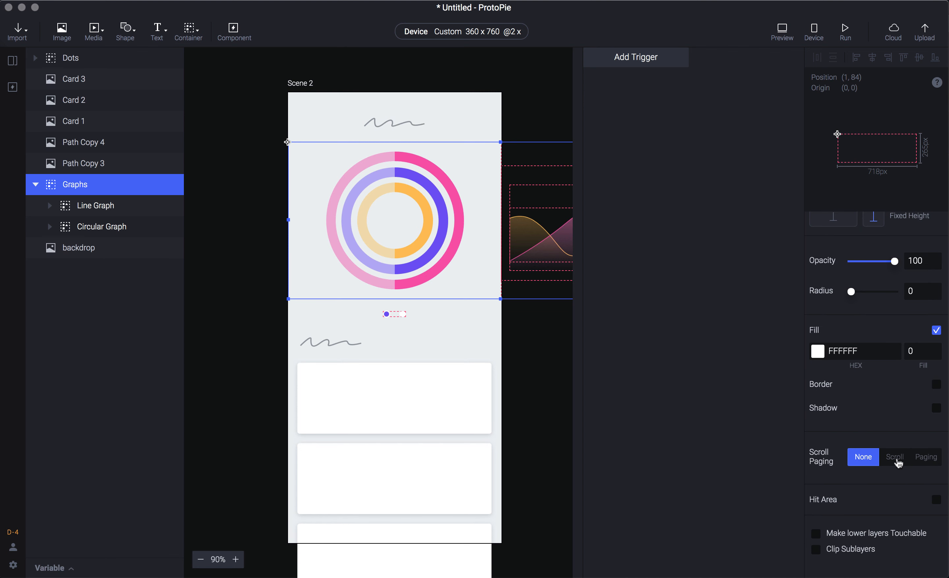
{"action": "left_click", "coordinate": [898, 462]}
{"action": "left_click", "coordinate": [913, 464]}
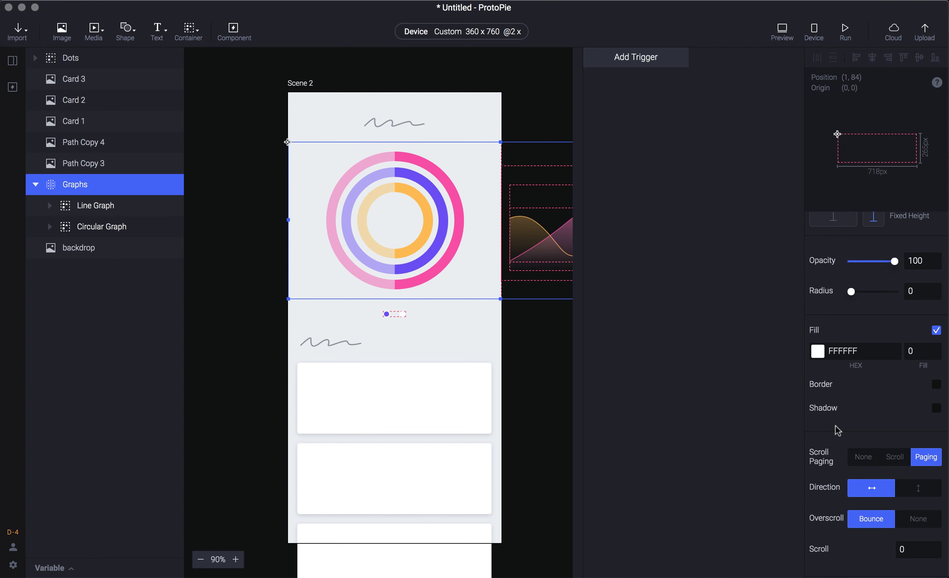
- Narrow the Graphs paging container to a width of 359 so it covers only the circular graph
{"action": "left_click_drag", "start_coordinate": [535, 103], "coordinate": [412, 94]}
{"action": "left_click", "coordinate": [411, 92]}
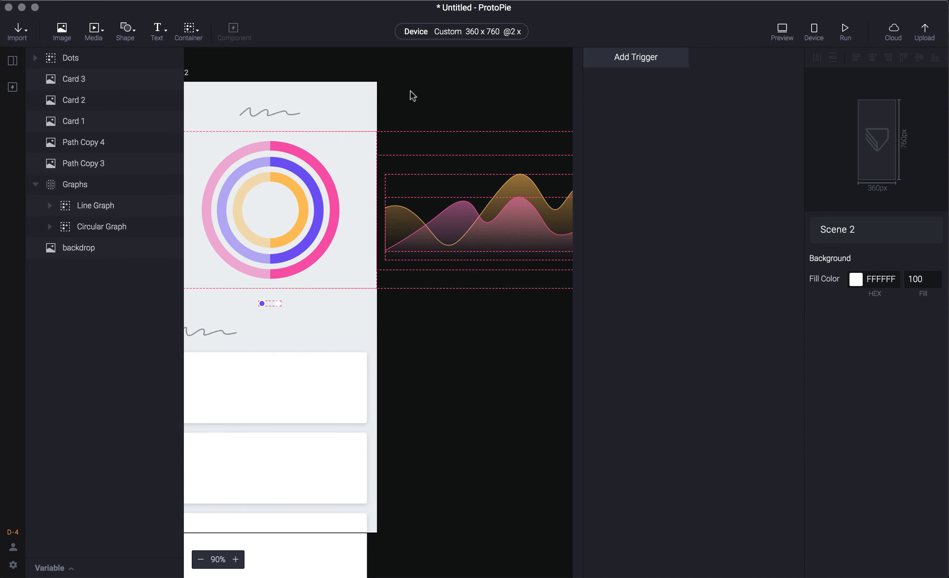
{"action": "scroll", "coordinate": [412, 92], "scroll_direction": "up", "scroll_amount": 1}
{"action": "left_click_drag", "start_coordinate": [464, 109], "coordinate": [405, 106]}
{"action": "left_click", "coordinate": [440, 172]}
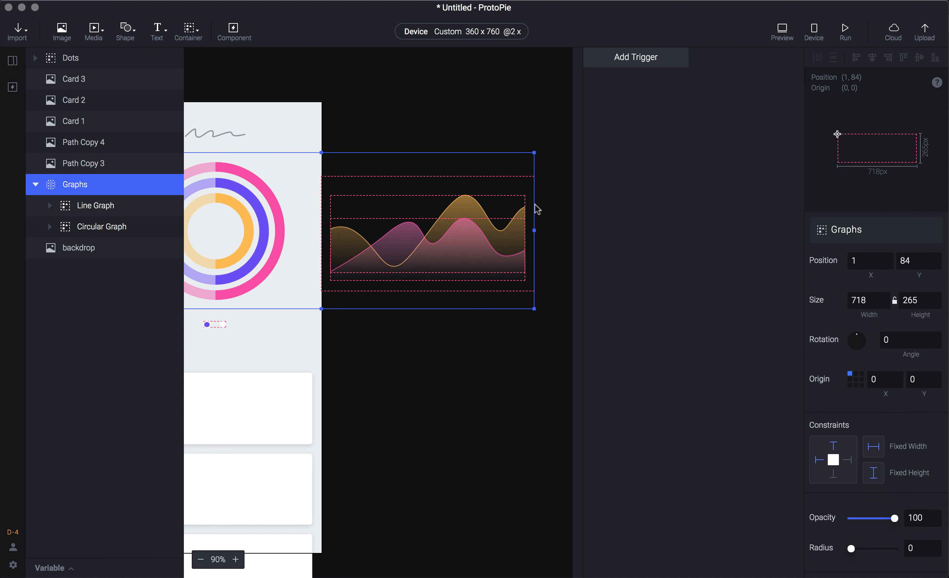
{"action": "left_click_drag", "start_coordinate": [535, 231], "coordinate": [323, 213]}
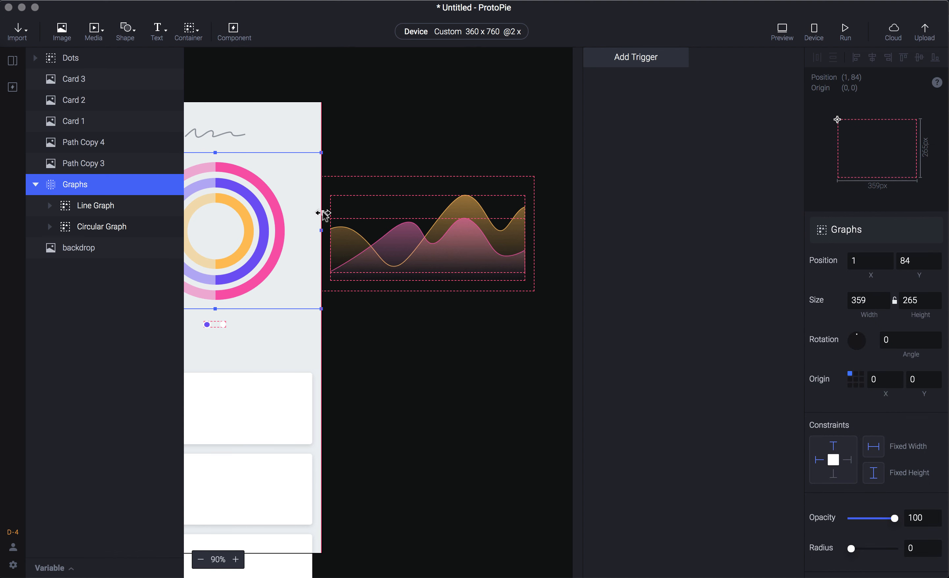
- Preview Scene 2 and swipe back and forth between the circular graph and the line graph
{"action": "key", "text": "super+r"}
{"action": "mouse_move", "coordinate": [853, 249]}
{"action": "left_mouse_down"}
{"action": "mouse_move", "coordinate": [711, 248]}
{"action": "mouse_move", "coordinate": [831, 251]}
{"action": "mouse_move", "coordinate": [773, 272]}
{"action": "mouse_move", "coordinate": [848, 308]}
{"action": "mouse_move", "coordinate": [777, 261]}
{"action": "mouse_move", "coordinate": [847, 248]}
{"action": "left_mouse_up"}
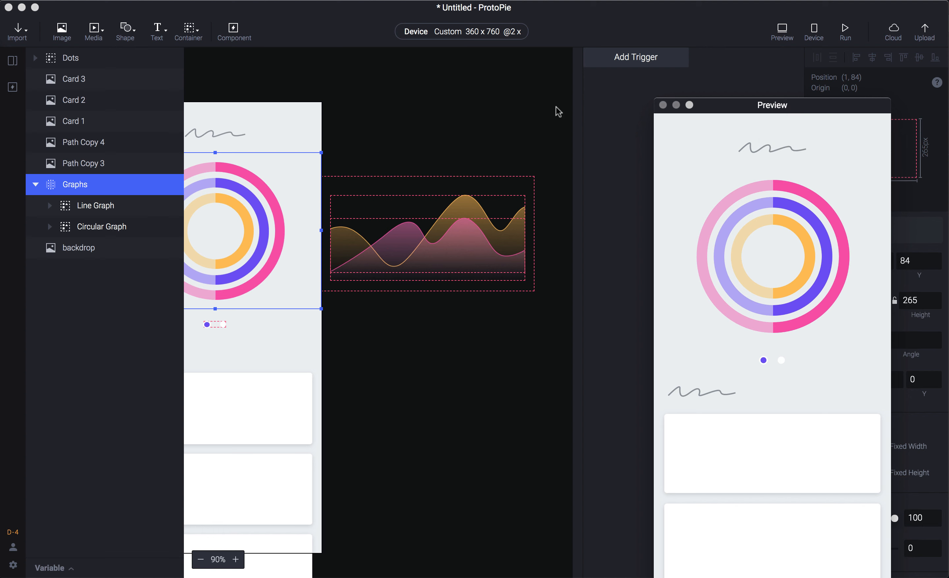
{"action": "key", "text": "super+w"}
{"action": "key", "text": "super+p"}
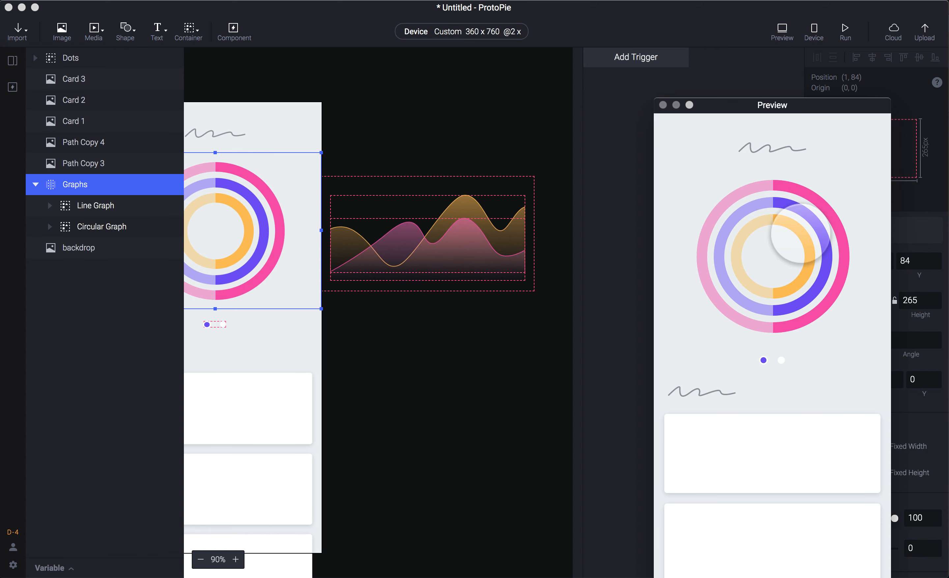
{"action": "left_click_drag", "start_coordinate": [735, 223], "coordinate": [696, 269]}
{"action": "left_click_drag", "start_coordinate": [760, 233], "coordinate": [774, 222]}
{"action": "key", "text": "super+w"}
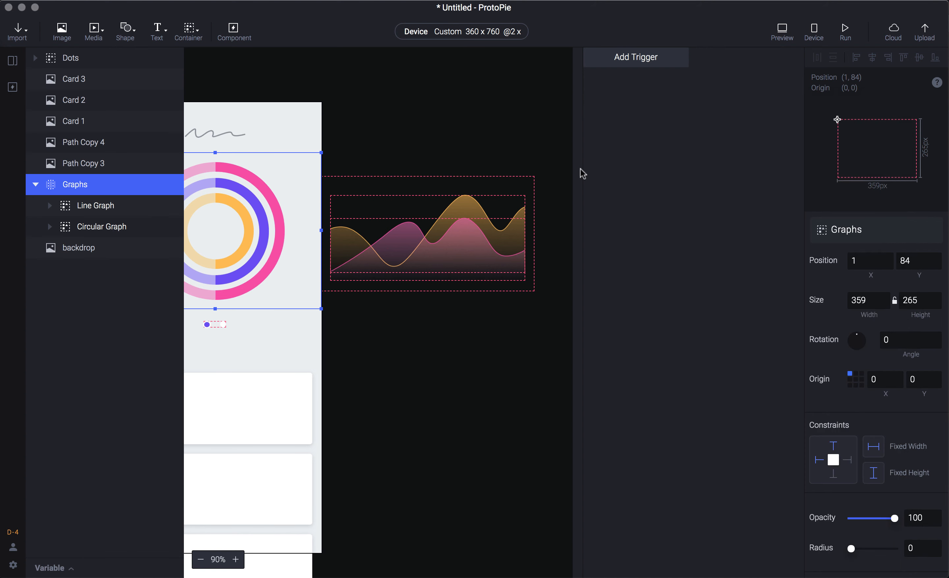
- Preview the flow from Scene 1 by tapping the button and swiping between the graphs in Scene 2
{"action": "left_click", "coordinate": [13, 61]}
{"action": "double_click", "coordinate": [75, 119]}
{"action": "key", "text": "super+p"}
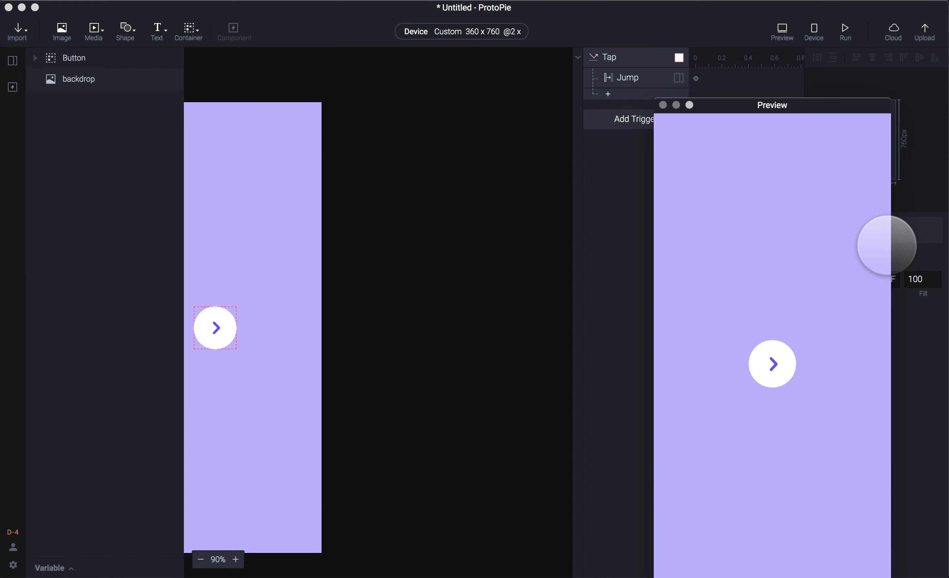
{"action": "left_click", "coordinate": [773, 364]}
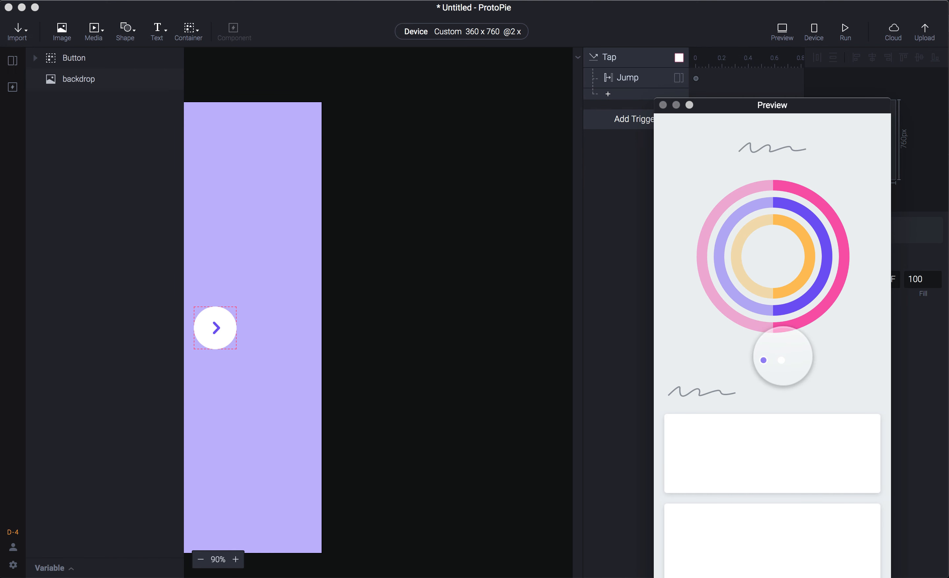
{"action": "left_click_drag", "start_coordinate": [814, 273], "coordinate": [725, 235]}
{"action": "left_click_drag", "start_coordinate": [732, 233], "coordinate": [822, 225]}
{"action": "left_click", "coordinate": [516, 169]}
- Open Scene 2's Circular Graph group and examine its Yellow, Violet and Pink half-ring layers
{"action": "left_click", "coordinate": [13, 60]}
{"action": "double_click", "coordinate": [127, 105]}
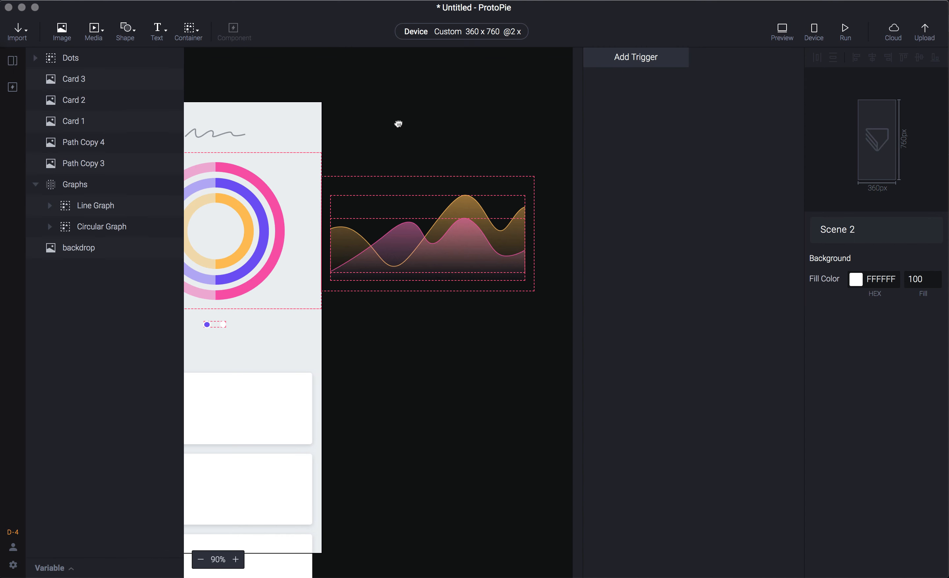
{"action": "left_click", "coordinate": [419, 195]}
{"action": "double_click", "coordinate": [376, 181]}
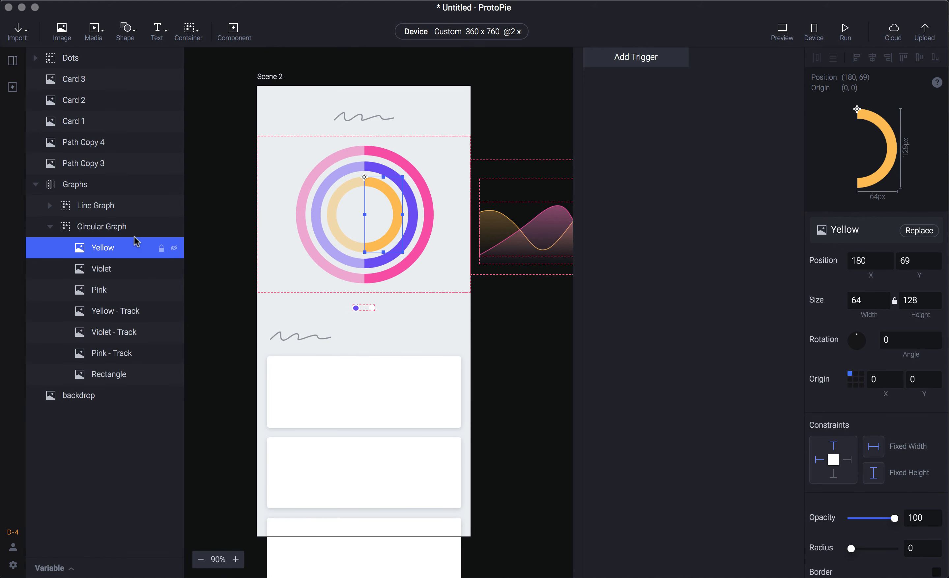
{"action": "left_click", "coordinate": [102, 270]}
{"action": "left_click", "coordinate": [102, 291]}
{"action": "left_click", "coordinate": [110, 248]}
{"action": "left_click", "coordinate": [110, 270]}
{"action": "left_click", "coordinate": [112, 273]}
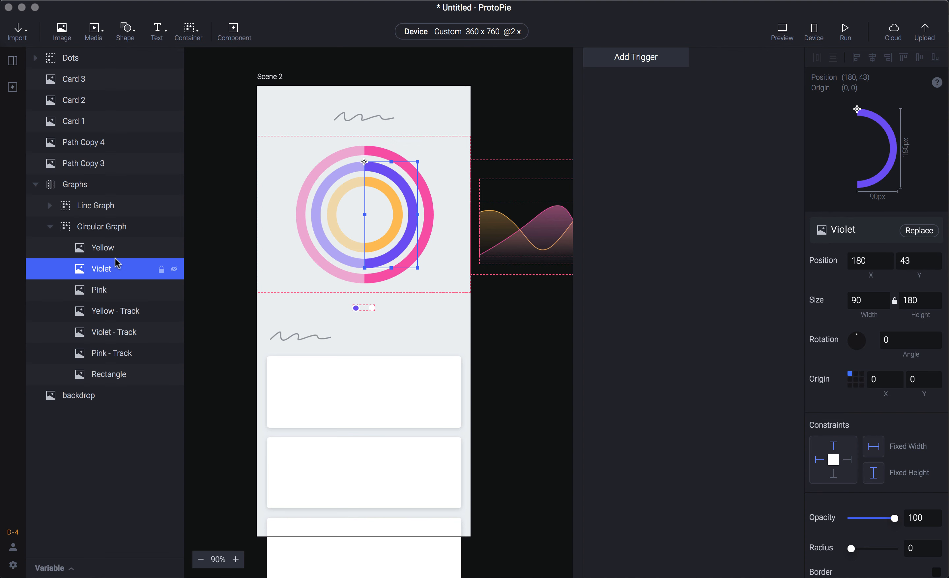
{"action": "left_click", "coordinate": [114, 250]}
{"action": "left_click", "coordinate": [114, 292]}
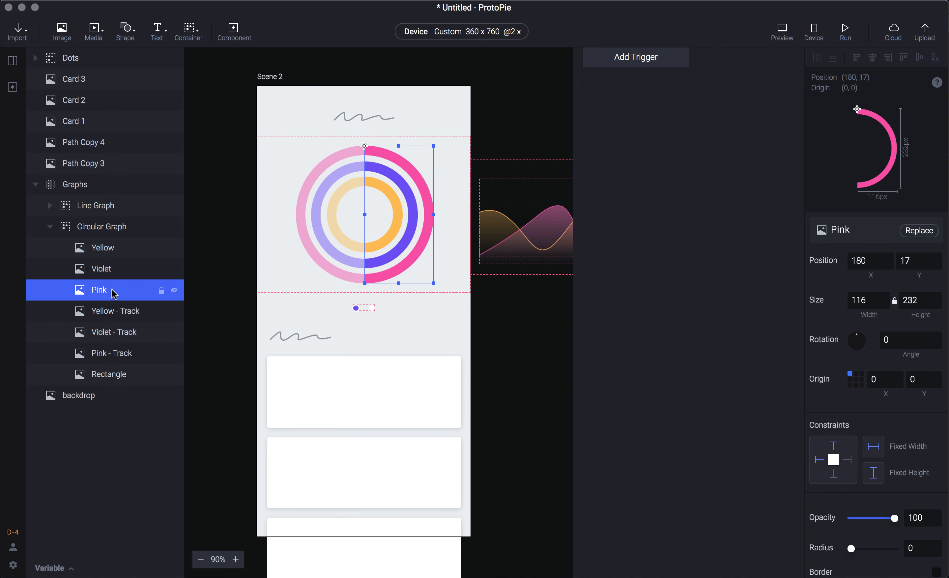
{"action": "left_click", "coordinate": [116, 269]}
{"action": "left_click", "coordinate": [118, 251]}
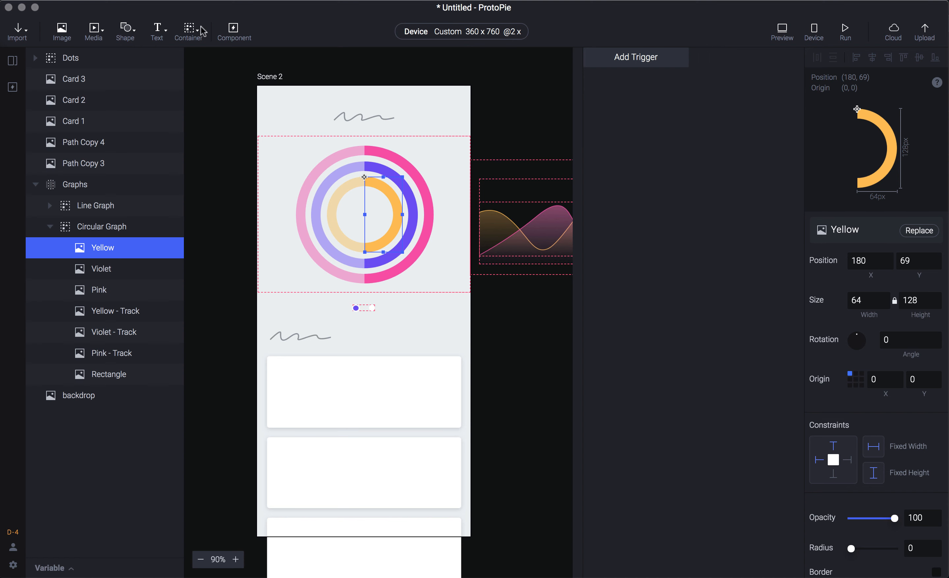
- Add a new container inside Circular Graph and place it at position 180, 17, level with the pink half ring
{"action": "left_click", "coordinate": [190, 31]}
{"action": "left_click", "coordinate": [199, 61]}
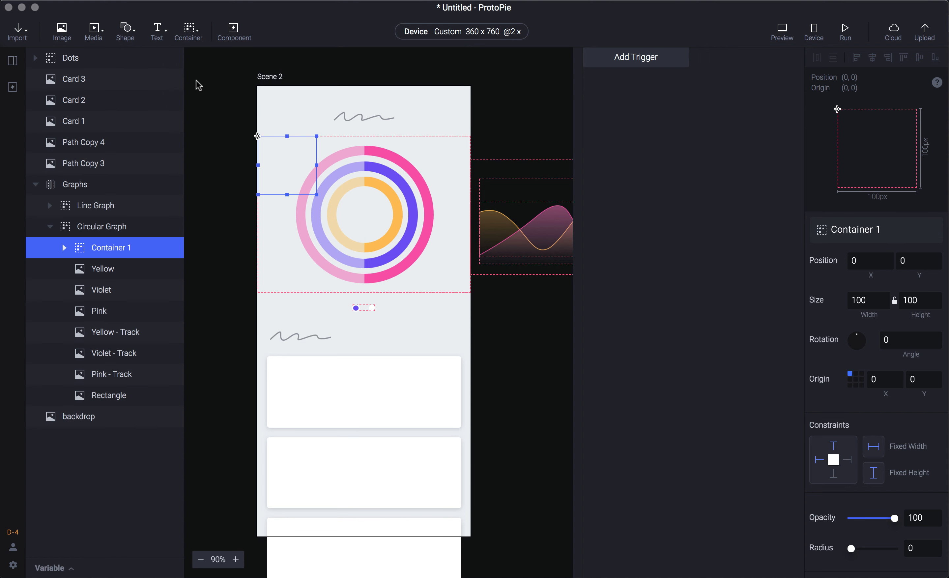
{"action": "left_click_drag", "start_coordinate": [287, 154], "coordinate": [394, 165]}
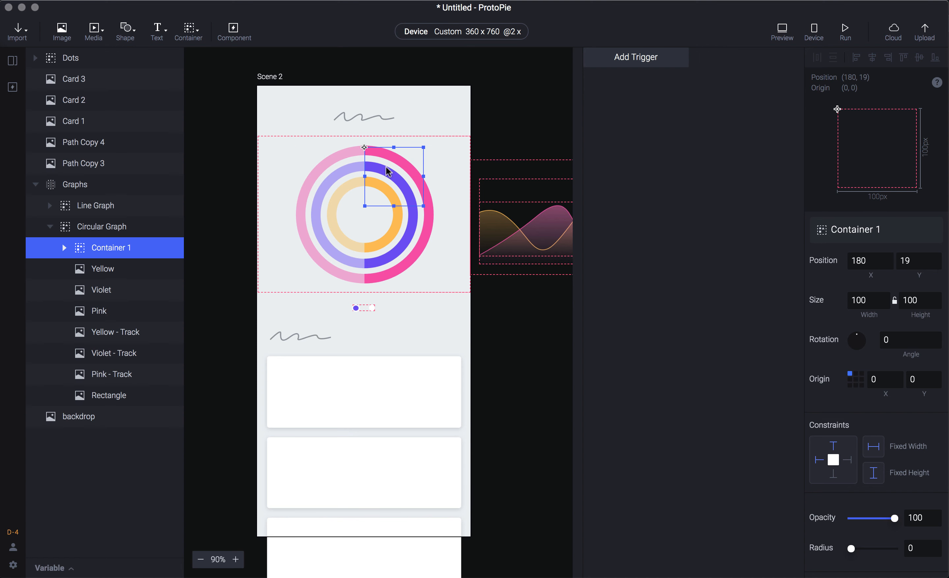
{"action": "left_click", "coordinate": [111, 233]}
{"action": "left_click", "coordinate": [112, 248]}
{"action": "left_click_drag", "start_coordinate": [395, 153], "coordinate": [396, 147]}
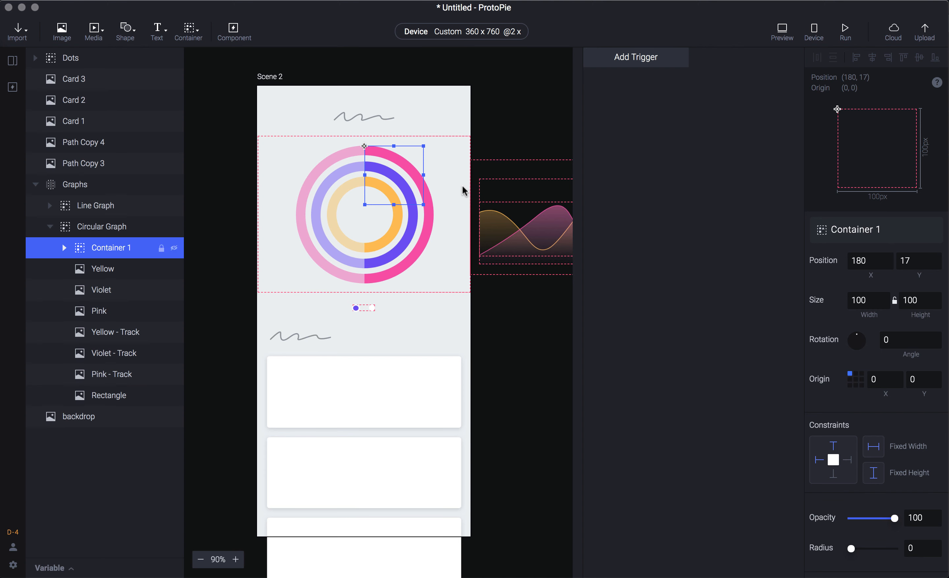
- Resize the new container to 116 by 232 so it encloses the right half of the rings
{"action": "left_click_drag", "start_coordinate": [393, 203], "coordinate": [394, 283]}
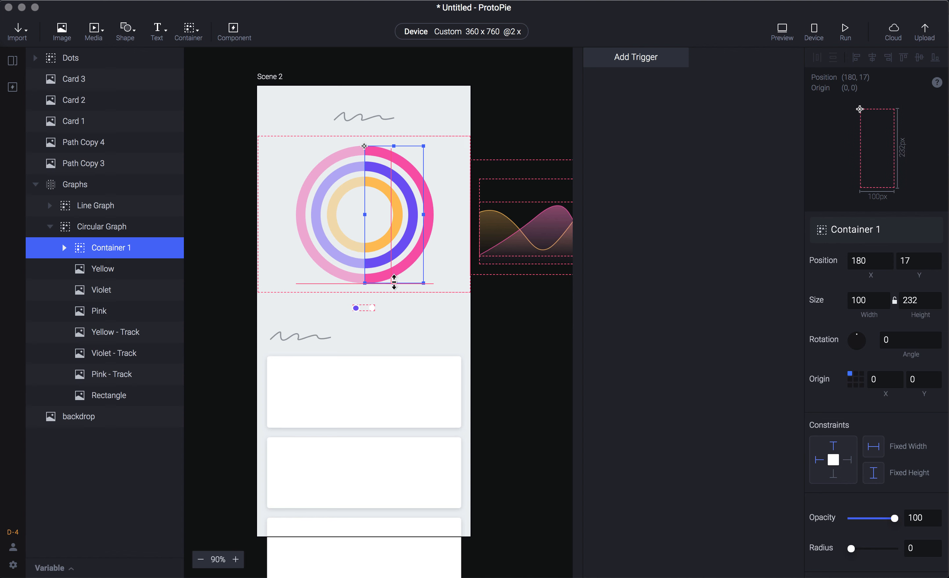
{"action": "left_click_drag", "start_coordinate": [427, 217], "coordinate": [434, 216]}
{"action": "key", "text": "super+z"}
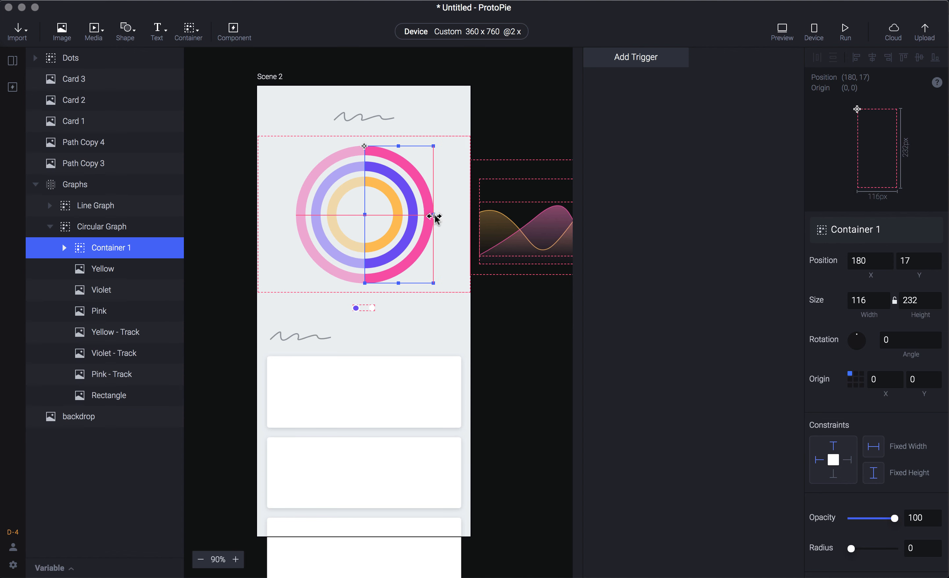
- Rename the new container as Right Half
{"action": "double_click", "coordinate": [128, 246]}
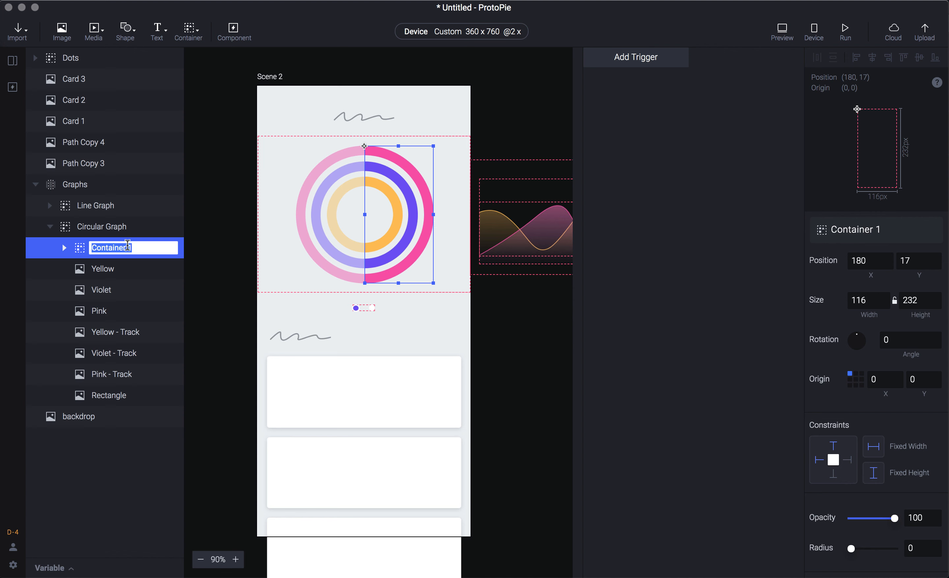
{"action": "type", "text": "Rog"}
{"action": "type", "text": "ht Half"}
{"action": "key", "text": "Return"}
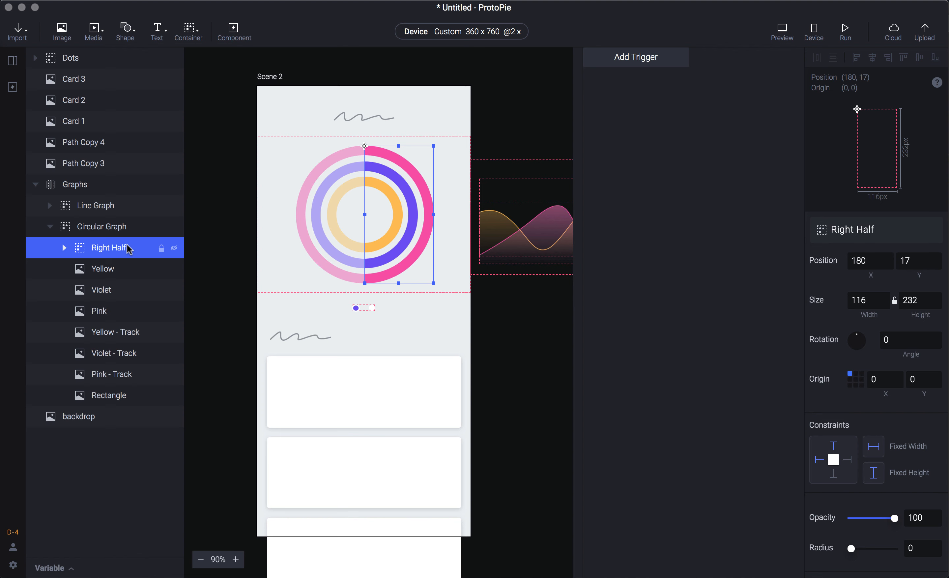
- Move the Yellow, Violet and Pink layers together into the Right Half container
{"action": "left_click", "coordinate": [123, 265]}
{"action": "left_click", "coordinate": [117, 312], "text": "shift"}
{"action": "left_click_drag", "start_coordinate": [111, 283], "coordinate": [117, 249]}
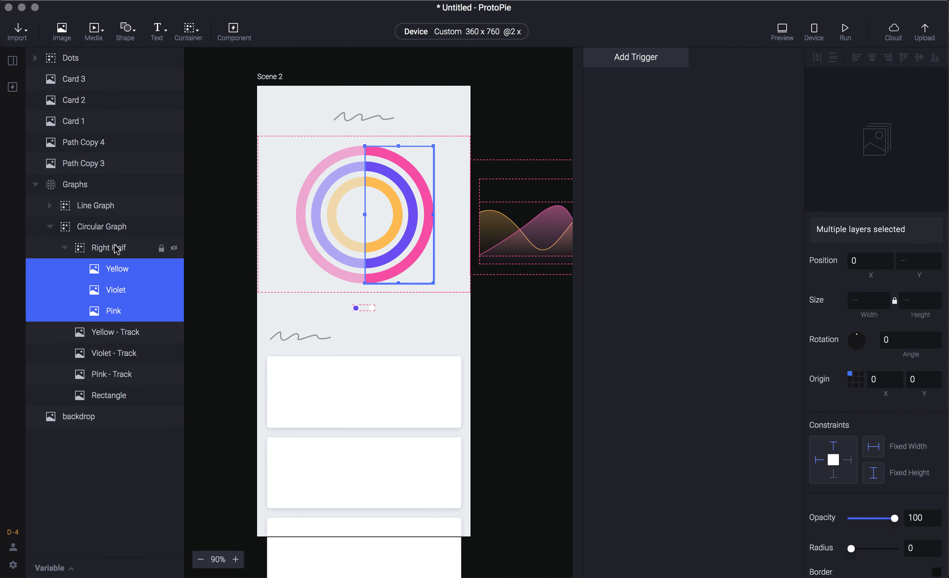
- Check that Clip Sublayers is enabled for the Right Half container, and briefly preview the scene
{"action": "left_click", "coordinate": [116, 249]}
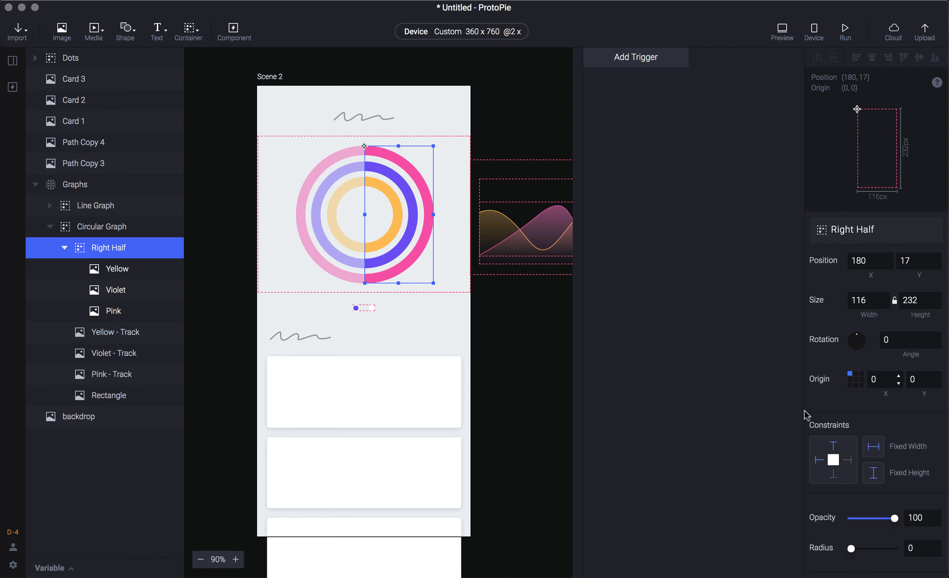
{"action": "scroll", "coordinate": [853, 428], "scroll_direction": "down", "scroll_amount": 6}
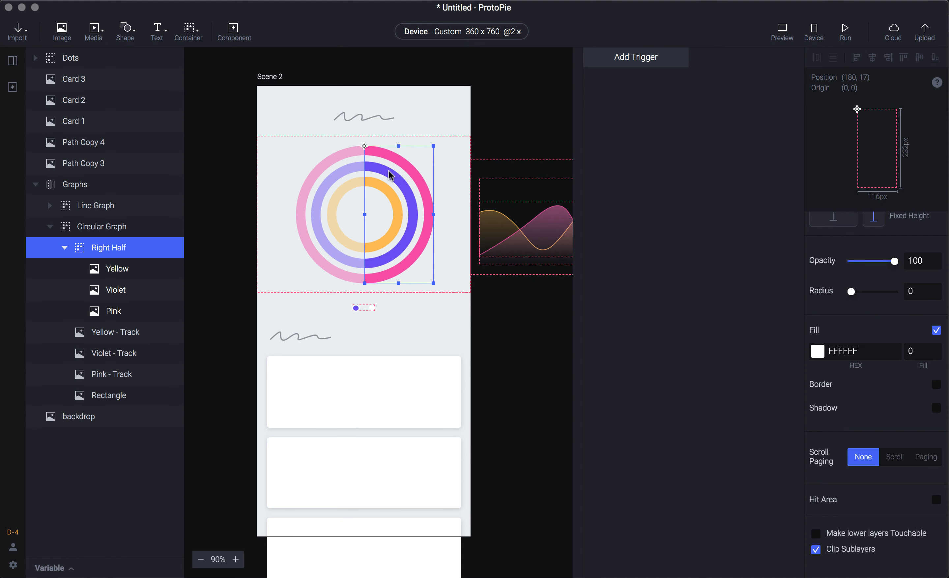
{"action": "key", "text": "super+p"}
{"action": "key", "text": "super+w"}
- Set the rotation of the Yellow half ring inside Right Half to 80 degrees
{"action": "left_click", "coordinate": [126, 270]}
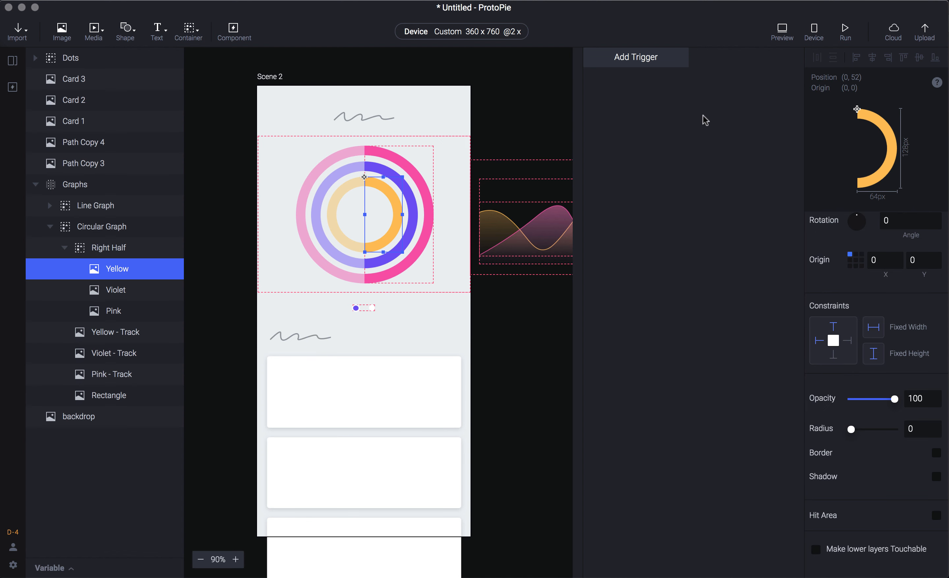
{"action": "scroll", "coordinate": [896, 273], "scroll_direction": "up", "scroll_amount": 3}
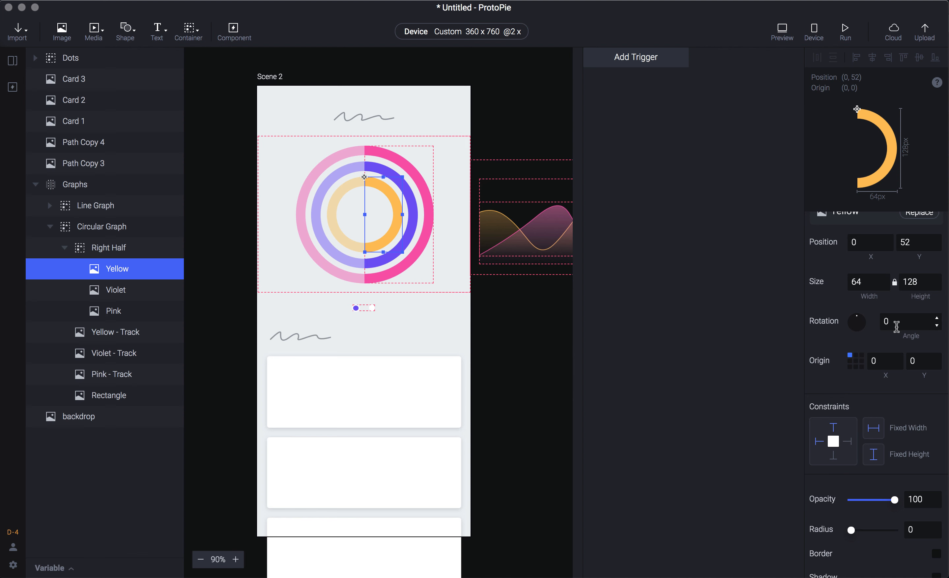
{"action": "left_click", "coordinate": [927, 317]}
{"action": "type", "text": "80"}
{"action": "key", "text": "Return"}
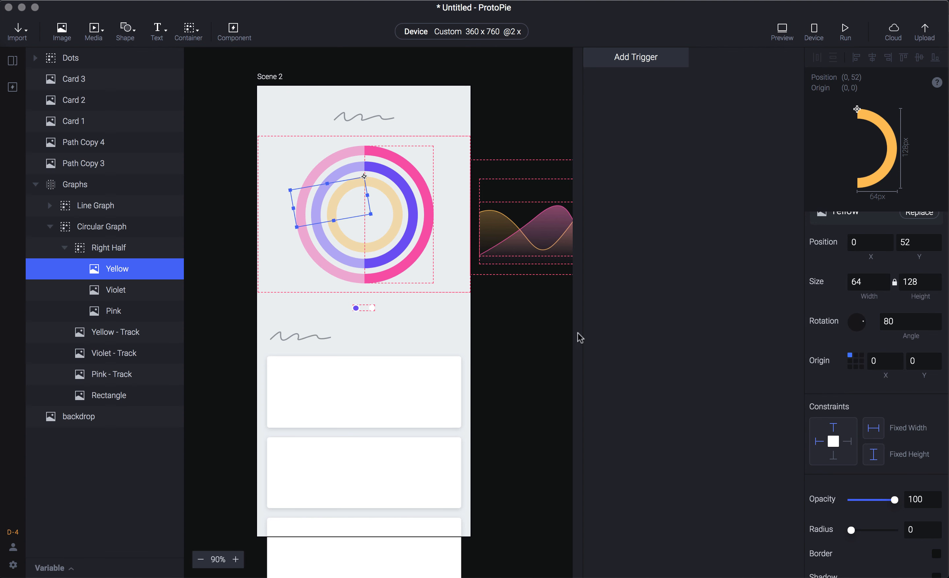
- Try rotations of 60 and 40 degrees on the Yellow half ring inside Right Half and preview the scene
{"action": "left_click", "coordinate": [912, 321]}
{"action": "type", "text": "60"}
{"action": "key", "text": "Return"}
{"action": "left_click", "coordinate": [911, 321]}
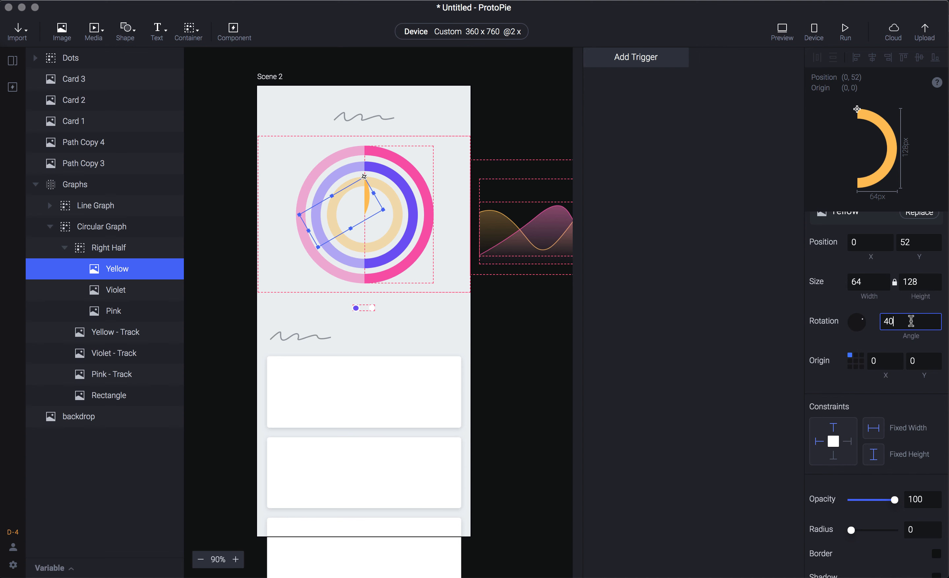
{"action": "type", "text": "40"}
{"action": "key", "text": "Return"}
{"action": "key", "text": "super+p"}
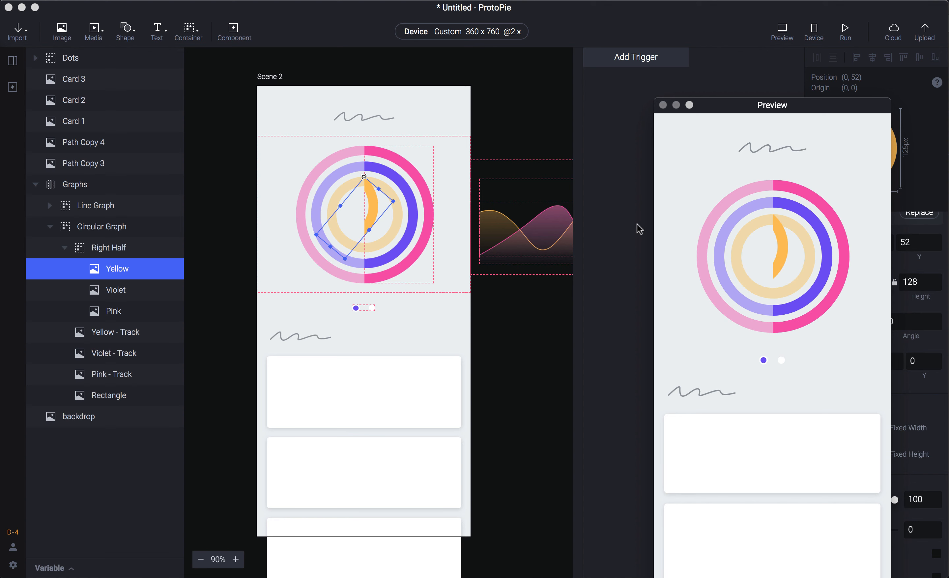
{"action": "left_click", "coordinate": [627, 219]}
- Undo the three rotation changes made to the Yellow half ring
{"action": "key", "text": "super+z"}
{"action": "key", "text": "super+z"}
{"action": "key", "text": "super+z"}
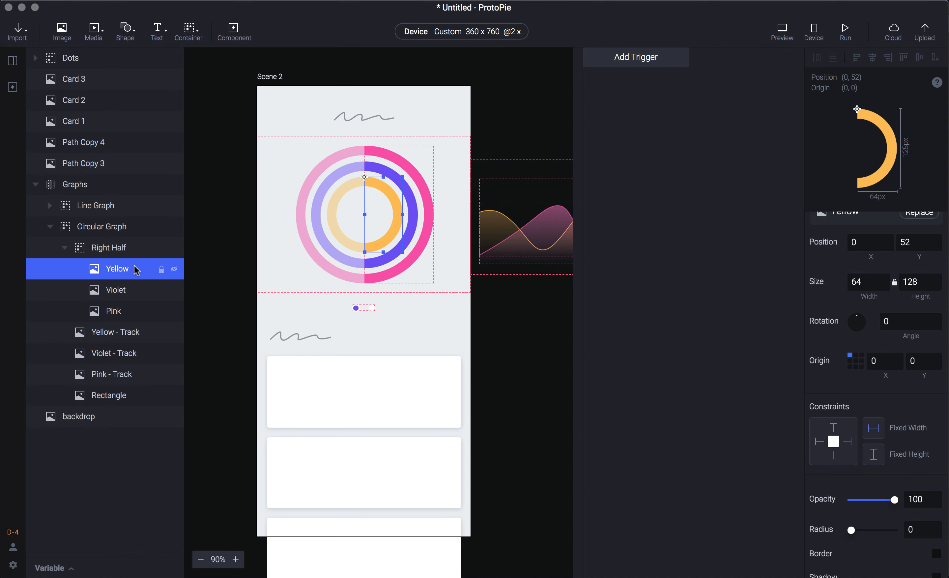
- Set the origin of the Yellow, Violet and Pink half rings to the middle of their left edge (0, 50)
{"action": "left_click", "coordinate": [851, 361]}
{"action": "left_click", "coordinate": [132, 292]}
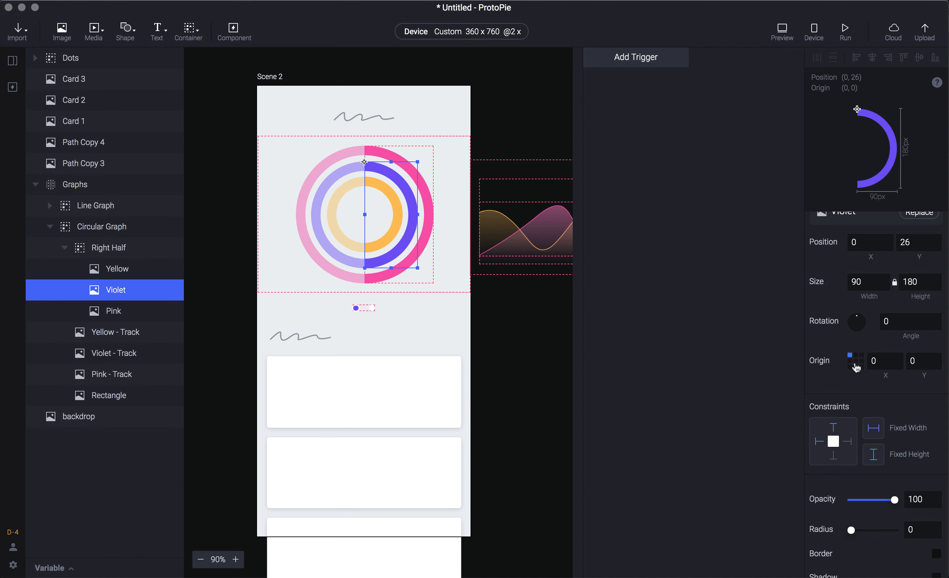
{"action": "left_click", "coordinate": [131, 316]}
{"action": "left_click", "coordinate": [851, 361]}
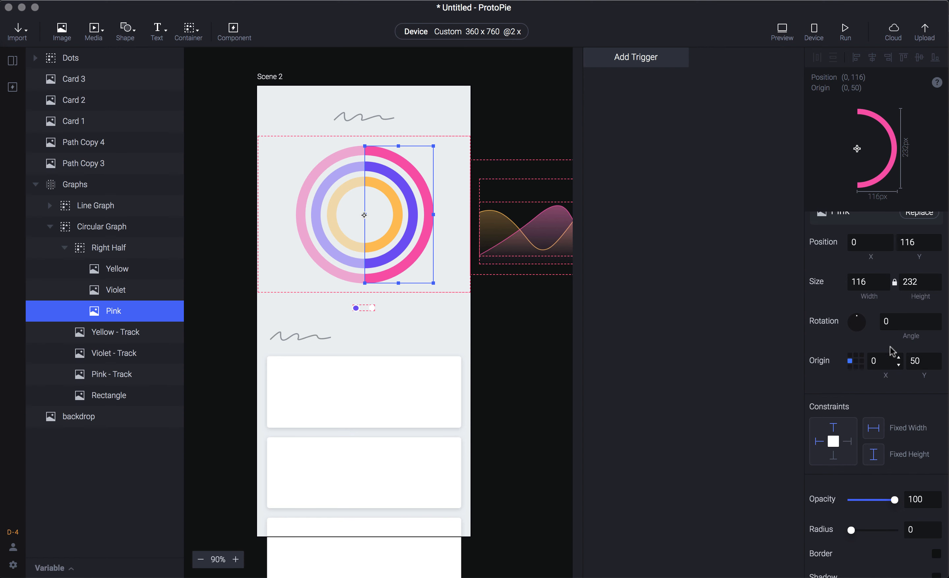
- Rotate the Pink half ring to 80 degrees and the Yellow half ring to 60 degrees, and preview the masking
{"action": "left_click", "coordinate": [916, 323]}
{"action": "key", "text": "Return"}
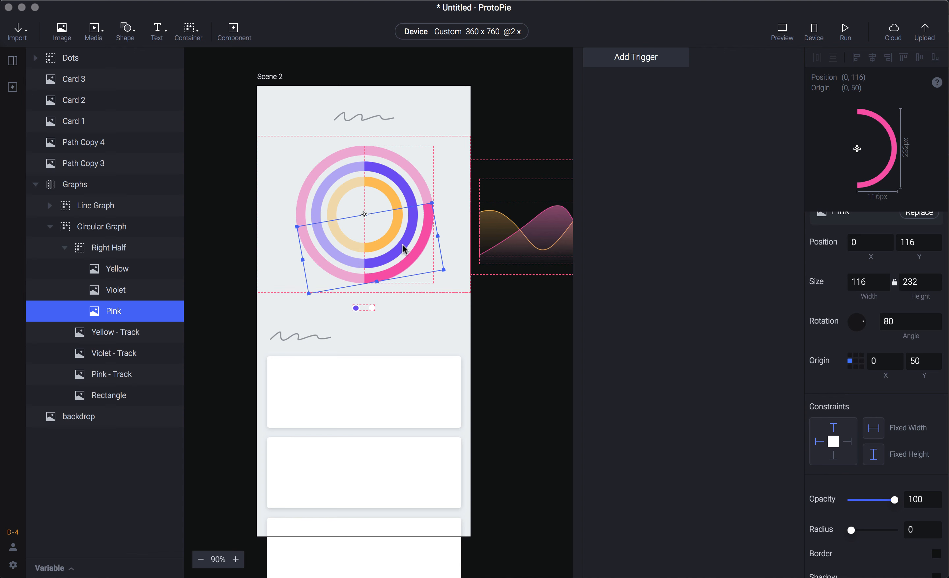
{"action": "left_click", "coordinate": [117, 269]}
{"action": "left_click", "coordinate": [922, 320]}
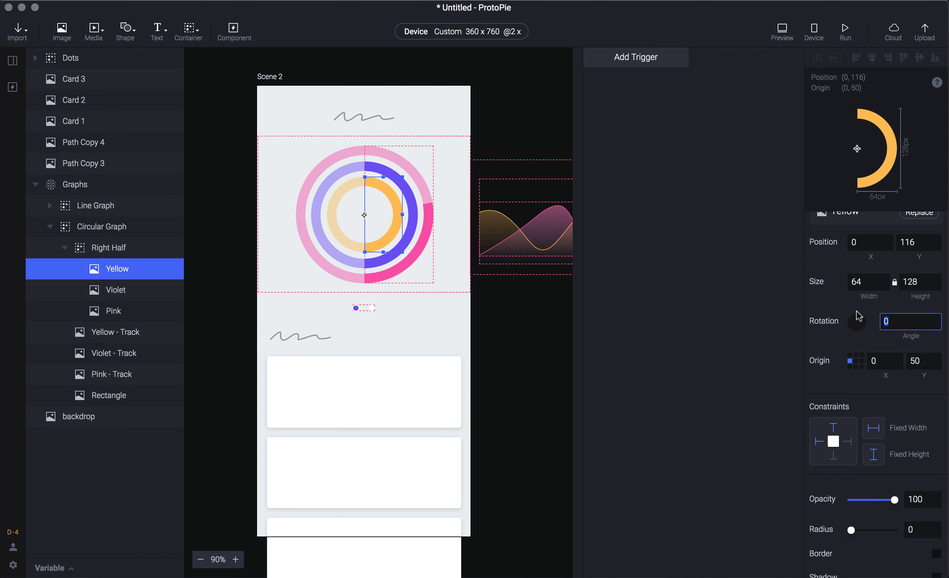
{"action": "type", "text": "60"}
{"action": "key", "text": "Return"}
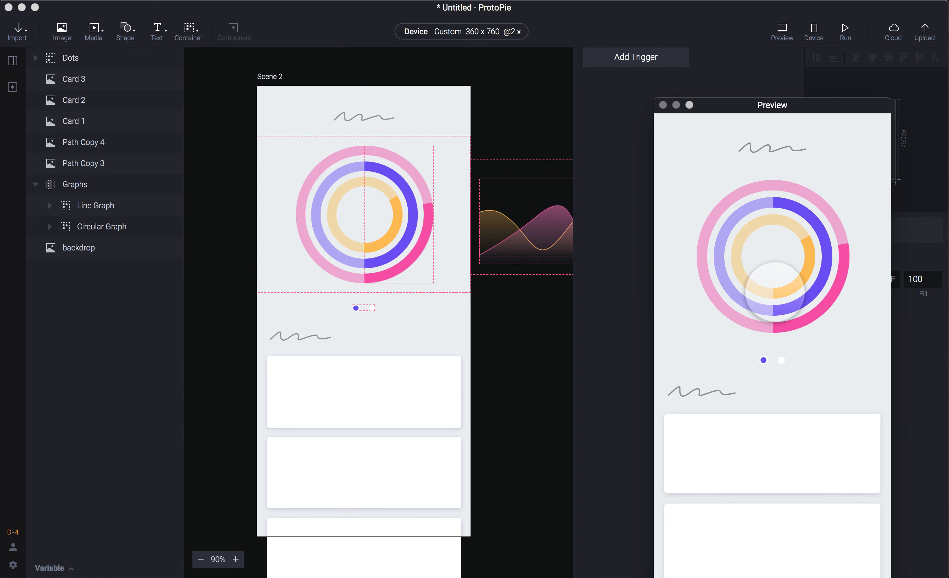
{"action": "left_click", "coordinate": [614, 223]}
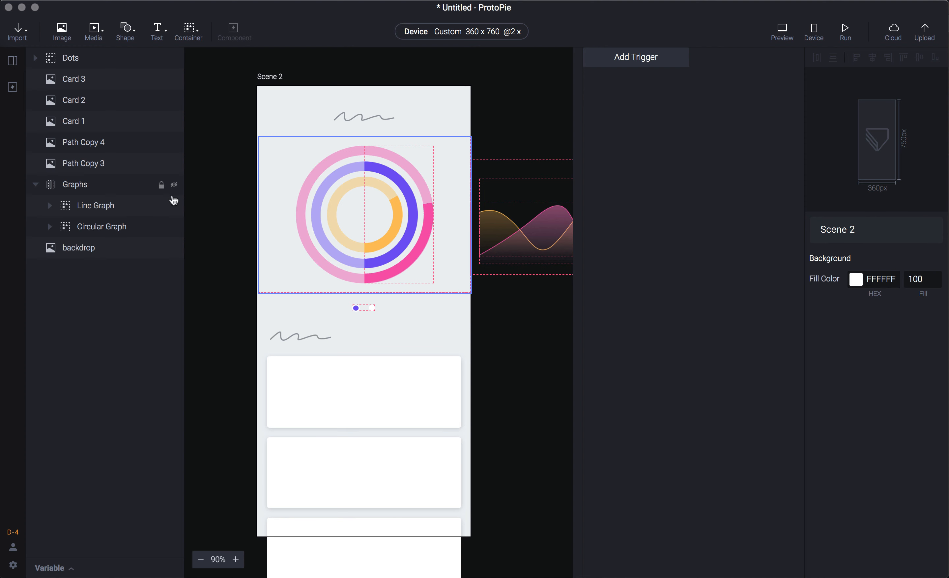
- Set the rotation of the Yellow, Violet and Pink half rings inside Right Half to 180 degrees and preview the scene
{"action": "left_click", "coordinate": [50, 205]}
{"action": "left_click", "coordinate": [66, 228]}
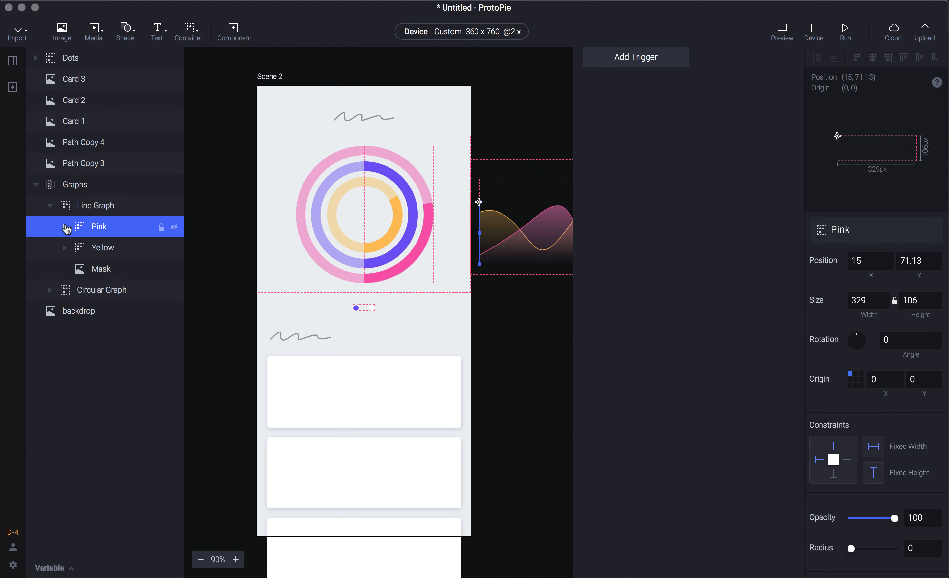
{"action": "left_click", "coordinate": [65, 227]}
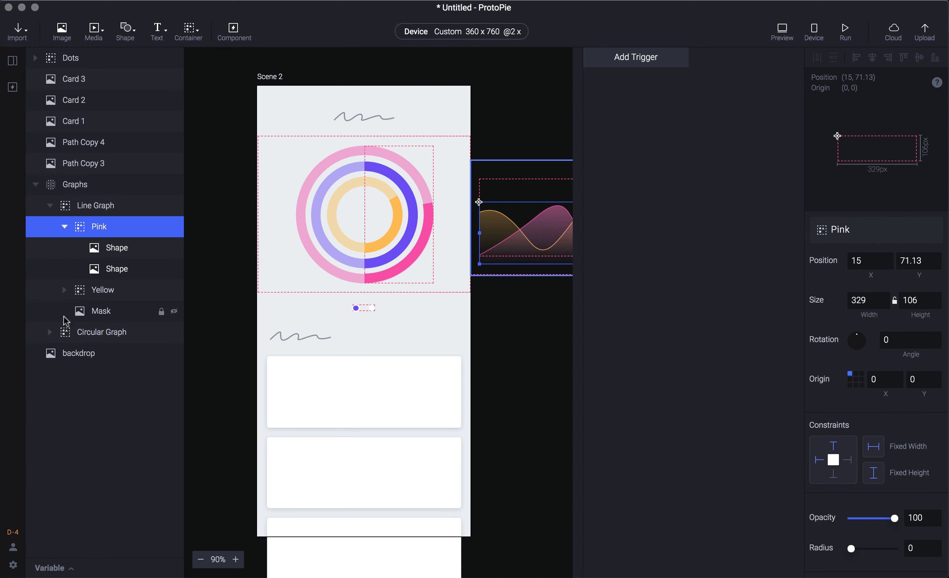
{"action": "left_click", "coordinate": [50, 332]}
{"action": "left_click", "coordinate": [65, 353]}
{"action": "left_click", "coordinate": [105, 374]}
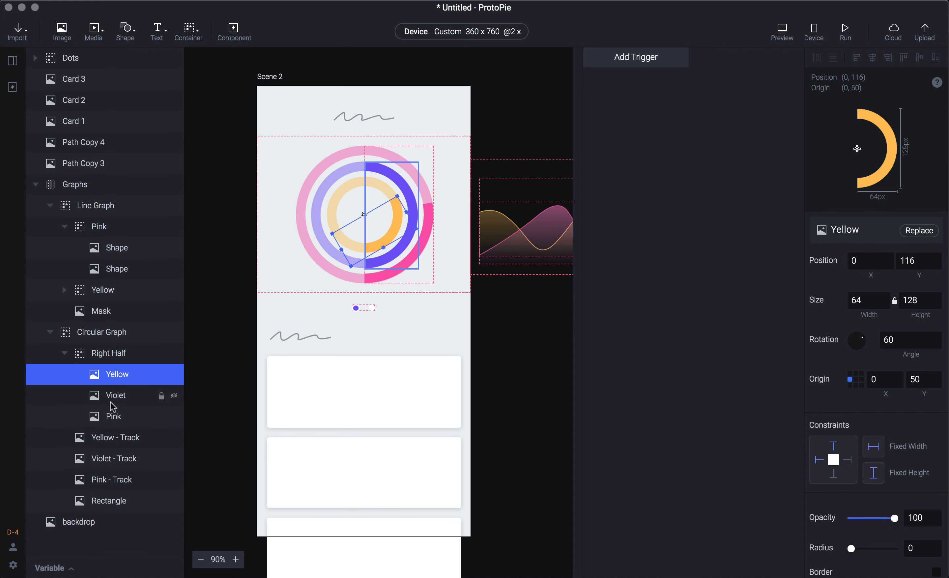
{"action": "left_click", "coordinate": [113, 416], "text": "shift"}
{"action": "left_click", "coordinate": [924, 342]}
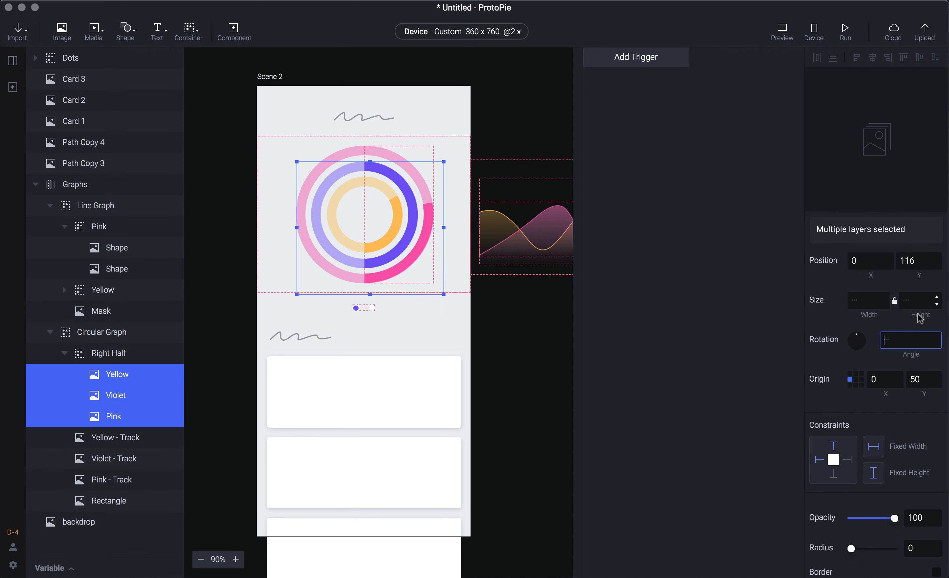
{"action": "type", "text": "180"}
{"action": "key", "text": "Return"}
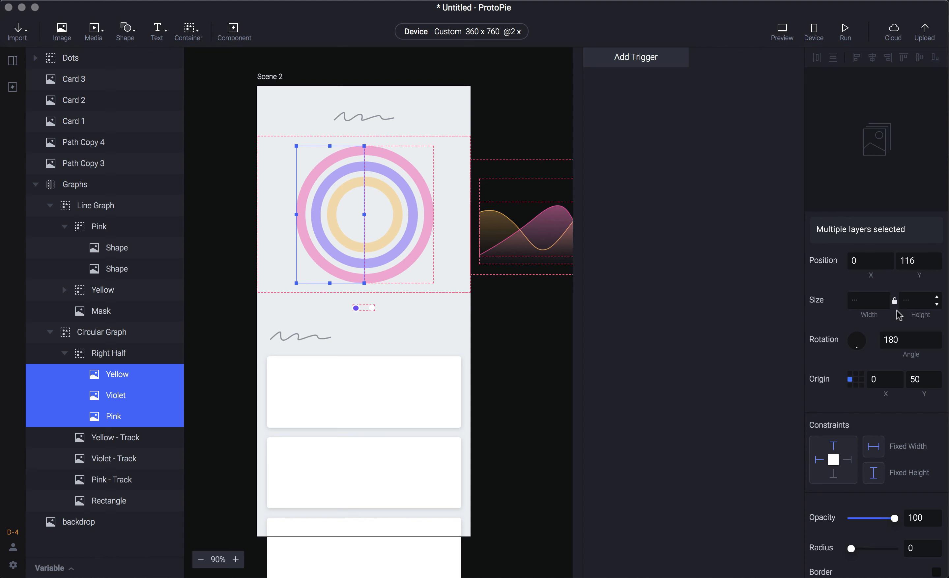
{"action": "key", "text": "super+p"}
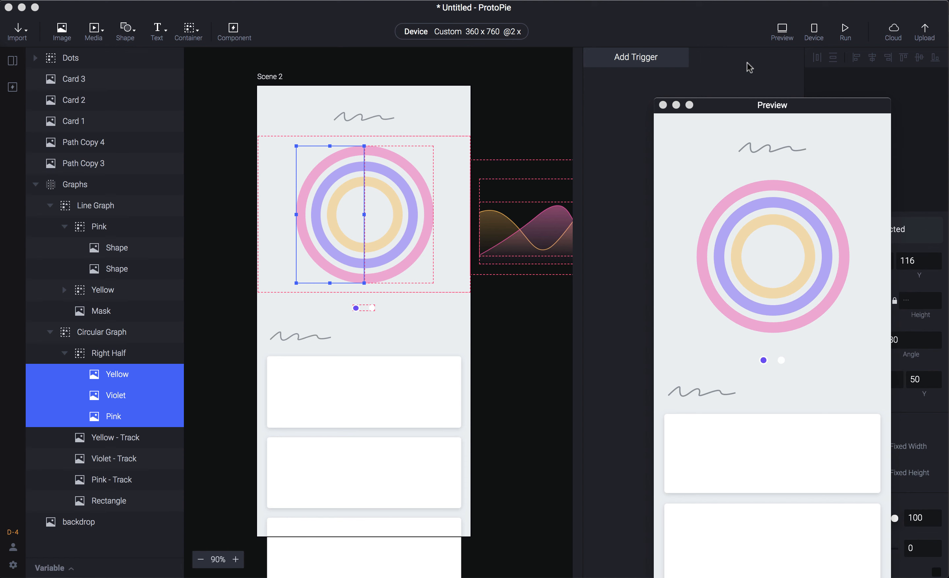
{"action": "key", "text": "super+p"}
- Add a Start trigger to Scene 2
{"action": "left_click", "coordinate": [732, 71]}
{"action": "left_click", "coordinate": [666, 63]}
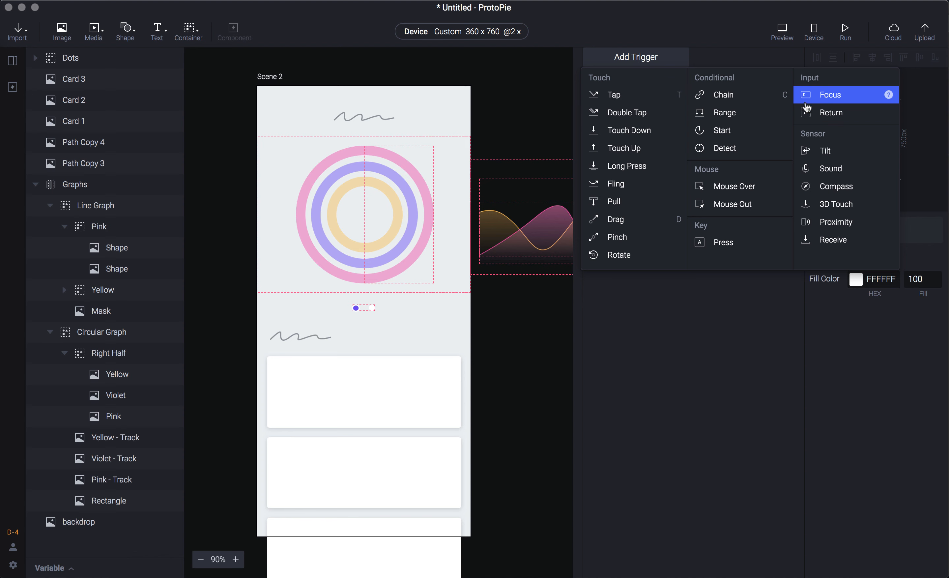
{"action": "left_click", "coordinate": [782, 130]}
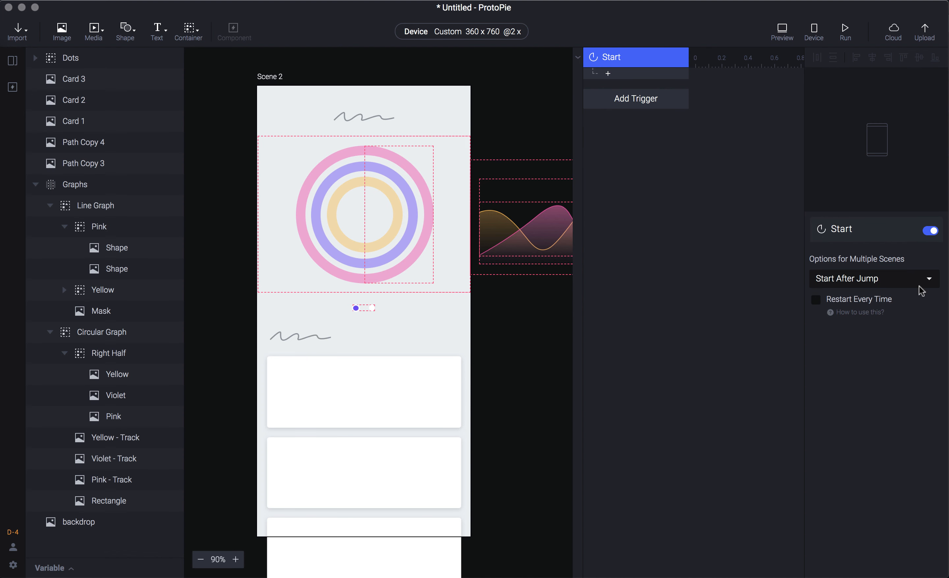
{"action": "left_click", "coordinate": [632, 76]}
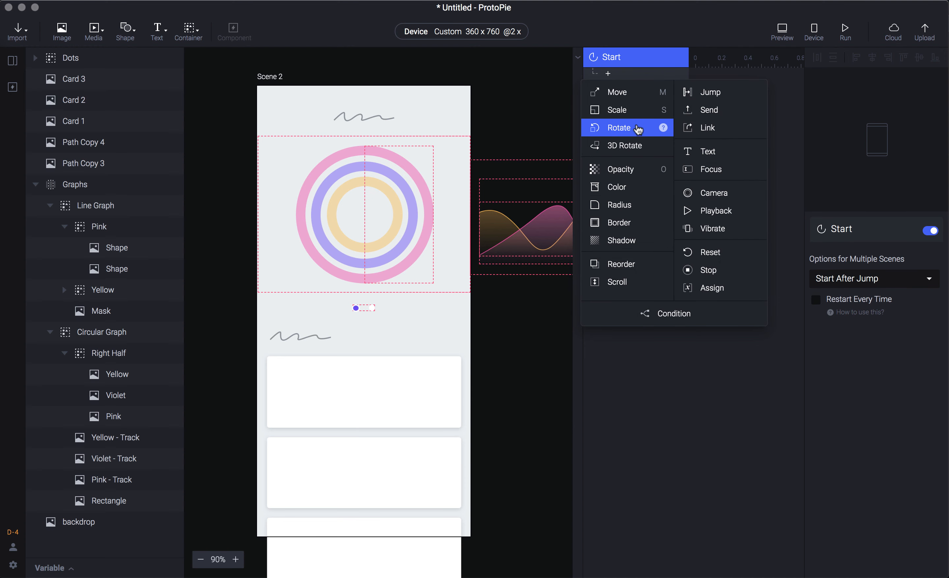
{"action": "left_click", "coordinate": [624, 432]}
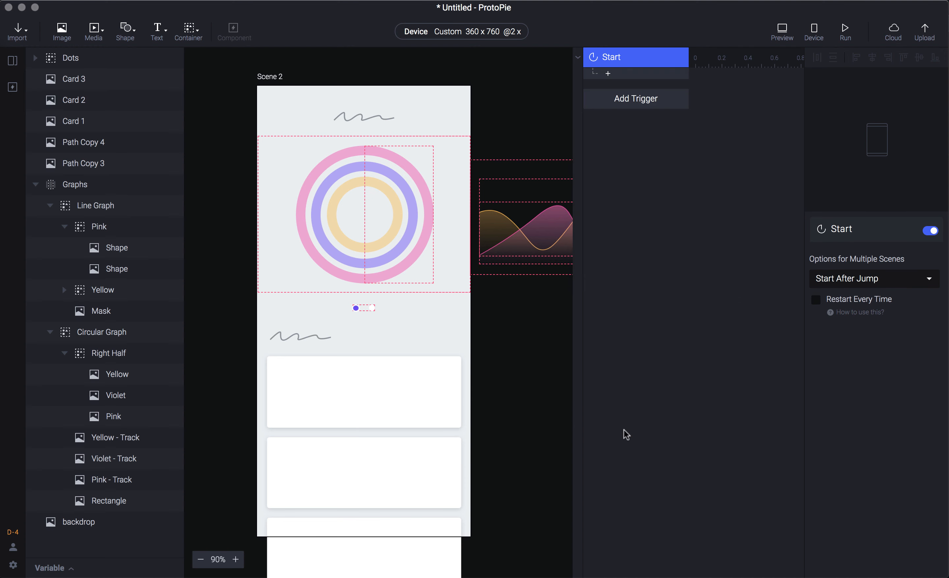
{"action": "left_click", "coordinate": [125, 379]}
{"action": "key", "text": "r"}
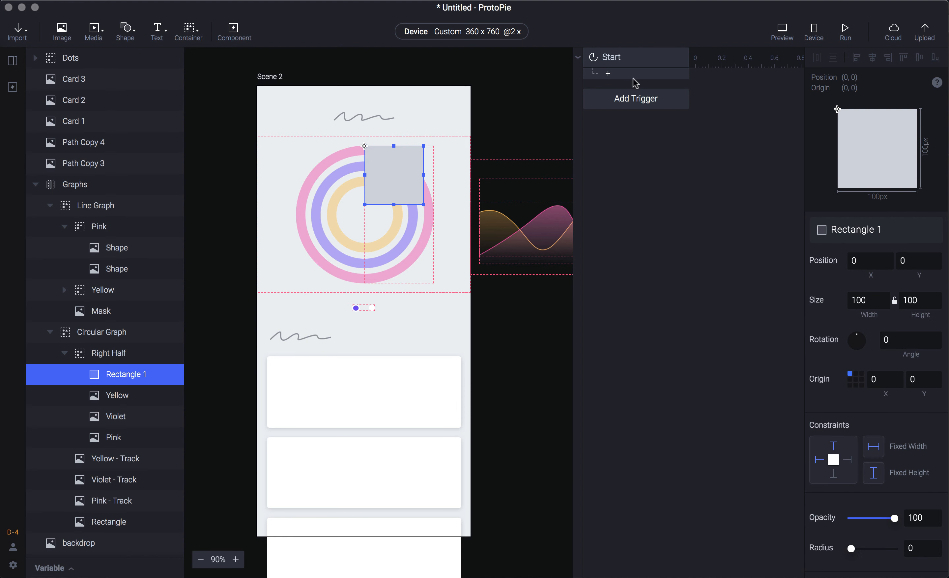
{"action": "key", "text": "Delete"}
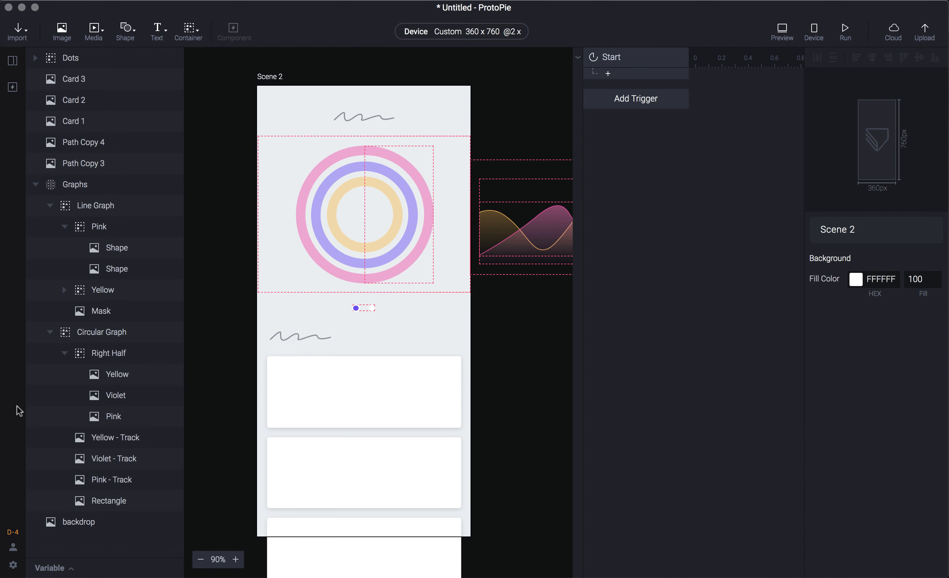
- Add a Rotate response for the Yellow half ring under the Start trigger and duplicate it twice
{"action": "left_click", "coordinate": [125, 381]}
{"action": "left_click", "coordinate": [648, 88]}
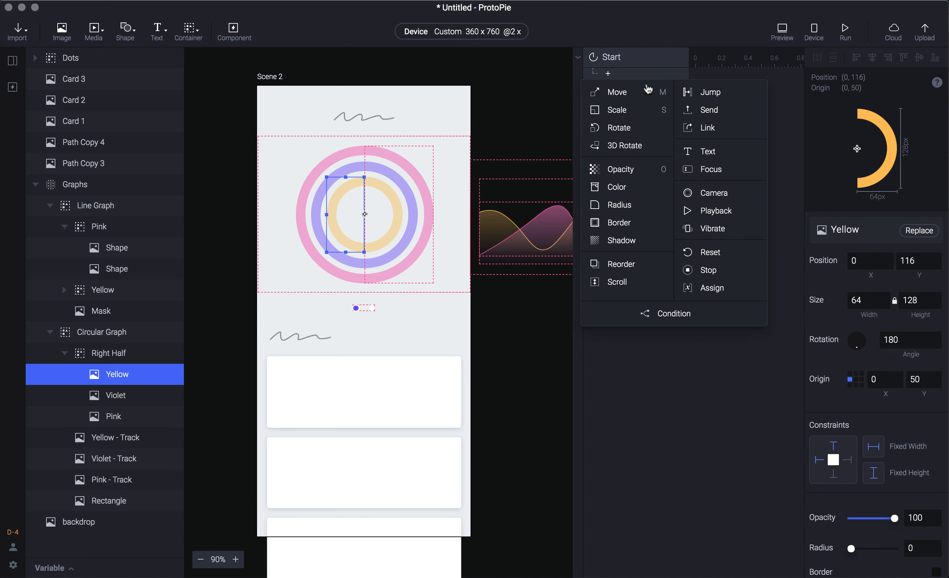
{"action": "left_click", "coordinate": [614, 128]}
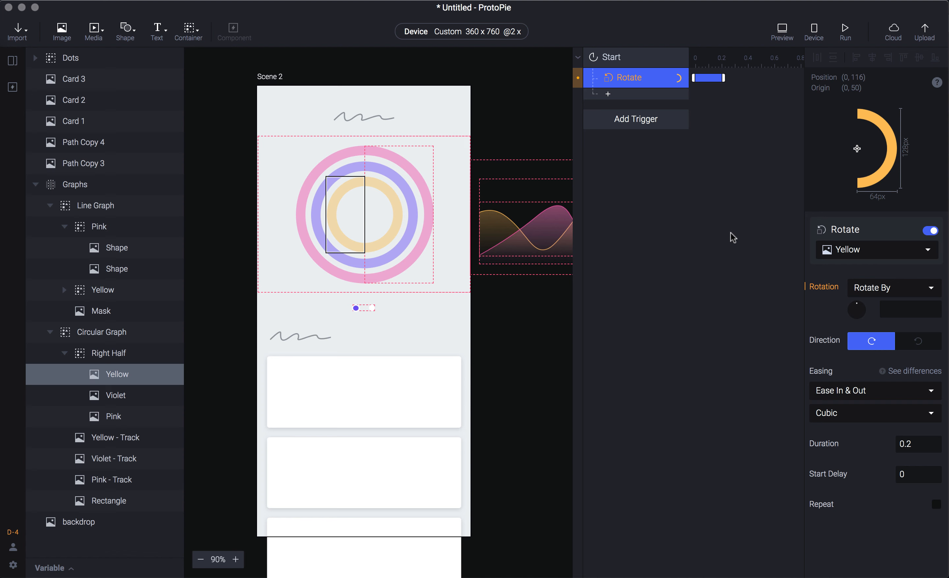
{"action": "key", "text": "super+d"}
{"action": "key", "text": "super+d"}
- Assign the second Rotate response to the Violet half ring and the third to the Pink half ring
{"action": "left_click", "coordinate": [634, 103]}
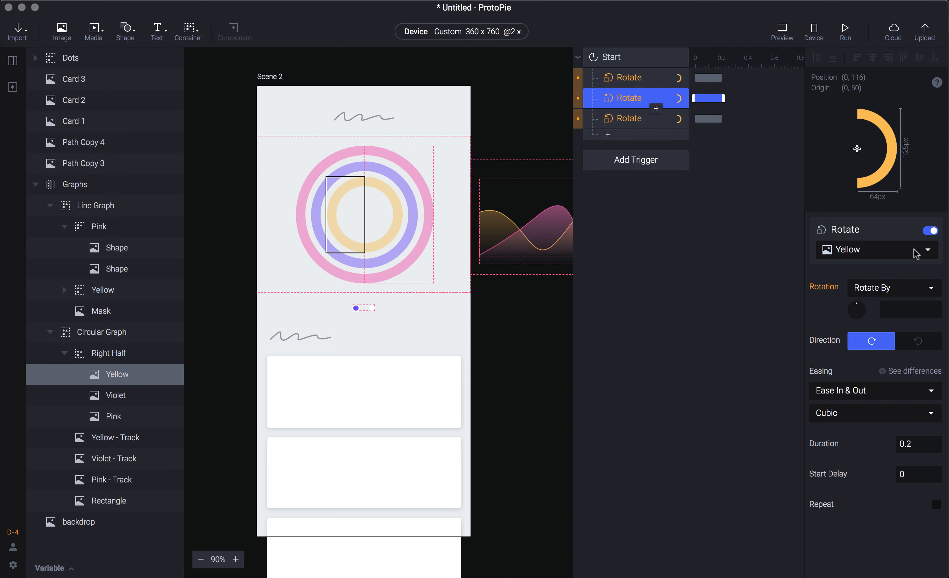
{"action": "left_click", "coordinate": [902, 254]}
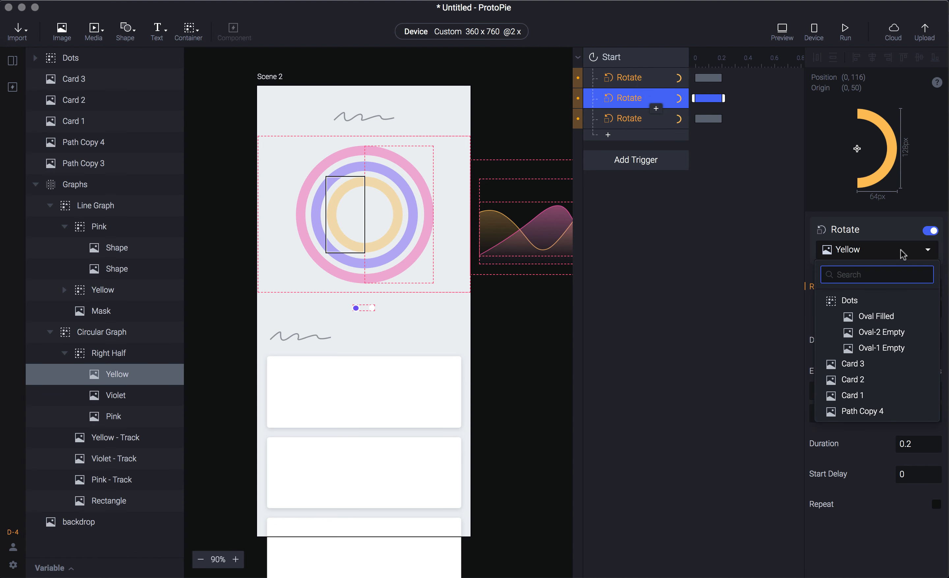
{"action": "type", "text": "vio"}
{"action": "key", "text": "Down"}
{"action": "key", "text": "Return"}
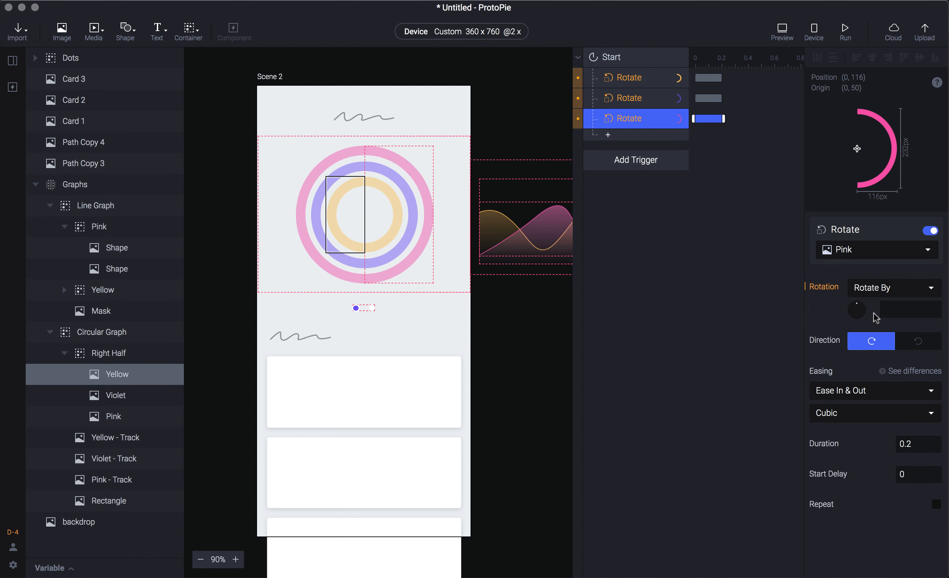
- Set all three Rotate responses to Rotate By 180 degrees and preview the animation
{"action": "left_click", "coordinate": [638, 80], "text": "shift"}
{"action": "left_click", "coordinate": [898, 315]}
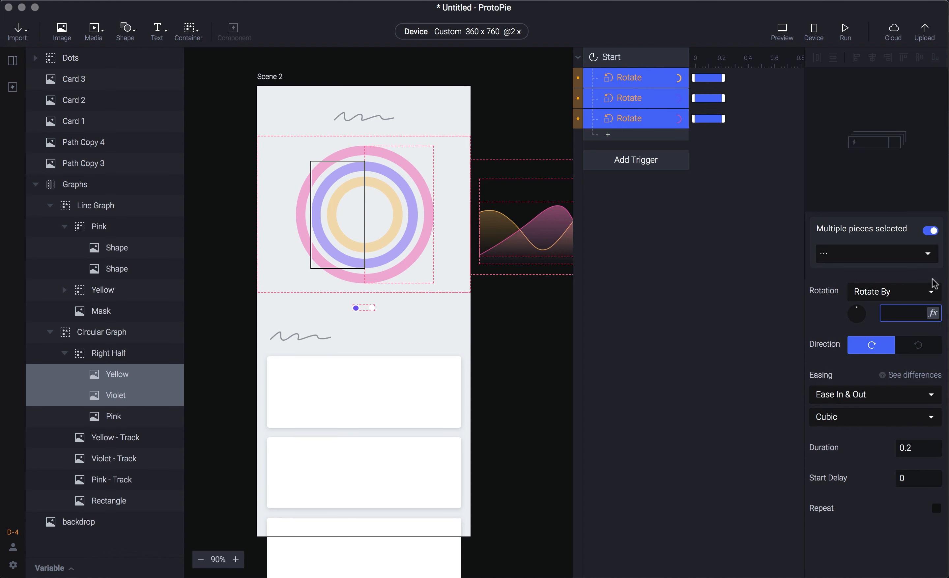
{"action": "key", "text": "Return"}
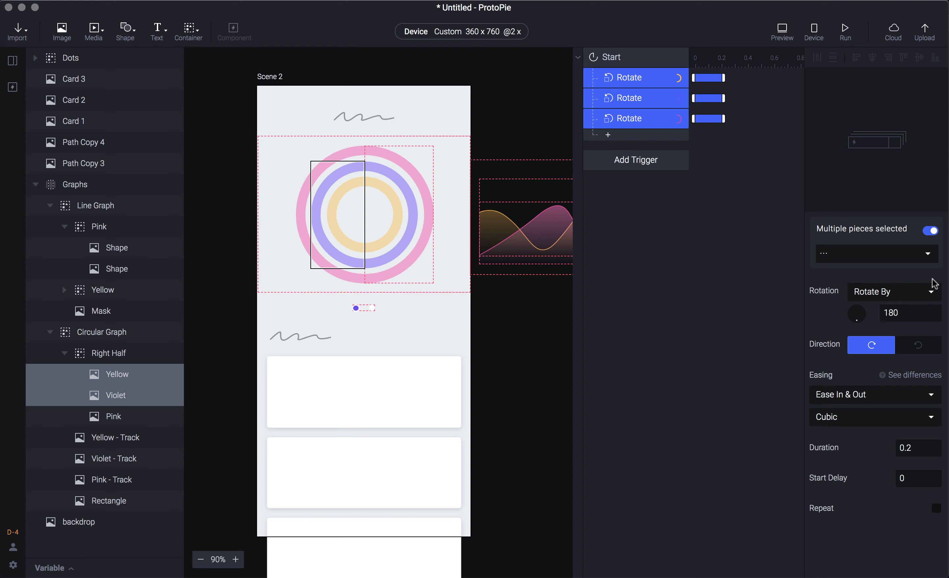
{"action": "key", "text": "super+p"}
{"action": "key", "text": "super+r"}
{"action": "key", "text": "super+r"}
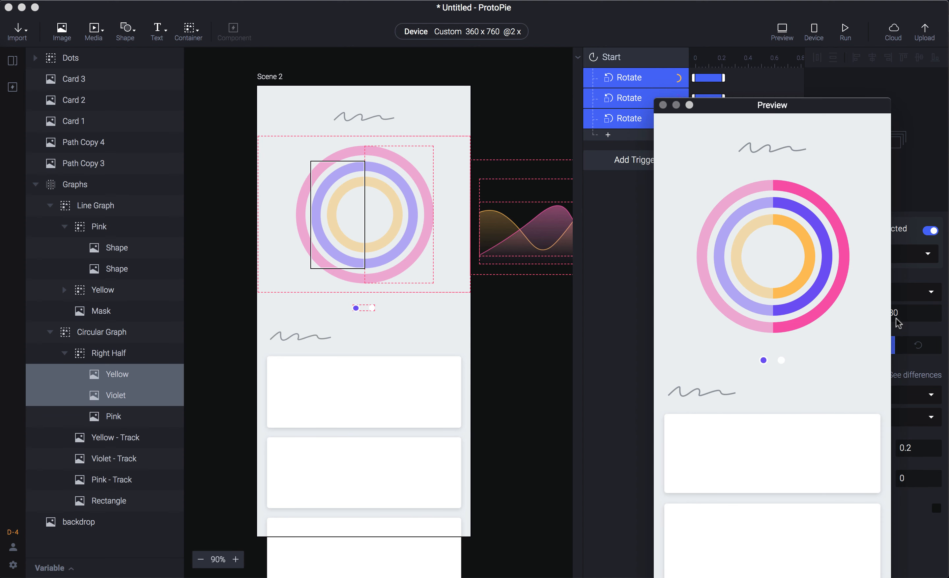
{"action": "left_click", "coordinate": [629, 246]}
- Set the duration of all three Rotate responses to 1 second
{"action": "left_click", "coordinate": [639, 118], "text": "shift"}
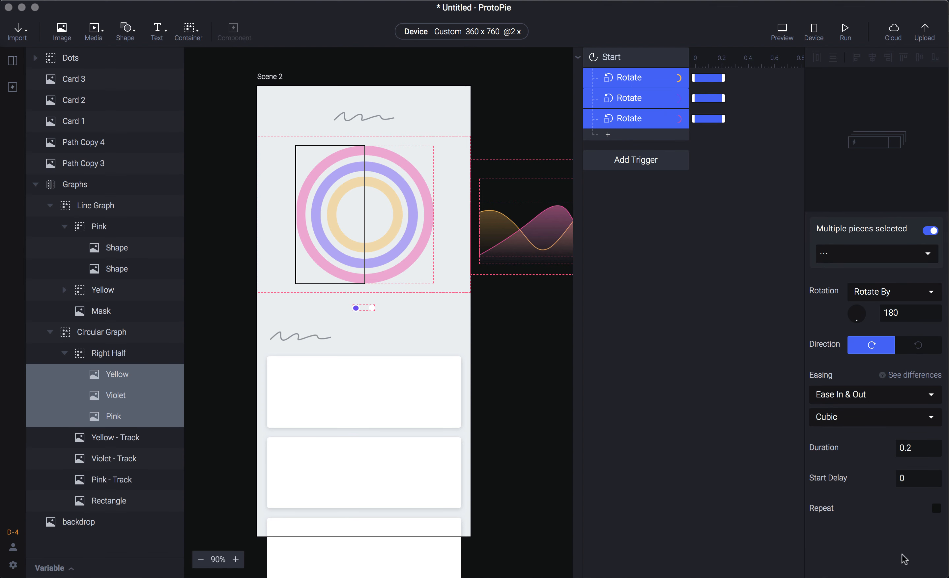
{"action": "left_click", "coordinate": [912, 479]}
{"action": "left_click", "coordinate": [912, 448]}
{"action": "type", "text": "1"}
{"action": "key", "text": "Return"}
- Play the preview of Scene 2 repeatedly to examine the half rings' rotation
{"action": "key", "text": "super+p"}
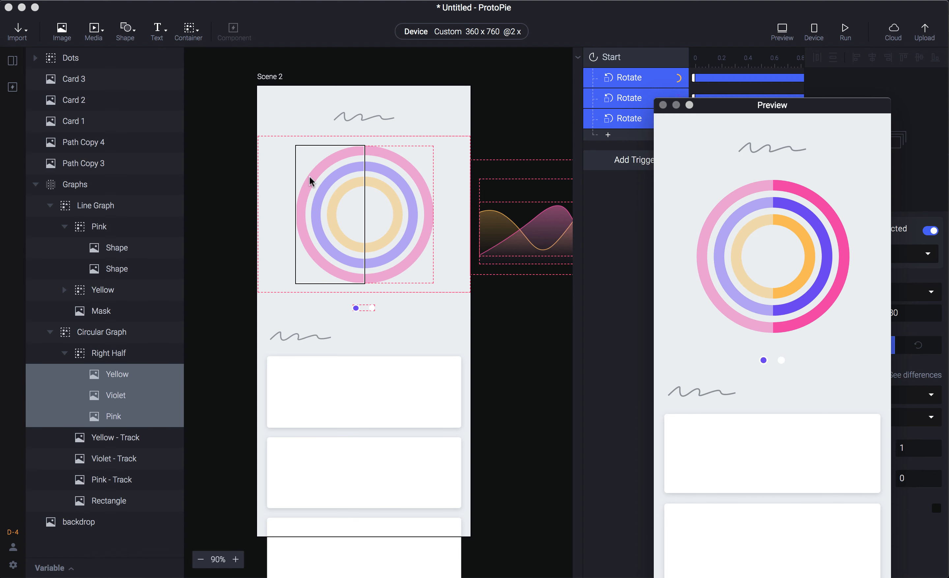
{"action": "left_click", "coordinate": [307, 152]}
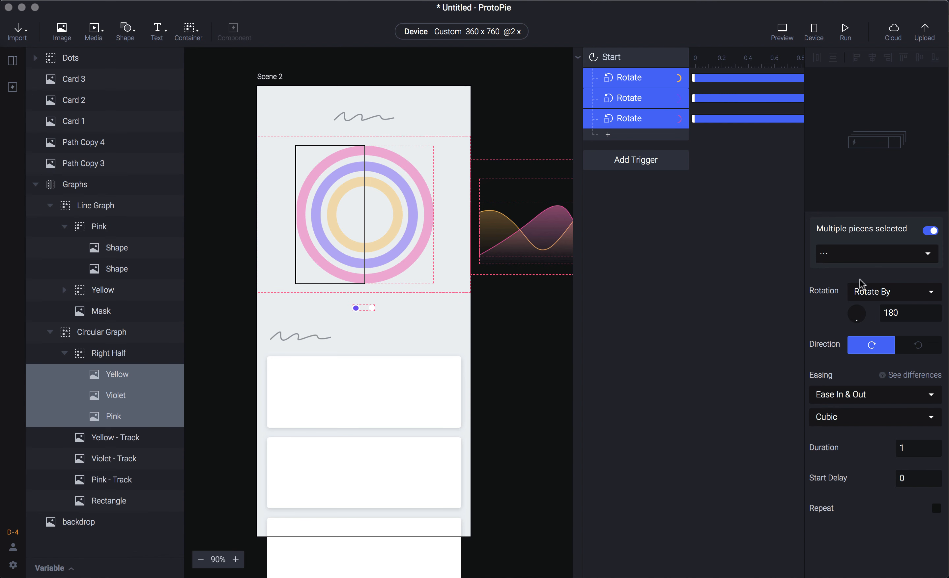
{"action": "key", "text": "super+grave"}
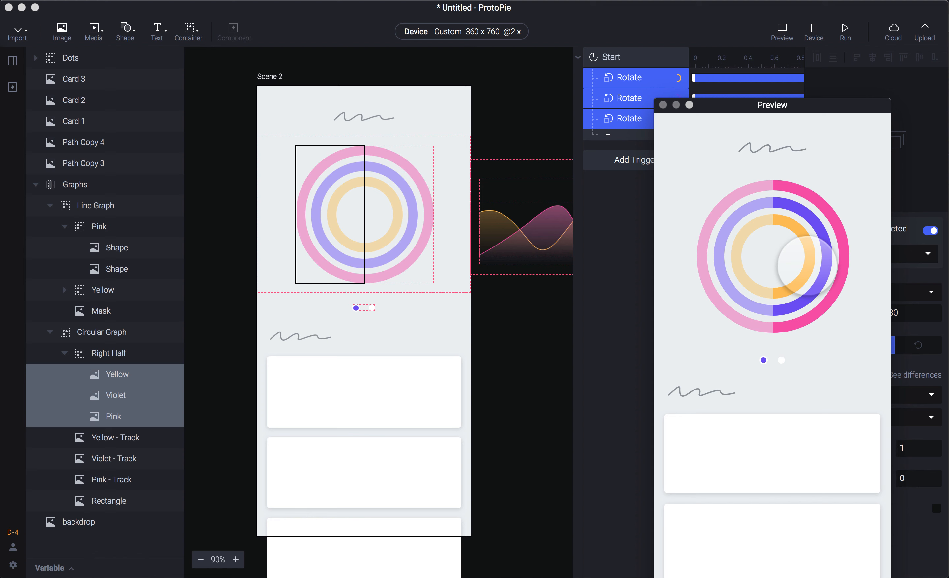
{"action": "key", "text": "super+grave"}
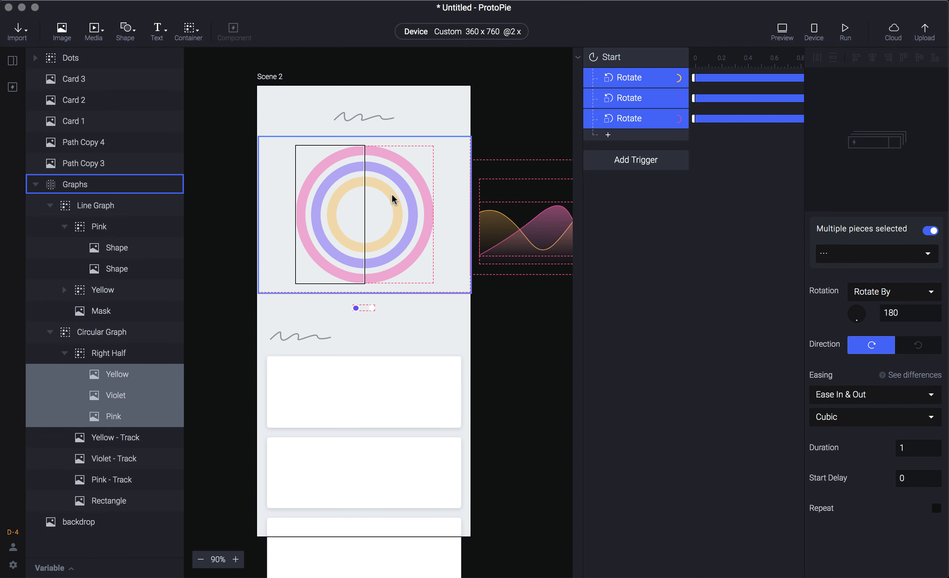
{"action": "key", "text": "super+p"}
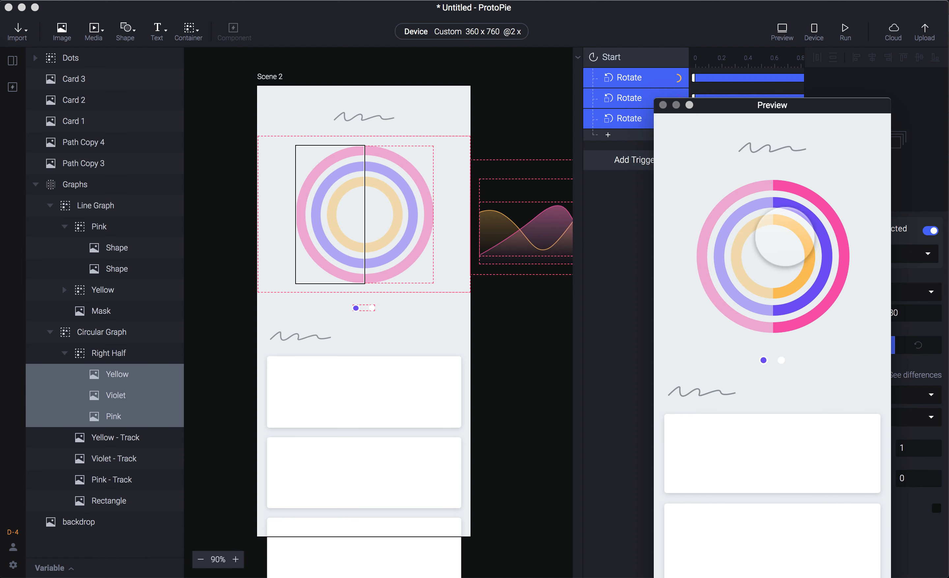
- Duplicate the Right Half container inside Circular Graph and rename the copy "Left Half"
{"action": "left_click", "coordinate": [502, 334]}
{"action": "left_click", "coordinate": [97, 355]}
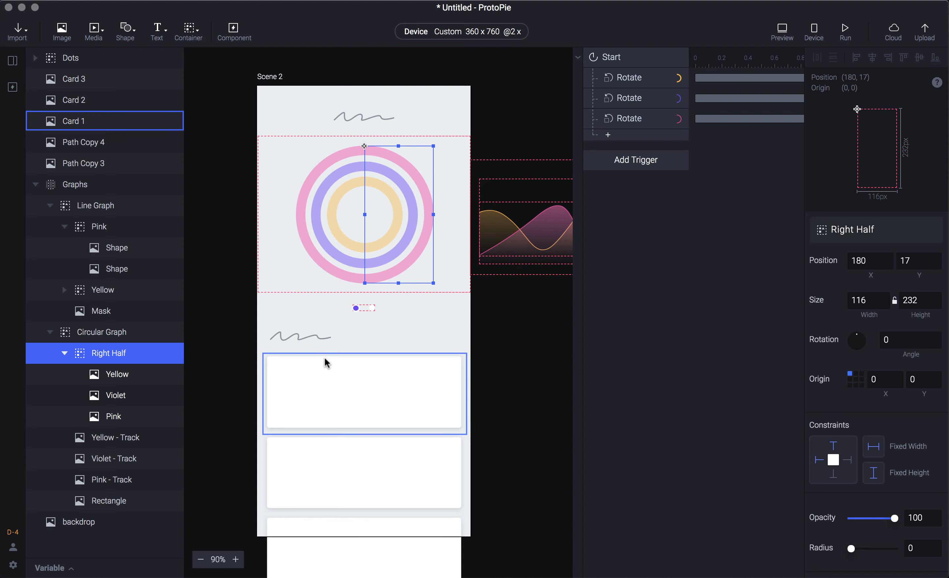
{"action": "key", "text": "super+d"}
{"action": "double_click", "coordinate": [101, 351]}
{"action": "double_click", "coordinate": [102, 348]}
{"action": "type", "text": "Left Half copy"}
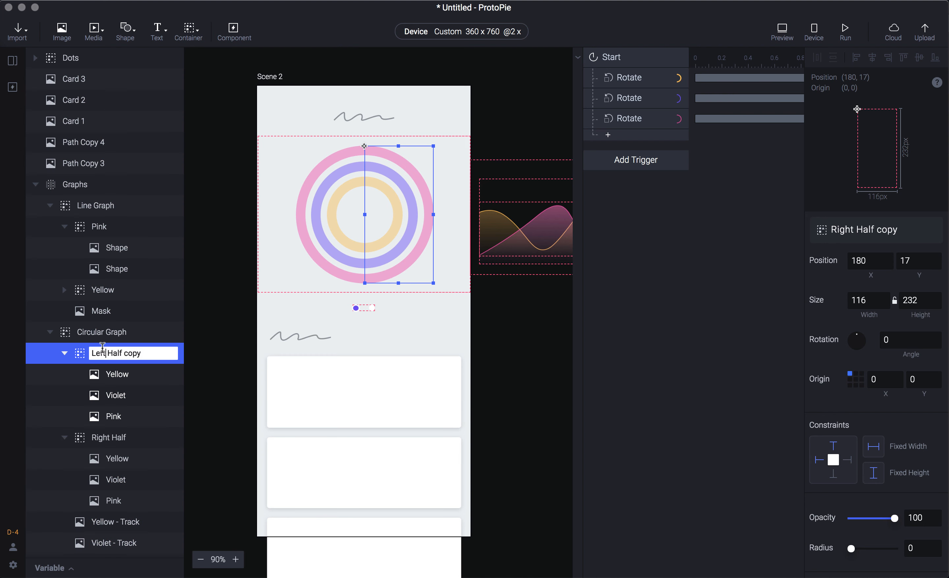
{"action": "key", "text": "shift+End"}
{"action": "key", "text": "BackSpace"}
{"action": "key", "text": "Return"}
- Rename the half rings inside the Left Half container to YellowLeft, VioletLeft and PinkLeft
{"action": "left_click", "coordinate": [115, 379]}
{"action": "double_click", "coordinate": [115, 379]}
{"action": "key", "text": "End"}
{"action": "type", "text": "Left"}
{"action": "key", "text": "Return"}
{"action": "double_click", "coordinate": [121, 394]}
{"action": "key", "text": "End"}
{"action": "type", "text": "Left"}
{"action": "key", "text": "Return"}
{"action": "double_click", "coordinate": [122, 416]}
{"action": "key", "text": "End"}
{"action": "type", "text": "Left"}
{"action": "key", "text": "Return"}
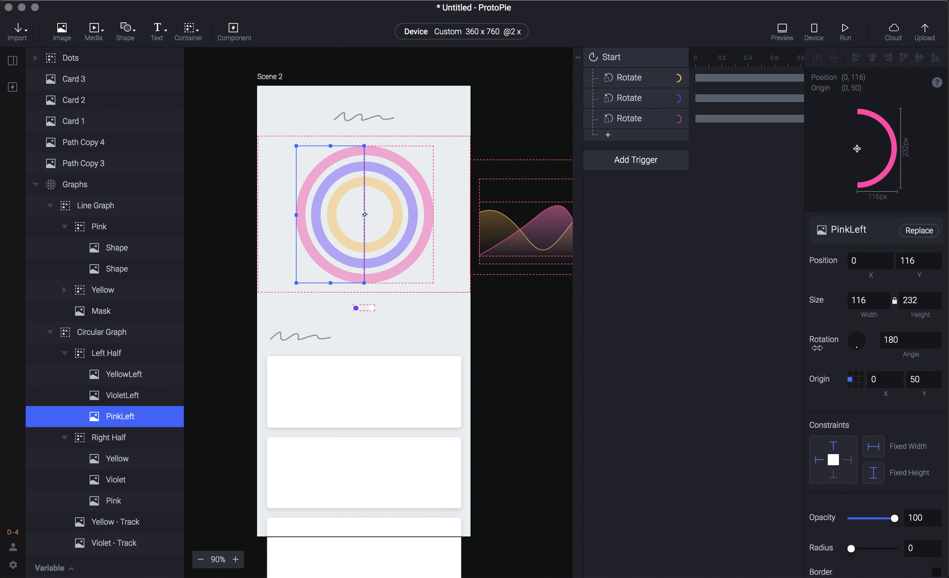
- Move the Left Half container over the left side of the ring tracks at X 64, Y 17
{"action": "left_click", "coordinate": [108, 355]}
{"action": "left_click_drag", "start_coordinate": [381, 195], "coordinate": [321, 190]}
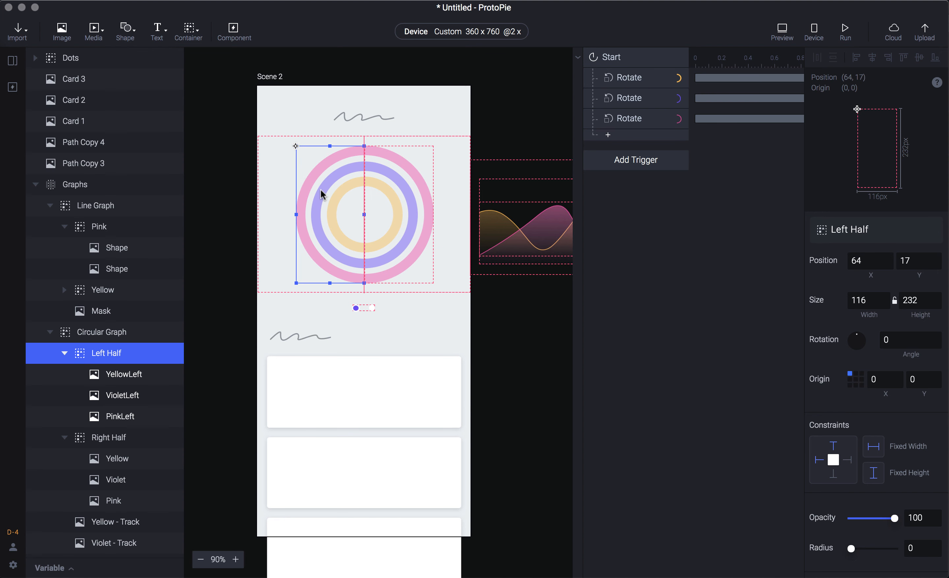
{"action": "left_click", "coordinate": [541, 314]}
{"action": "left_click", "coordinate": [342, 212]}
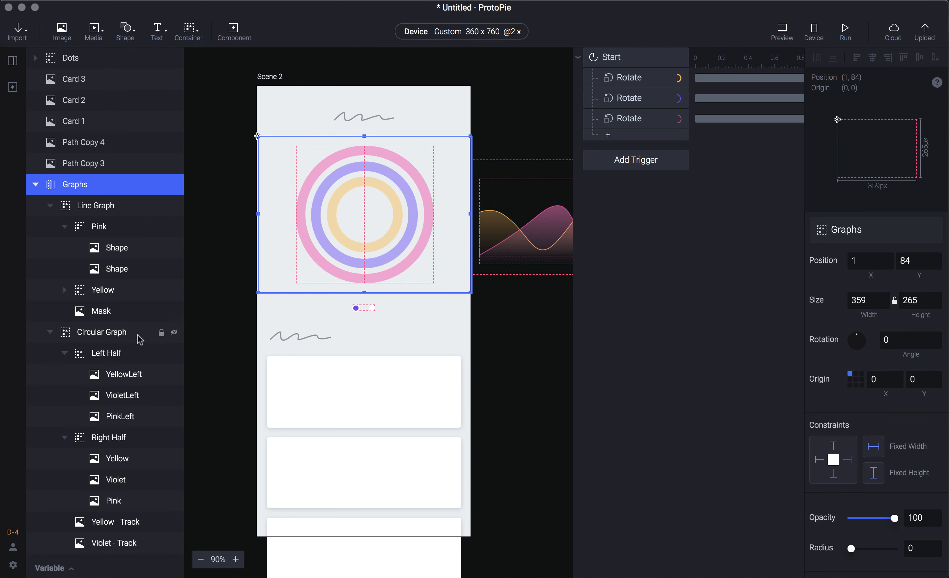
{"action": "left_click", "coordinate": [118, 353]}
{"action": "key", "text": "Right"}
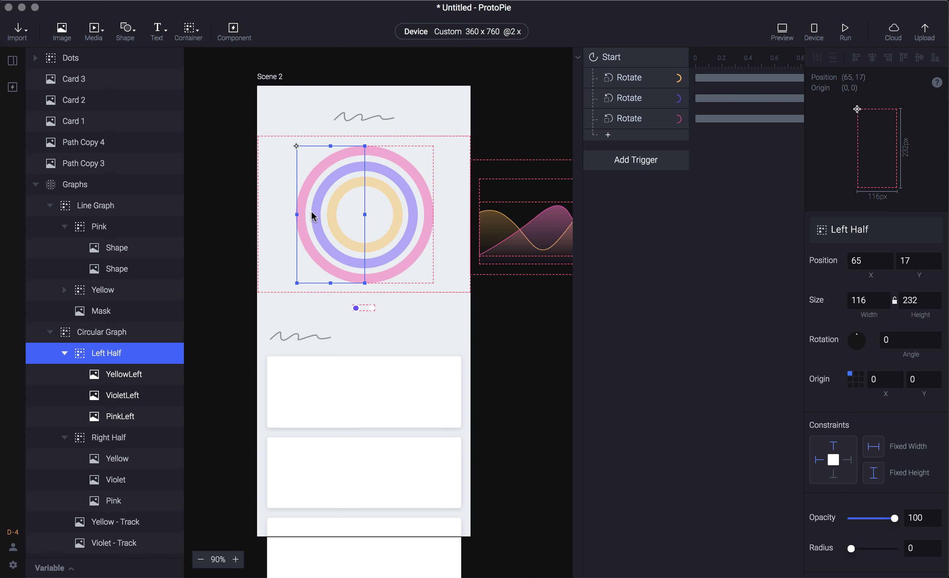
{"action": "key", "text": "super+plus"}
{"action": "key", "text": "super+plus"}
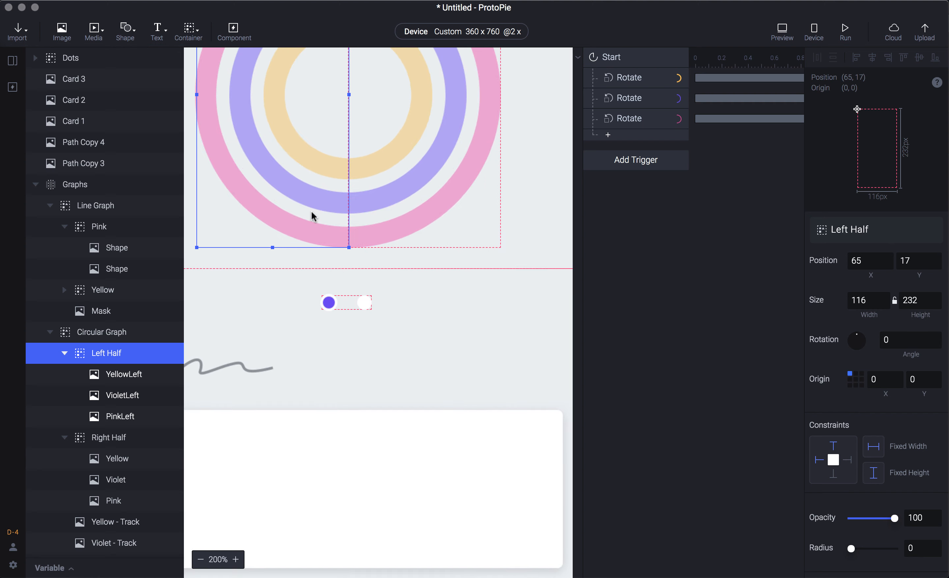
{"action": "scroll", "coordinate": [311, 210], "scroll_direction": "up", "scroll_amount": 1}
{"action": "scroll", "coordinate": [311, 211], "scroll_direction": "left", "scroll_amount": 1}
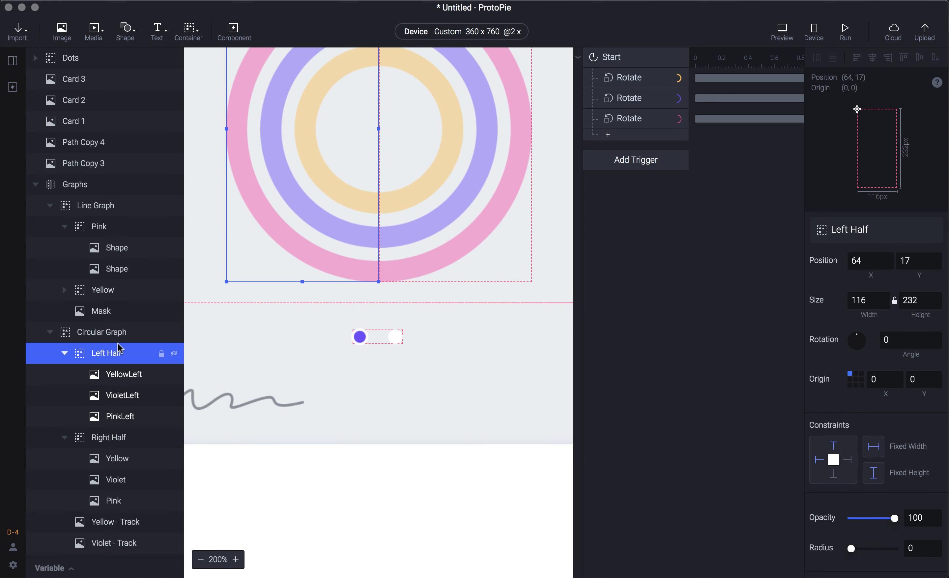
{"action": "left_click", "coordinate": [679, 325]}
{"action": "key", "text": "super+minus"}
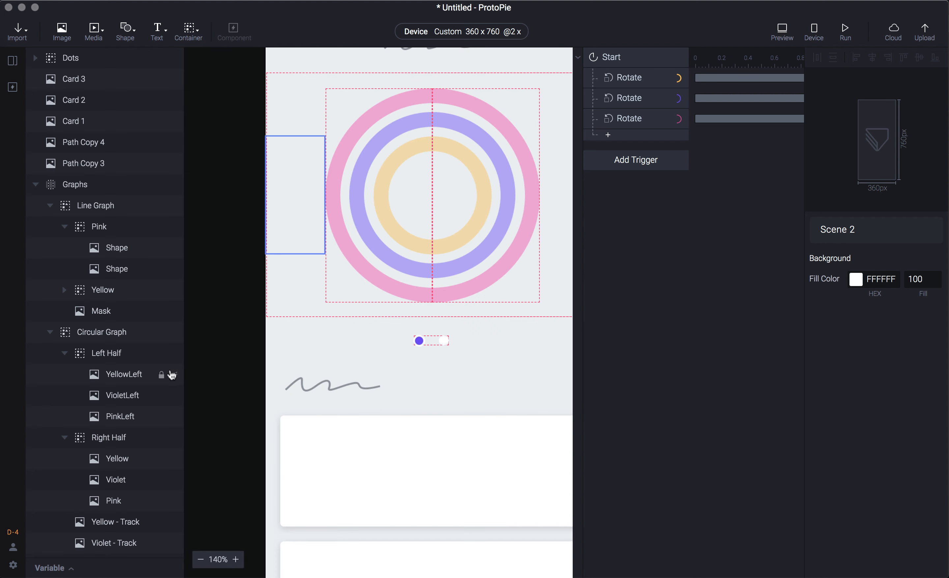
- Move the YellowLeft, VioletLeft and PinkLeft half rings within the Left Half container onto the left half of the tracks
{"action": "left_click", "coordinate": [133, 380]}
{"action": "left_click", "coordinate": [135, 396]}
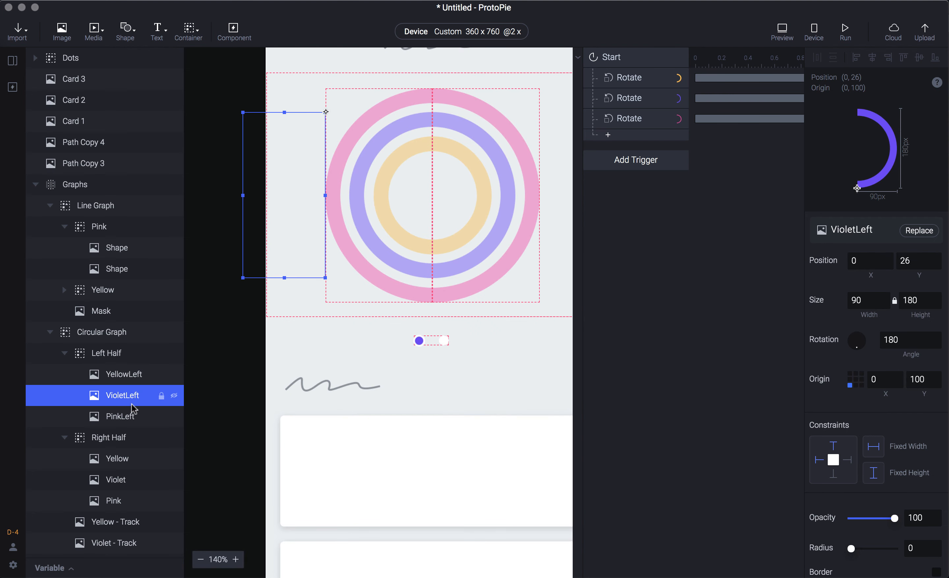
{"action": "left_click", "coordinate": [134, 416]}
{"action": "left_click", "coordinate": [135, 378]}
{"action": "left_click", "coordinate": [131, 396]}
{"action": "left_click", "coordinate": [131, 417]}
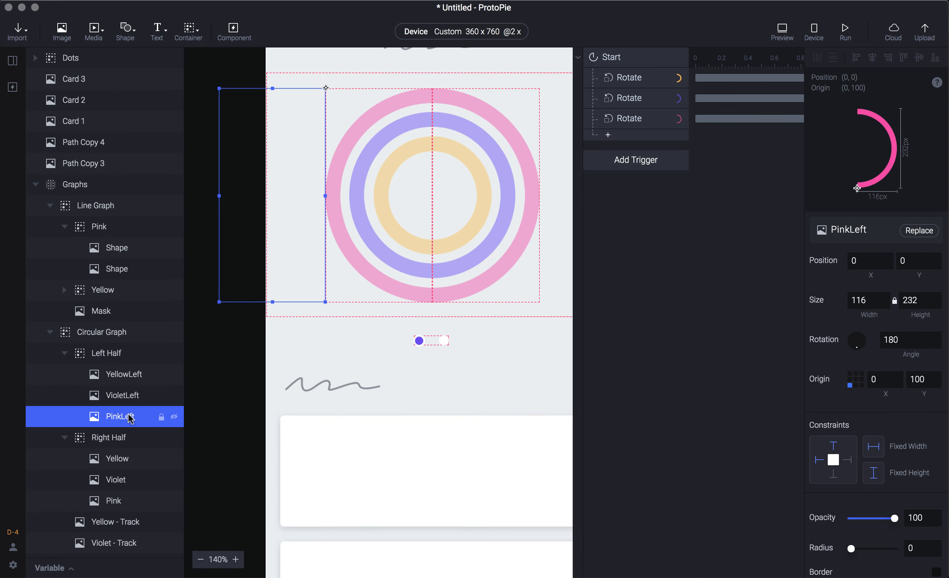
{"action": "left_click", "coordinate": [128, 377], "text": "shift"}
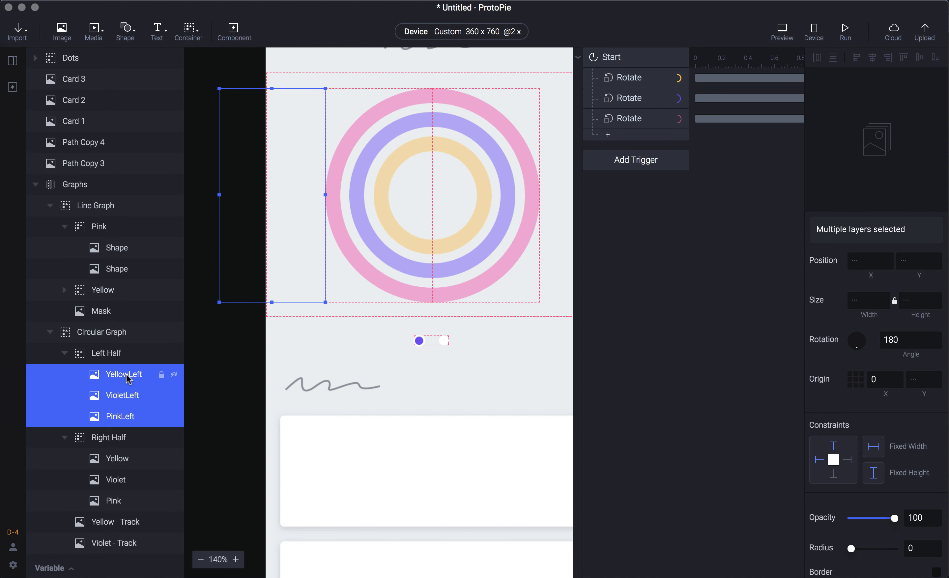
{"action": "left_click", "coordinate": [112, 356]}
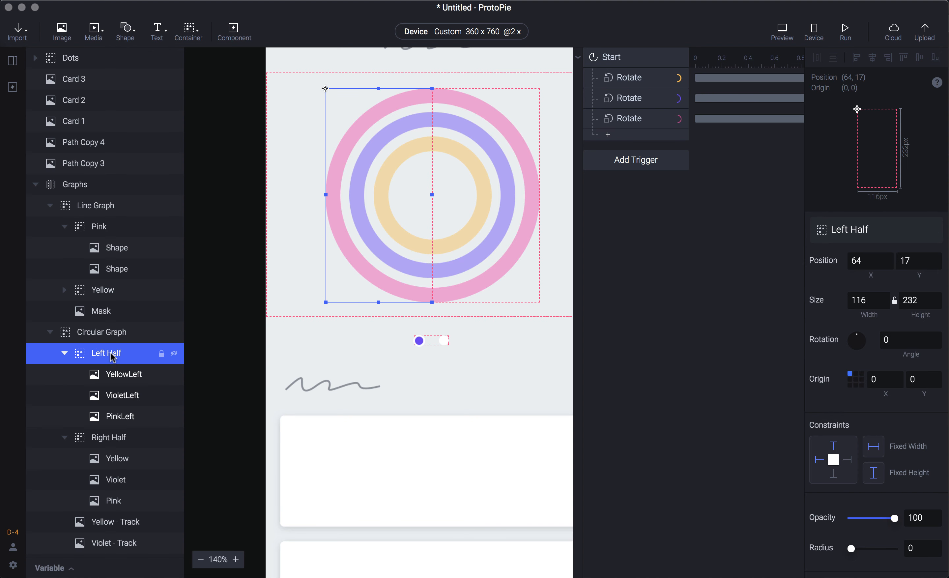
{"action": "left_click", "coordinate": [103, 374]}
{"action": "left_click", "coordinate": [108, 412], "text": "shift"}
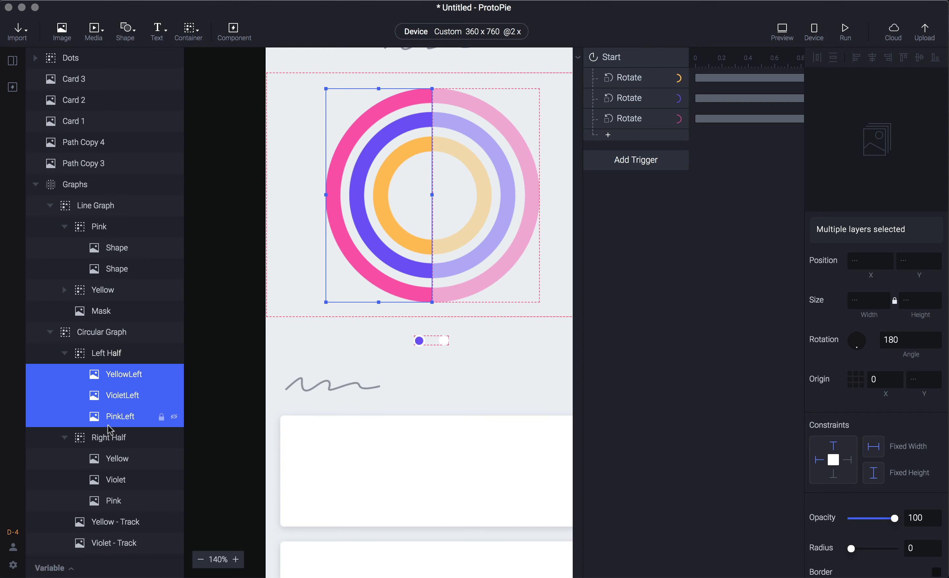
- Set the origin of the YellowLeft, VioletLeft and PinkLeft half rings to X 100, Y 50
{"action": "left_click", "coordinate": [112, 439]}
{"action": "left_click", "coordinate": [111, 418]}
{"action": "left_click", "coordinate": [122, 381], "text": "shift"}
{"action": "left_click", "coordinate": [909, 340]}
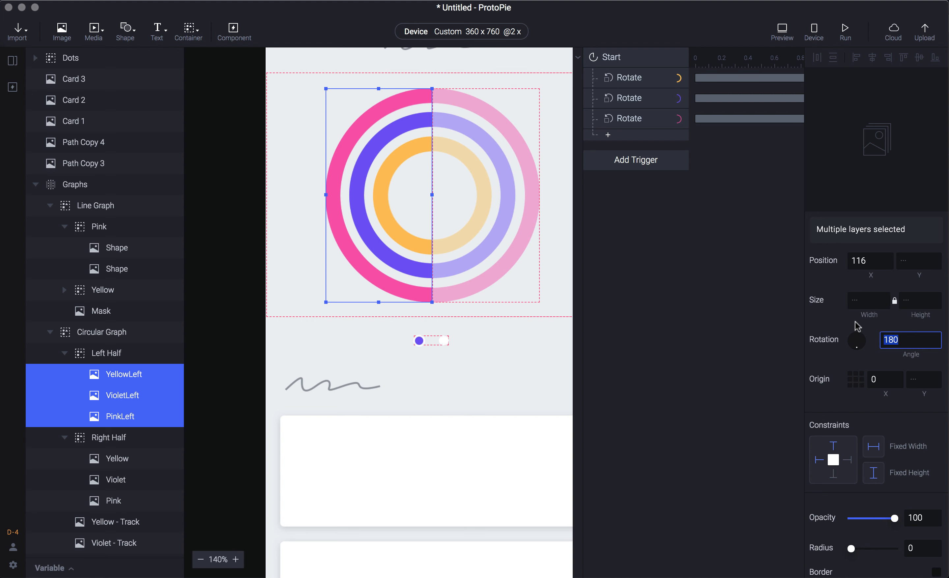
{"action": "left_click", "coordinate": [862, 381]}
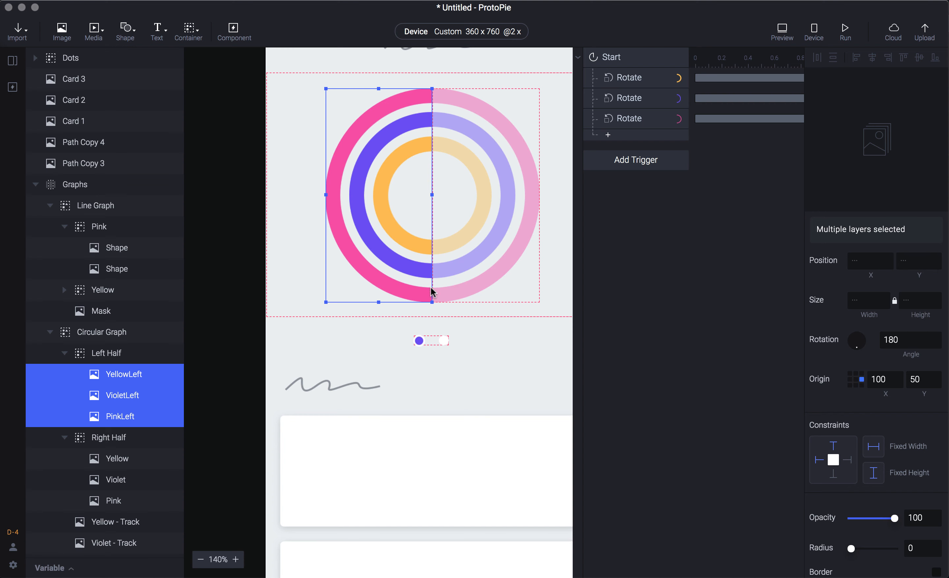
{"action": "scroll", "coordinate": [417, 166], "scroll_direction": "down", "scroll_amount": 3}
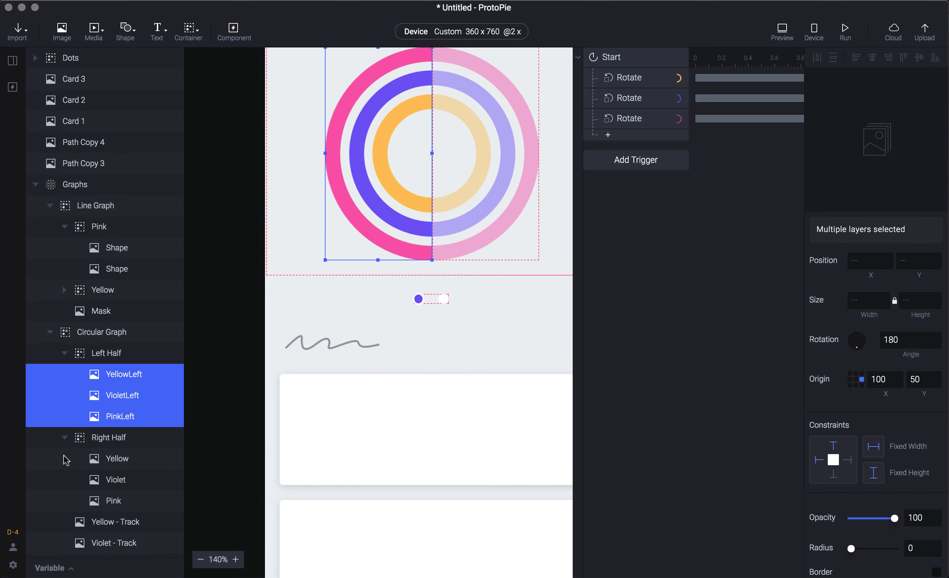
- Set the origin of PinkLeft, VioletLeft and YellowLeft individually to X 0, Y 50
{"action": "left_click", "coordinate": [113, 437]}
{"action": "left_click", "coordinate": [123, 419]}
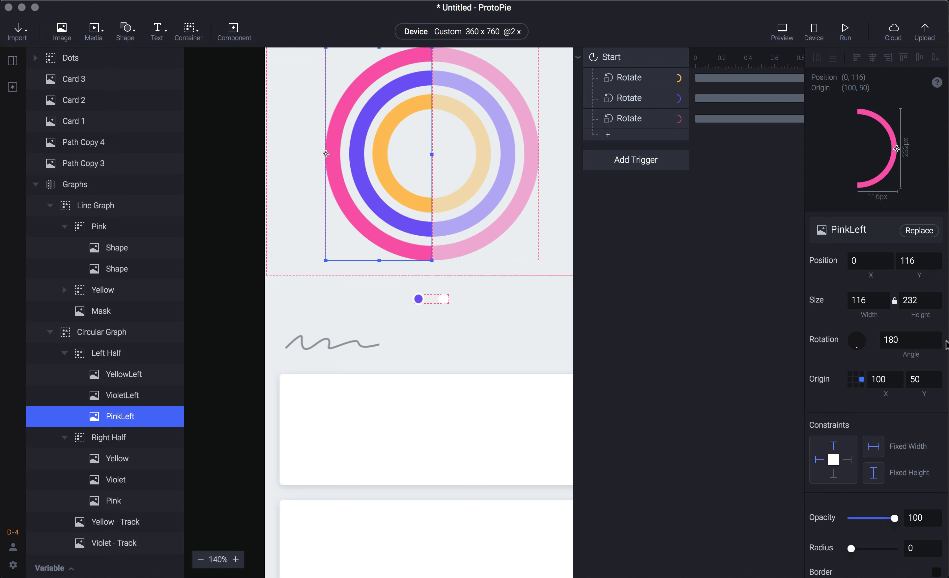
{"action": "left_click", "coordinate": [851, 380]}
{"action": "scroll", "coordinate": [391, 195], "scroll_direction": "up", "scroll_amount": 3}
{"action": "left_click", "coordinate": [138, 395]}
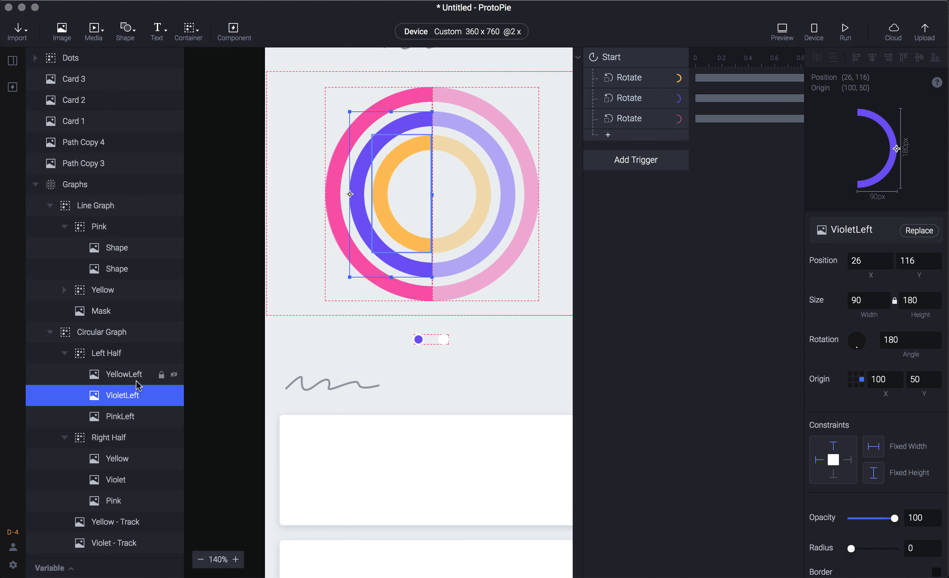
{"action": "left_click", "coordinate": [850, 381]}
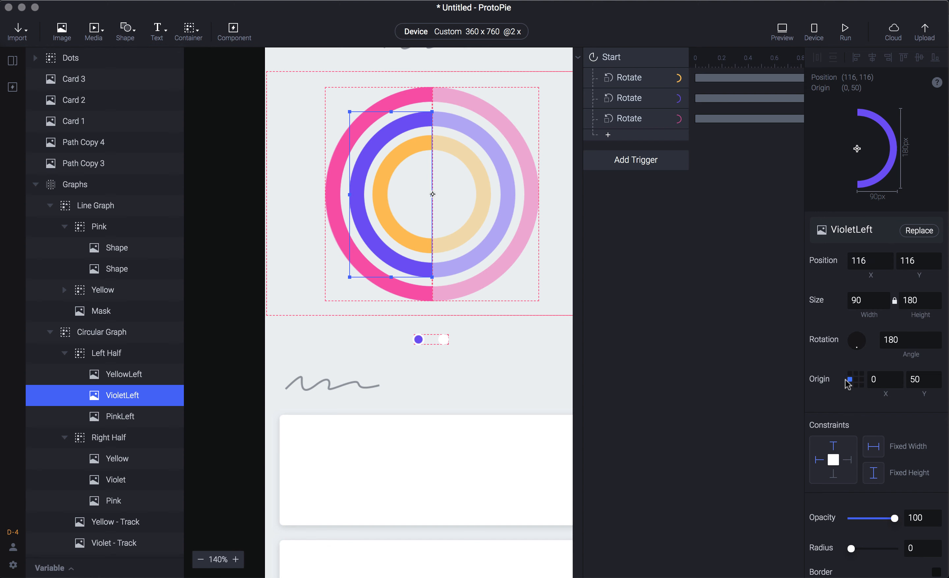
{"action": "left_click", "coordinate": [140, 374]}
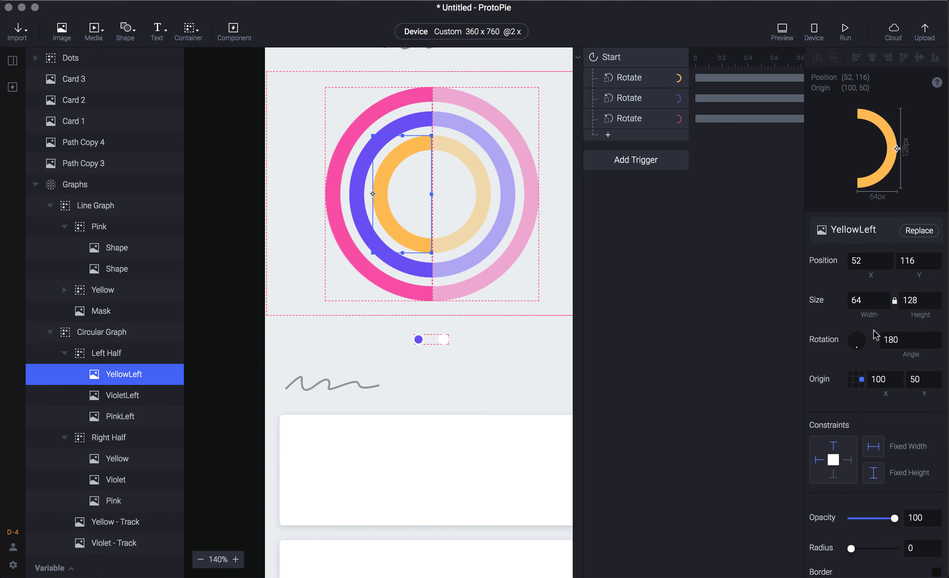
{"action": "left_click", "coordinate": [850, 379]}
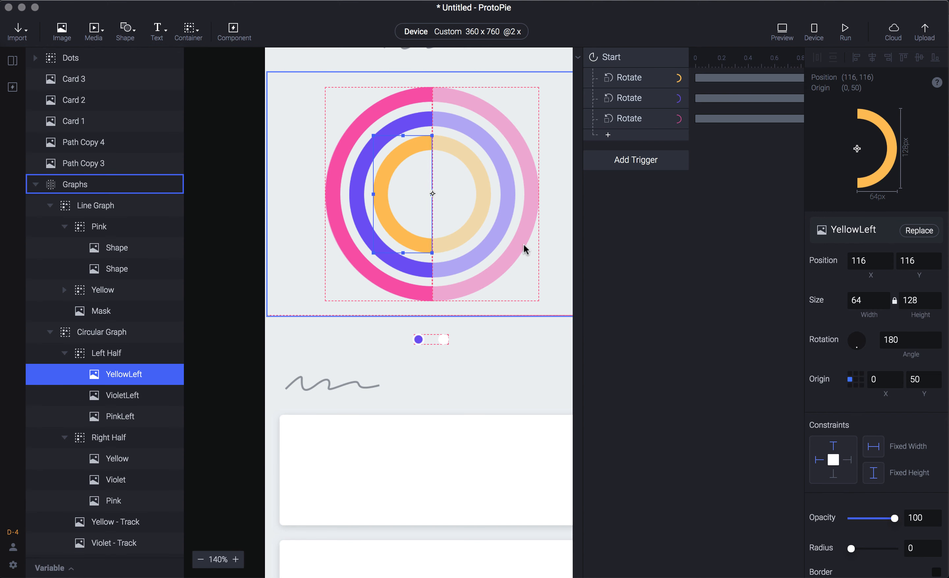
- Set the rotation angle of YellowLeft, VioletLeft and PinkLeft to 0 and preview the scene
{"action": "left_click", "coordinate": [911, 339]}
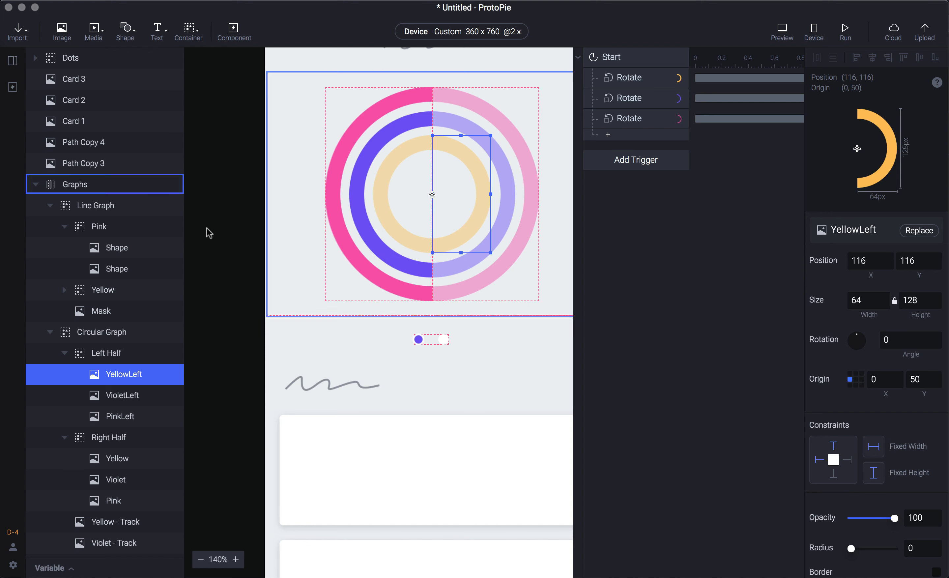
{"action": "left_click", "coordinate": [132, 403]}
{"action": "left_click", "coordinate": [133, 416], "text": "shift"}
{"action": "left_click", "coordinate": [899, 338]}
{"action": "type", "text": "0"}
{"action": "key", "text": "Return"}
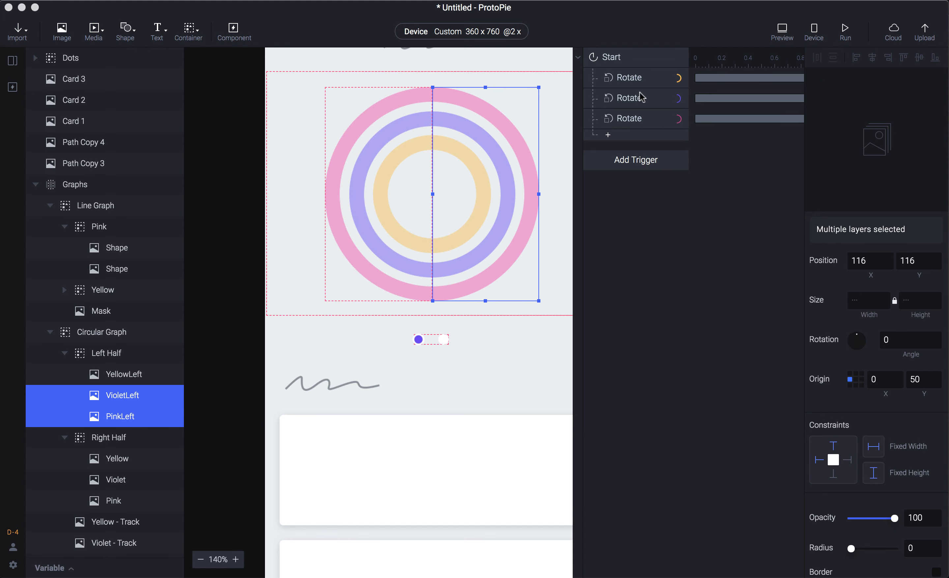
{"action": "key", "text": "super+p"}
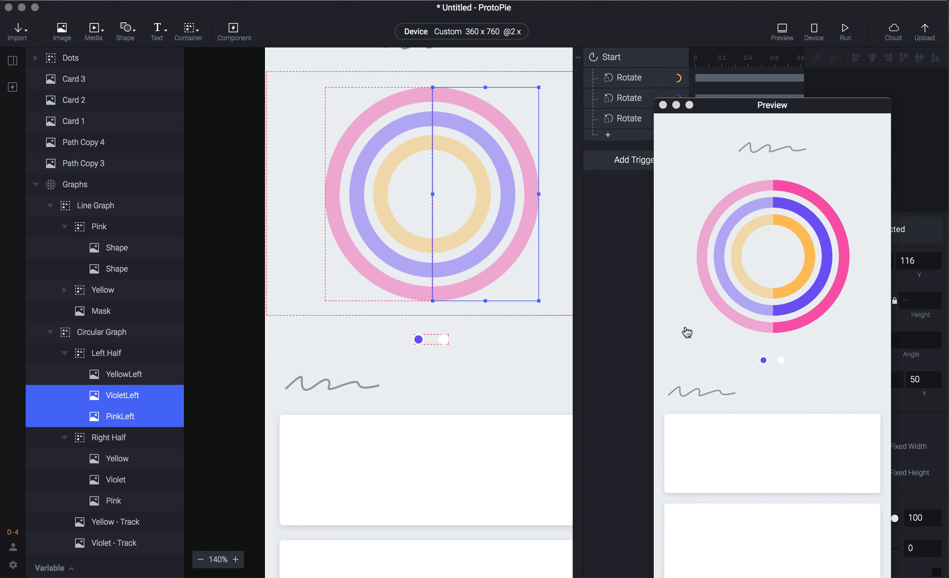
{"action": "left_click", "coordinate": [615, 229]}
- Duplicate the three Rotate responses under the Start trigger
{"action": "left_click", "coordinate": [638, 77]}
{"action": "left_click", "coordinate": [633, 117], "text": "shift"}
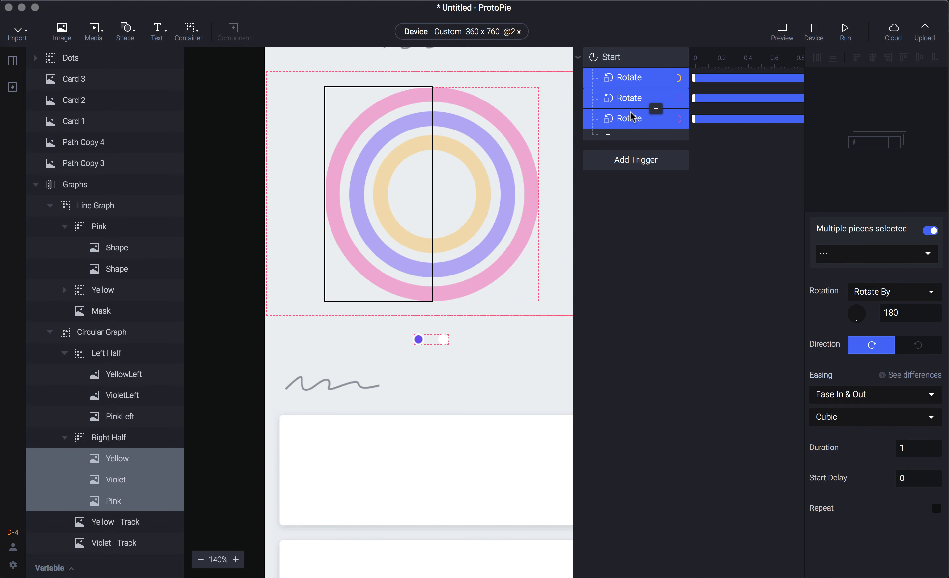
{"action": "key", "text": "super+d"}
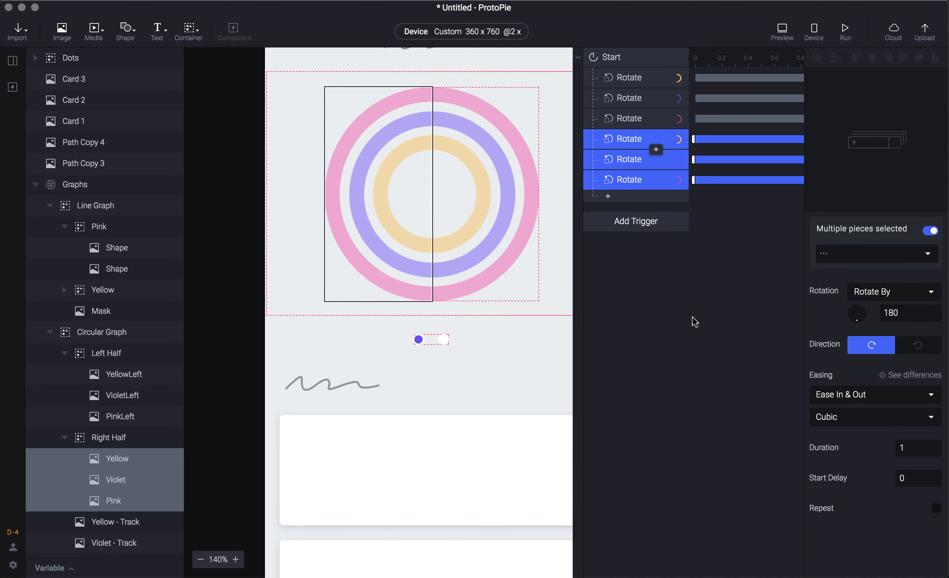
- Set the start delay of the three duplicated Rotate responses to 1 second
{"action": "left_click", "coordinate": [632, 321]}
{"action": "left_click_drag", "start_coordinate": [574, 318], "coordinate": [198, 308]}
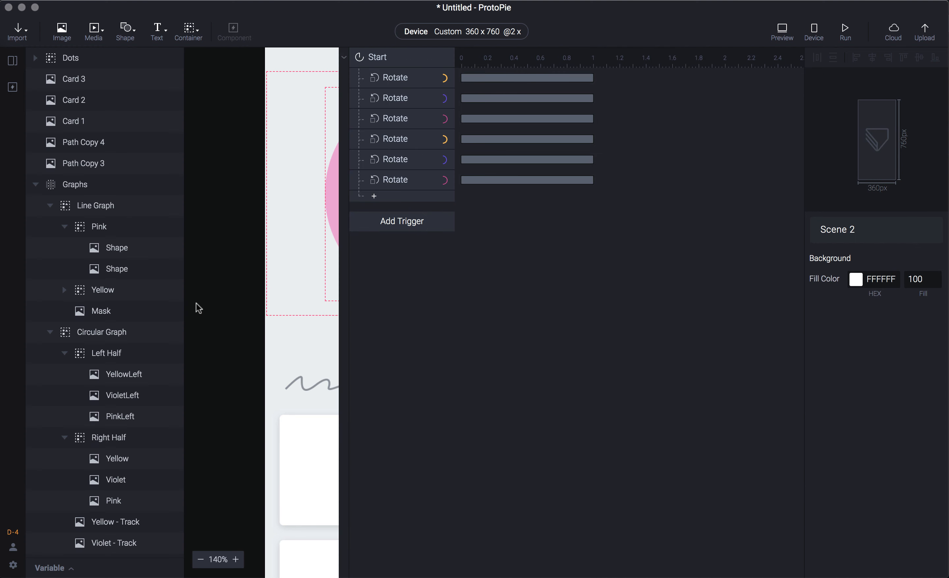
{"action": "left_click", "coordinate": [398, 144]}
{"action": "left_click", "coordinate": [397, 179], "text": "shift"}
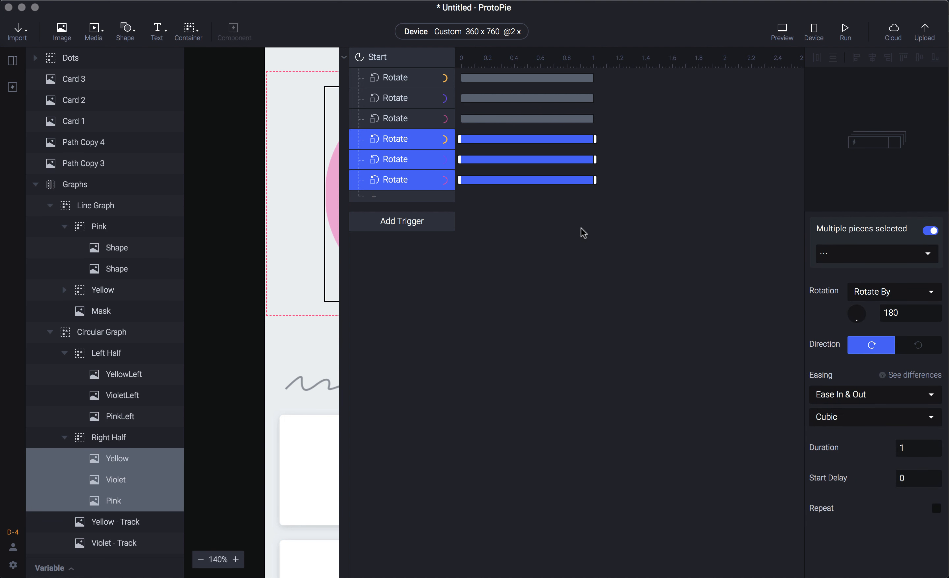
{"action": "left_click_drag", "start_coordinate": [516, 151], "coordinate": [647, 150]}
{"action": "left_click_drag", "start_coordinate": [908, 482], "coordinate": [898, 485]}
{"action": "type", "text": "1"}
{"action": "left_click", "coordinate": [341, 317]}
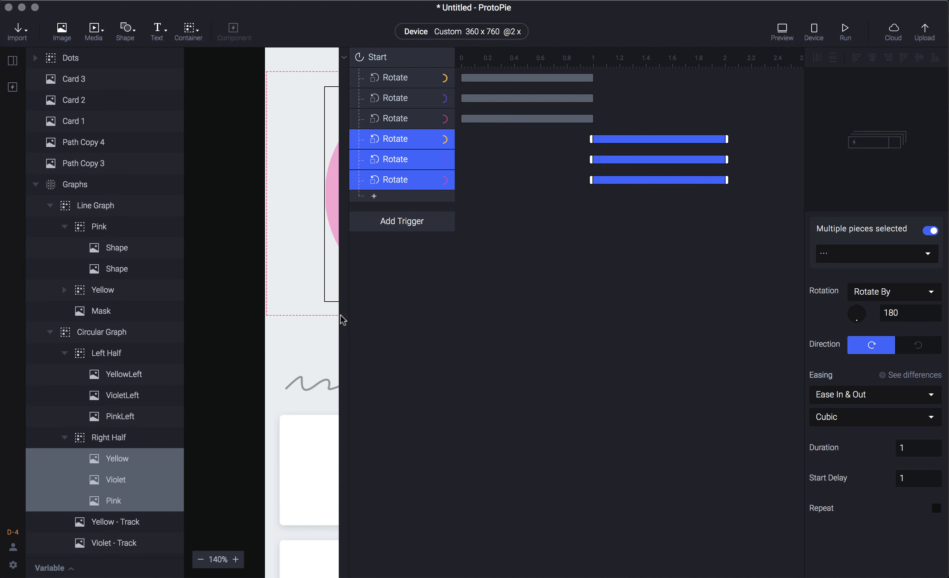
- Play the preview of Scene 2 to examine the timing of the delayed rotations
{"action": "left_click_drag", "start_coordinate": [342, 319], "coordinate": [513, 328]}
{"action": "key", "text": "super+p"}
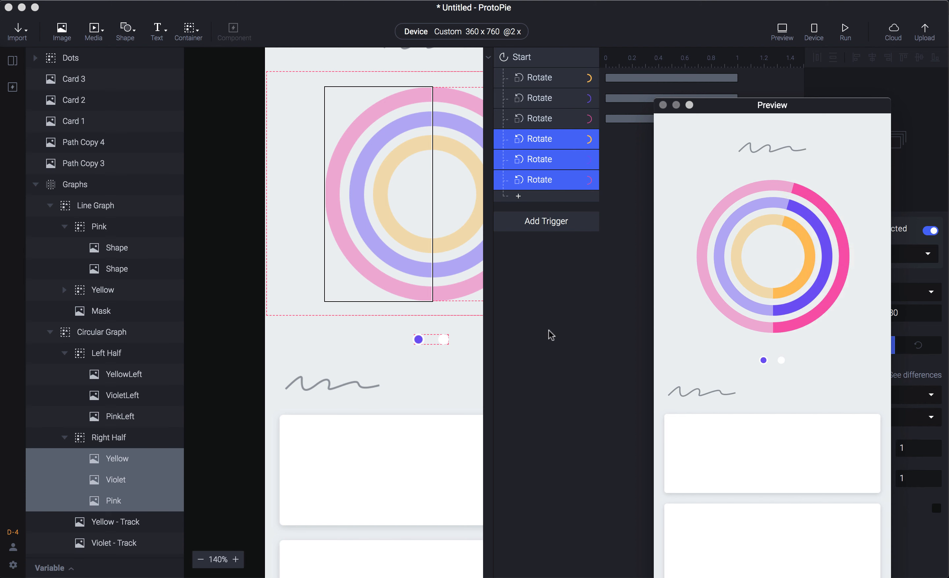
{"action": "key", "text": "super+w"}
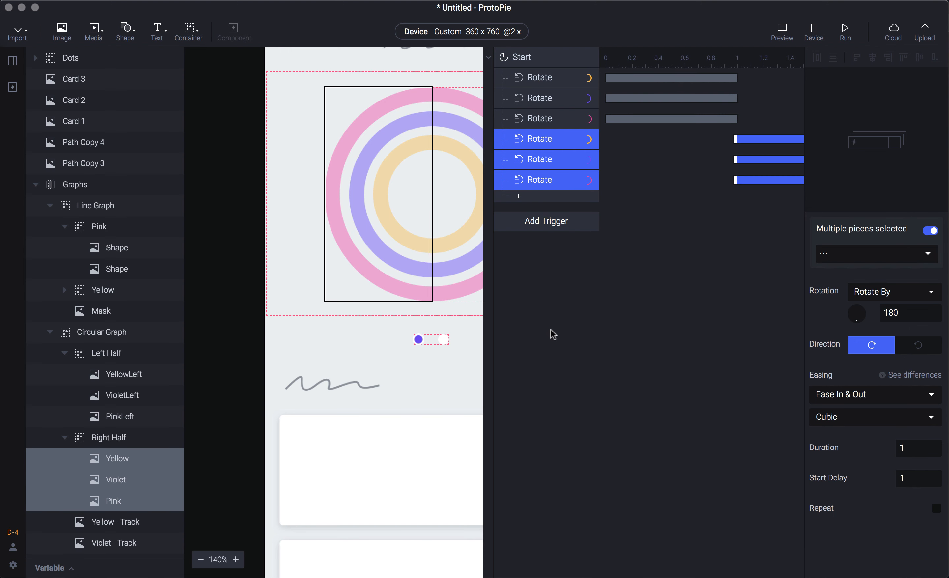
- Assign the fourth Rotate response to the YellowLeft half ring and the fifth to VioletLeft
{"action": "left_click", "coordinate": [555, 145]}
{"action": "left_click", "coordinate": [845, 250]}
{"action": "scroll", "coordinate": [859, 386], "scroll_direction": "down", "scroll_amount": 10}
{"action": "scroll", "coordinate": [837, 312], "scroll_direction": "up", "scroll_amount": 10}
{"action": "type", "text": "yell"}
{"action": "left_click", "coordinate": [829, 302]}
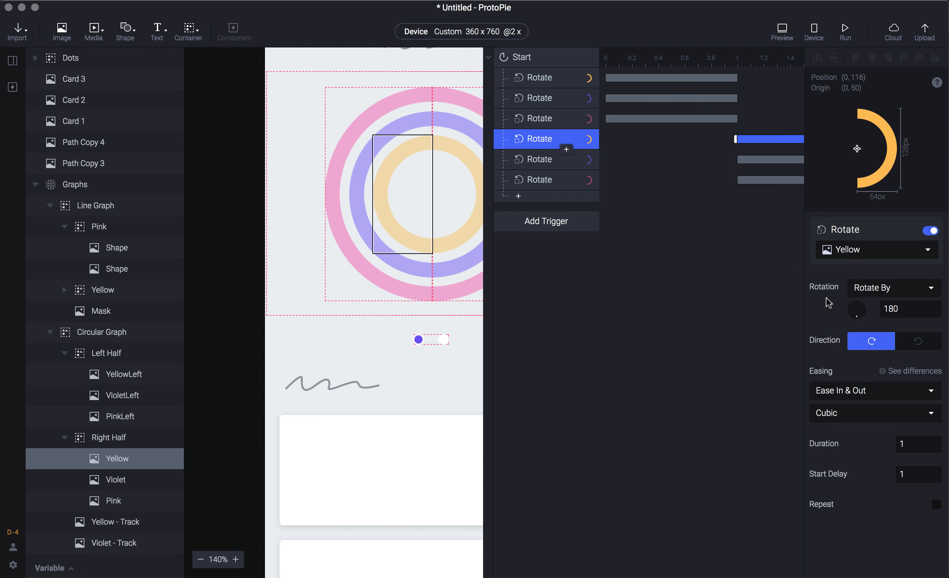
{"action": "left_click", "coordinate": [552, 163]}
{"action": "left_click", "coordinate": [887, 253]}
{"action": "type", "text": "vio"}
{"action": "key", "text": "Down"}
{"action": "key", "text": "Return"}
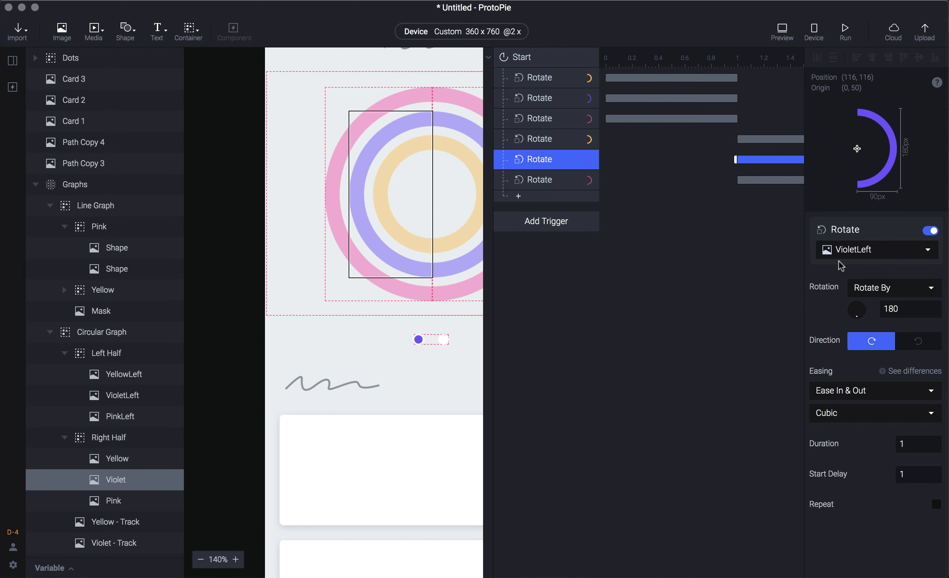
- Assign the sixth Rotate response to the PinkLeft half ring and preview the full ring animation
{"action": "left_click", "coordinate": [553, 179]}
{"action": "left_click", "coordinate": [877, 253]}
{"action": "type", "text": "pink"}
{"action": "key", "text": "Down"}
{"action": "key", "text": "Return"}
{"action": "key", "text": "super+p"}
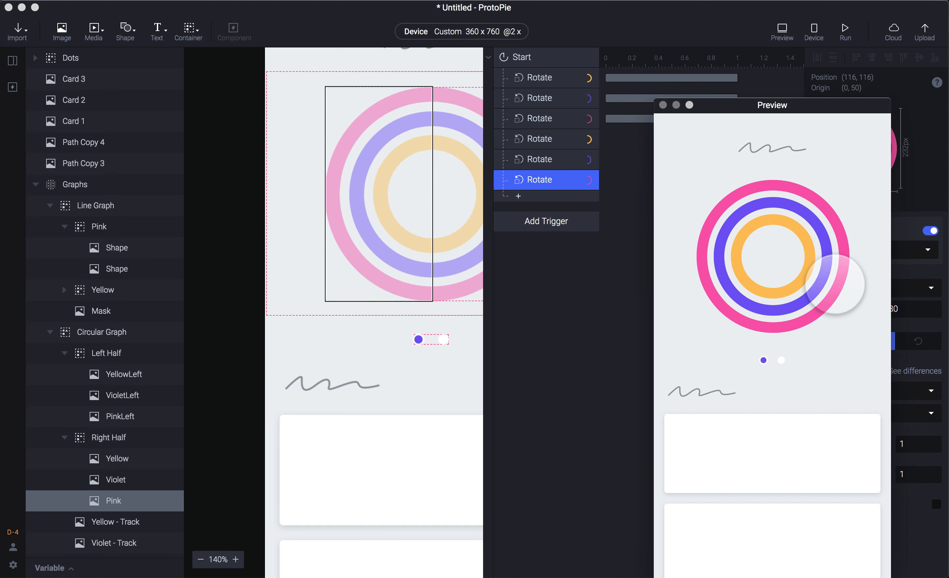
- Replay the preview of Scene 2 to examine how the halves of the rings join in timing
{"action": "left_click", "coordinate": [584, 305]}
{"action": "key", "text": "super+p"}
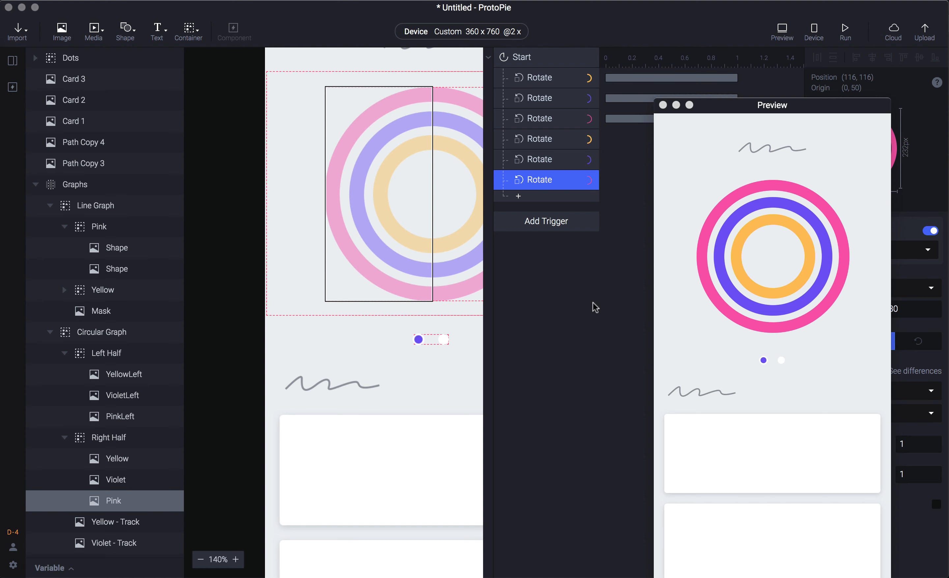
{"action": "left_click", "coordinate": [591, 293]}
- Set the easing of the first three Rotate responses to Ease In and preview the ring animation
{"action": "left_click", "coordinate": [549, 79]}
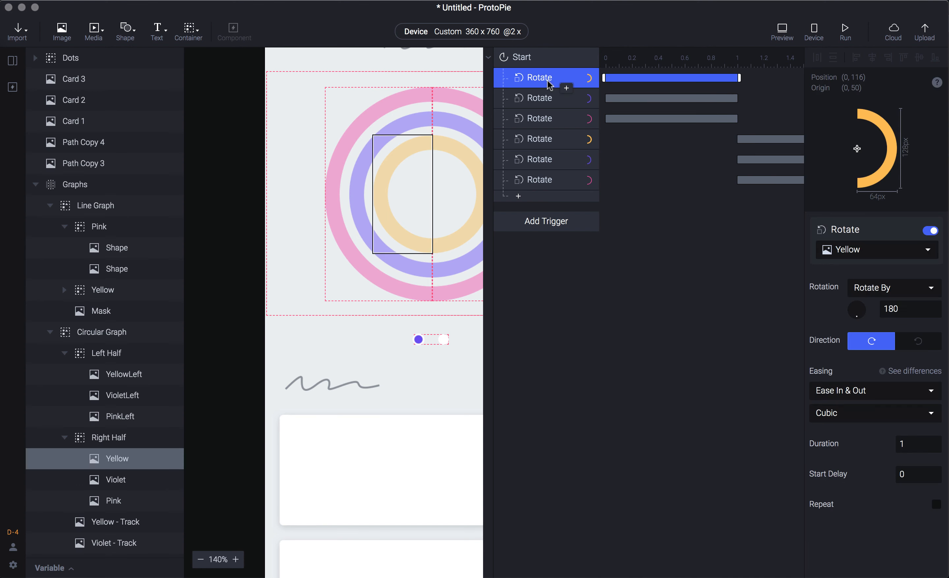
{"action": "left_click", "coordinate": [550, 121], "text": "shift"}
{"action": "left_click", "coordinate": [875, 395]}
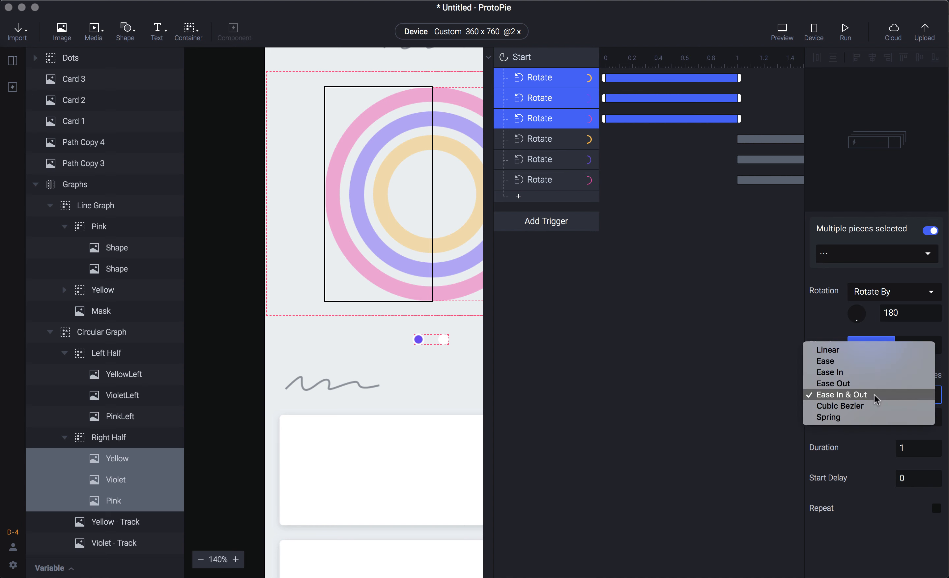
{"action": "left_click", "coordinate": [869, 372]}
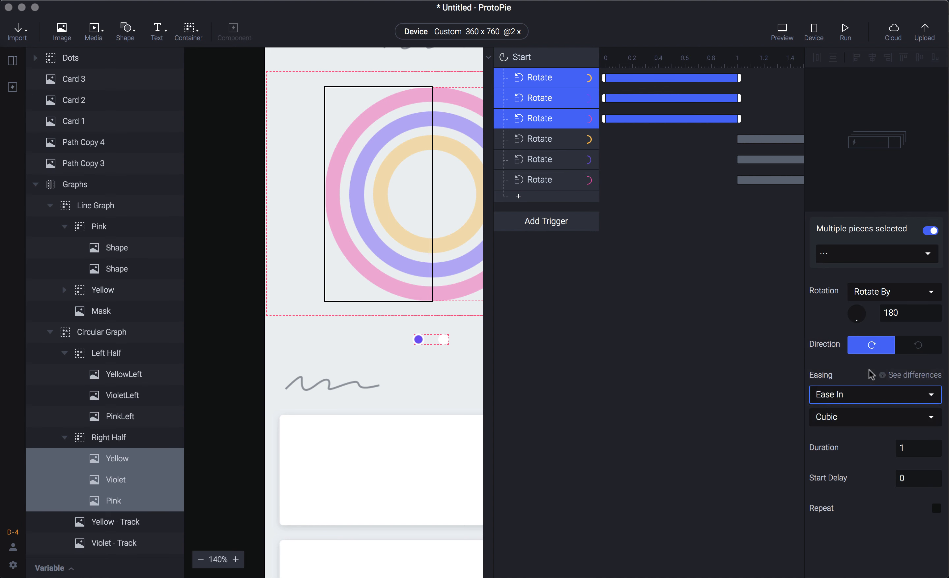
{"action": "key", "text": "super+p"}
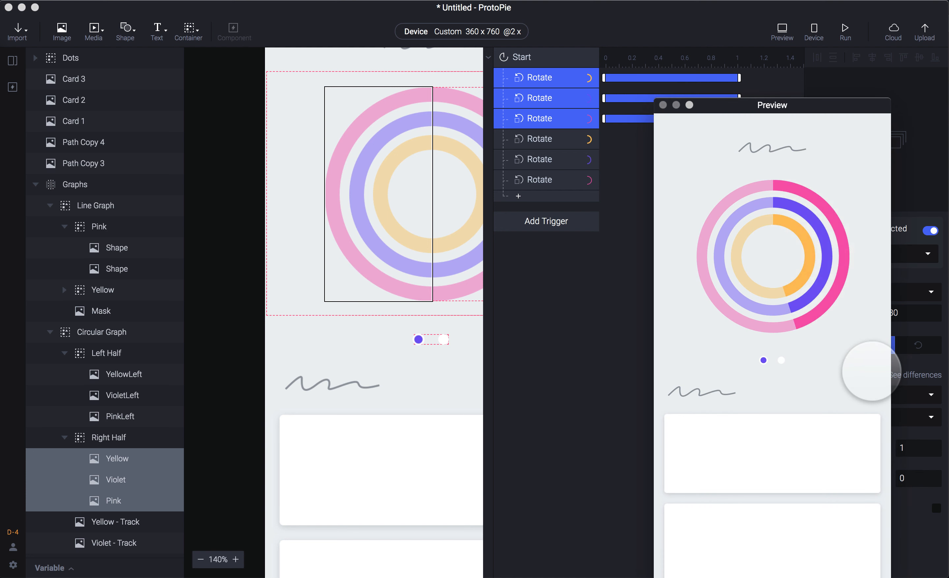
{"action": "left_click", "coordinate": [580, 329]}
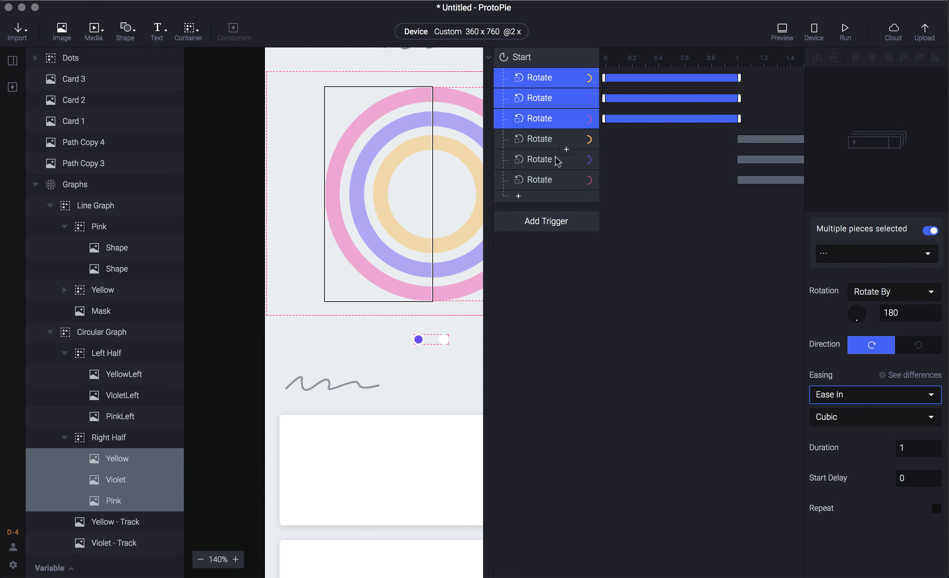
- Set the easing of the last three Rotate responses to Ease Out and preview the combined animation
{"action": "left_click", "coordinate": [537, 145]}
{"action": "left_click", "coordinate": [539, 180], "text": "shift"}
{"action": "left_click", "coordinate": [874, 395]}
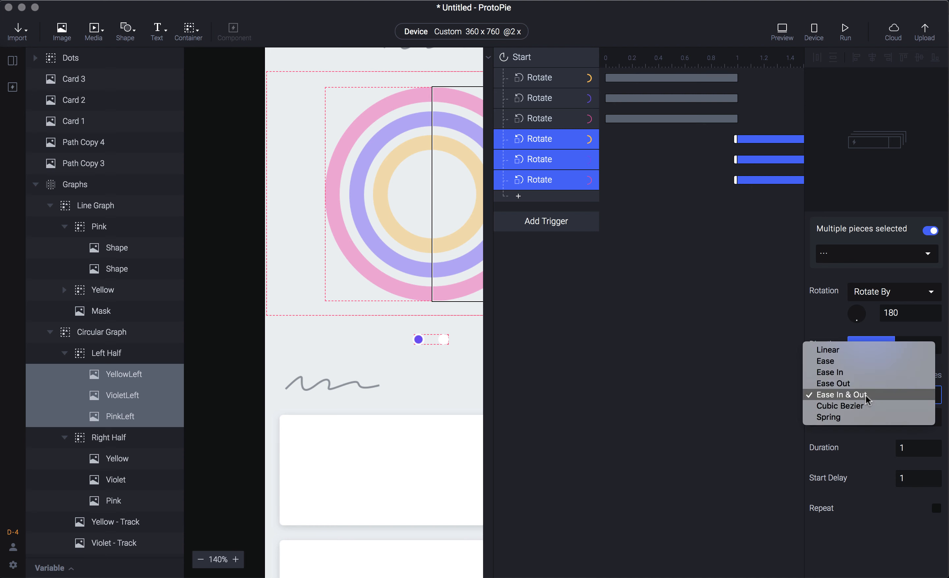
{"action": "left_click", "coordinate": [867, 386]}
{"action": "key", "text": "super+p"}
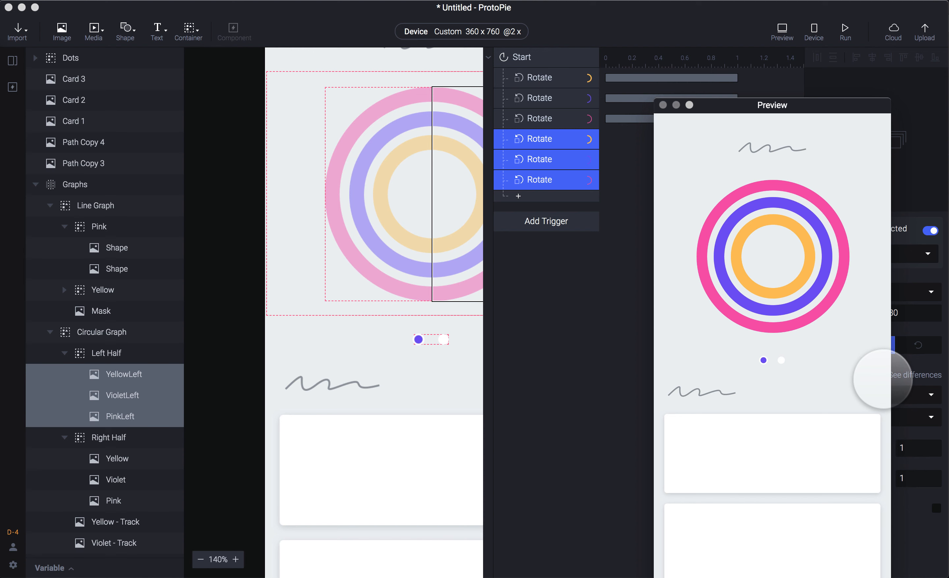
{"action": "left_click", "coordinate": [562, 332]}
{"action": "left_click", "coordinate": [547, 141]}
{"action": "left_click", "coordinate": [546, 178], "text": "shift"}
{"action": "left_click", "coordinate": [902, 319]}
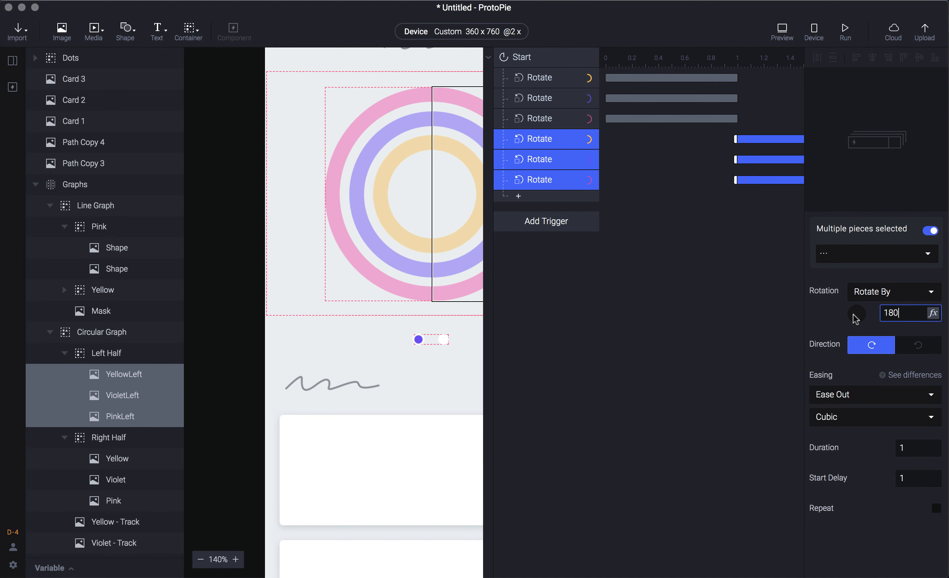
{"action": "left_click", "coordinate": [658, 331]}
- Set the Rotate By angle of the YellowLeft response to 140 and of the VioletLeft response to 126
{"action": "left_click", "coordinate": [530, 144]}
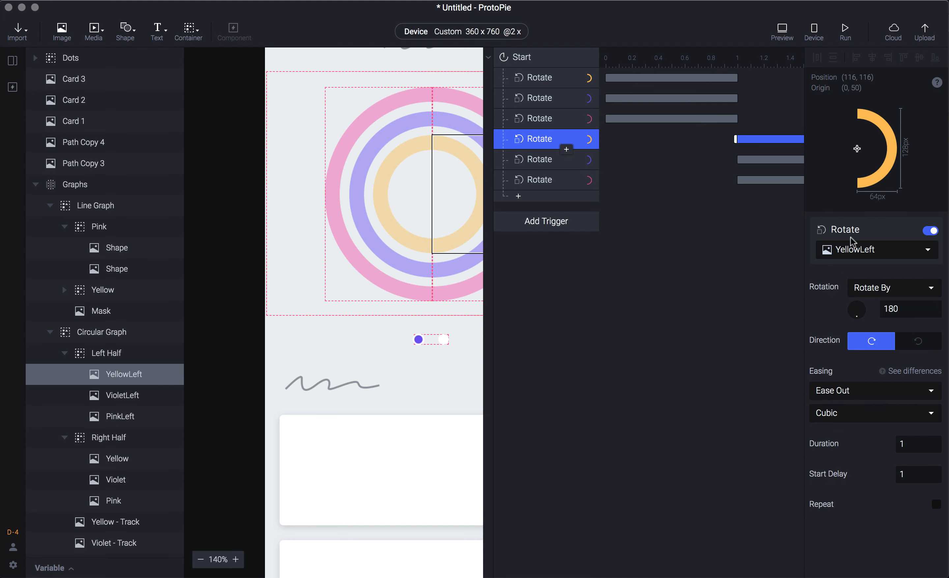
{"action": "left_click", "coordinate": [902, 310]}
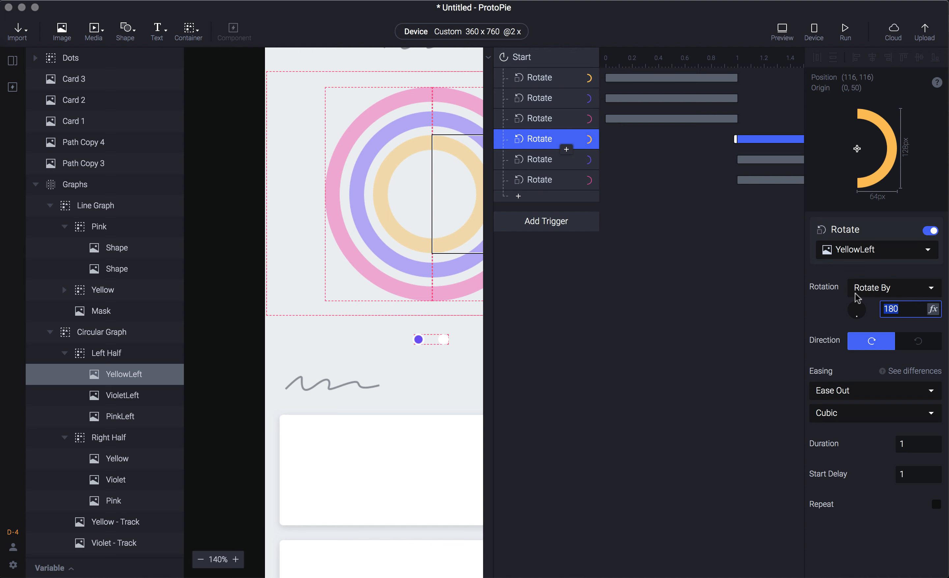
{"action": "type", "text": "140"}
{"action": "key", "text": "Return"}
{"action": "left_click", "coordinate": [556, 169]}
{"action": "left_click", "coordinate": [895, 309]}
{"action": "type", "text": "126"}
{"action": "key", "text": "Return"}
- Set the Rotate By angle of the PinkLeft response to 138
{"action": "left_click", "coordinate": [567, 188]}
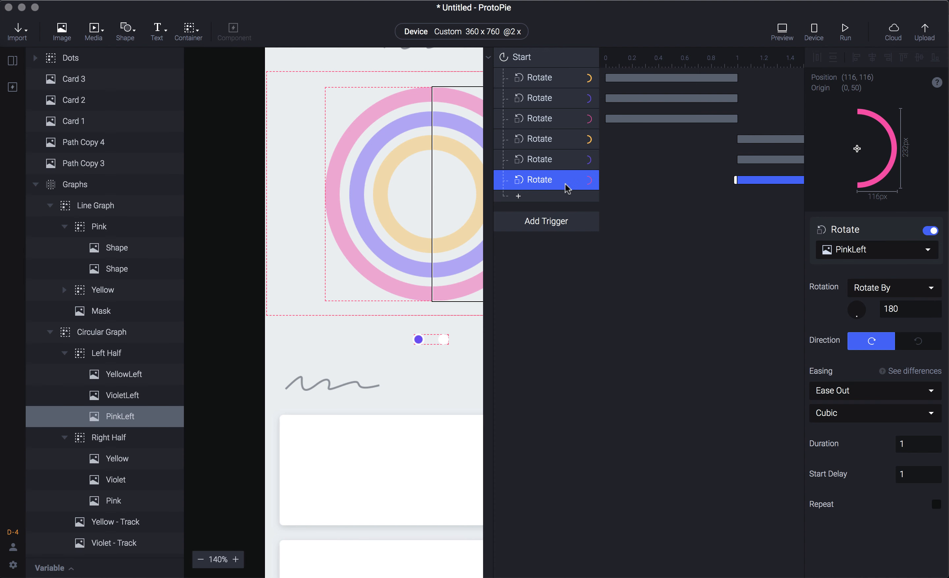
{"action": "left_click", "coordinate": [911, 313]}
{"action": "type", "text": "13"}
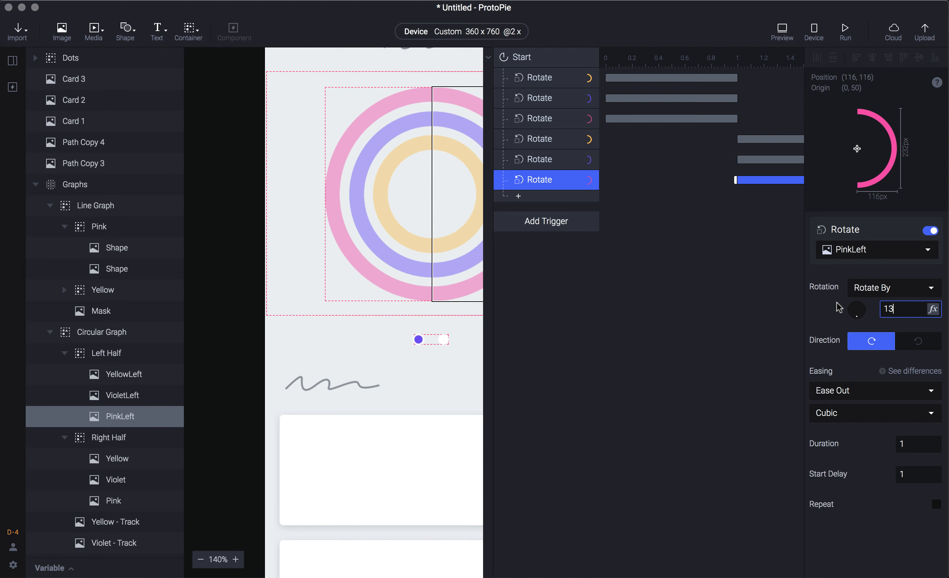
{"action": "key", "text": "Return"}
- Preview the partially filled rings and swipe to the line graph page to examine it
{"action": "key", "text": "super+p"}
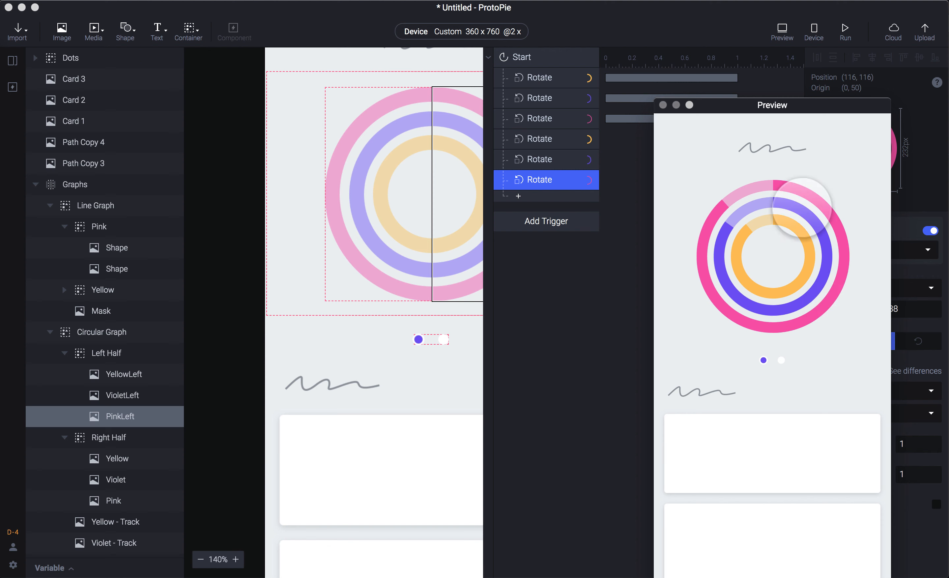
{"action": "left_click_drag", "start_coordinate": [825, 284], "coordinate": [730, 271]}
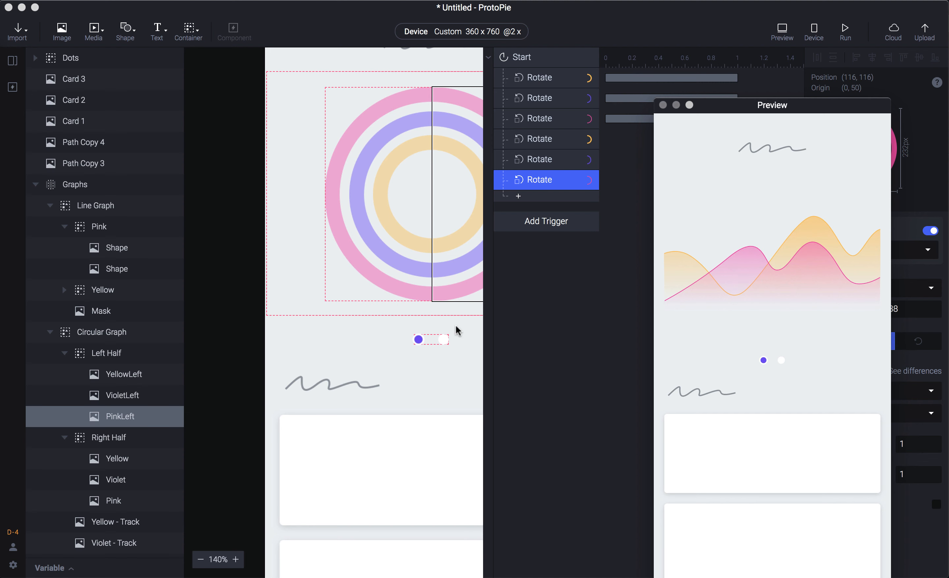
{"action": "mouse_move", "coordinate": [716, 295]}
{"action": "left_mouse_down"}
{"action": "mouse_move", "coordinate": [829, 276]}
{"action": "mouse_move", "coordinate": [717, 287]}
{"action": "left_mouse_up"}
{"action": "left_click", "coordinate": [404, 347]}
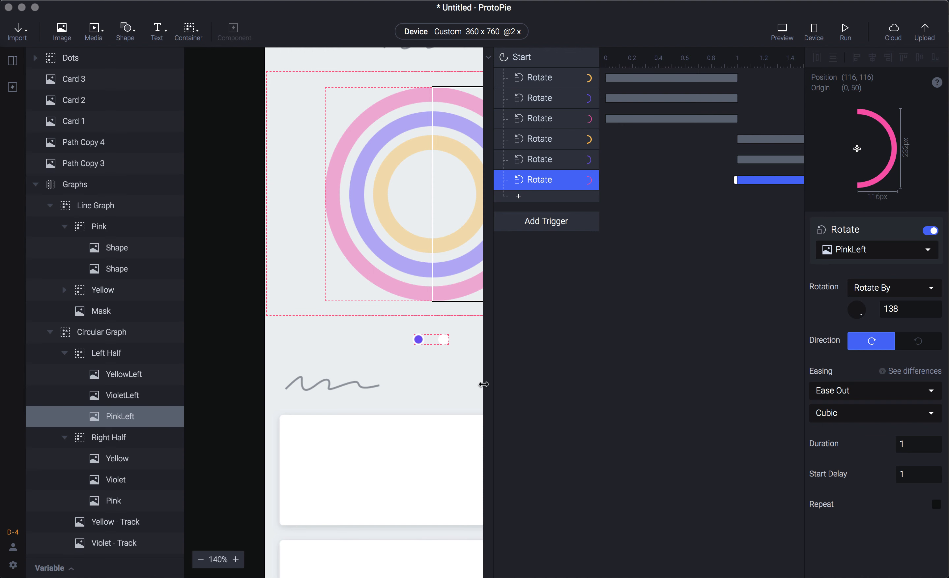
- Enlarge the canvas area and inspect the line graph page and its Yellow group
{"action": "left_click_drag", "start_coordinate": [484, 385], "coordinate": [679, 388]}
{"action": "left_click", "coordinate": [586, 390]}
{"action": "scroll", "coordinate": [623, 351], "scroll_direction": "up", "scroll_amount": 3}
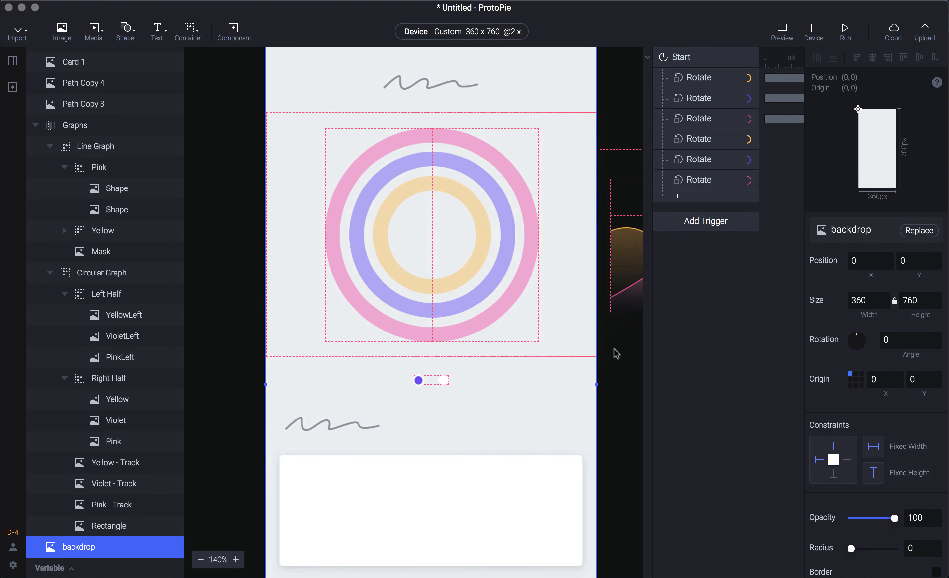
{"action": "scroll", "coordinate": [614, 409], "scroll_direction": "right", "scroll_amount": 10}
{"action": "left_click", "coordinate": [506, 350]}
{"action": "left_click", "coordinate": [388, 167]}
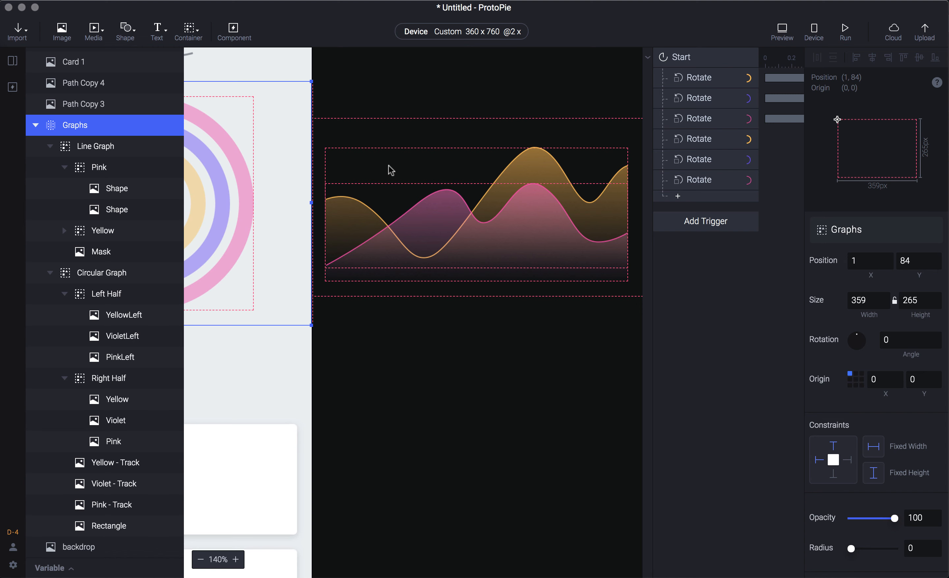
{"action": "left_click", "coordinate": [388, 152], "text": "super"}
{"action": "left_click", "coordinate": [109, 238]}
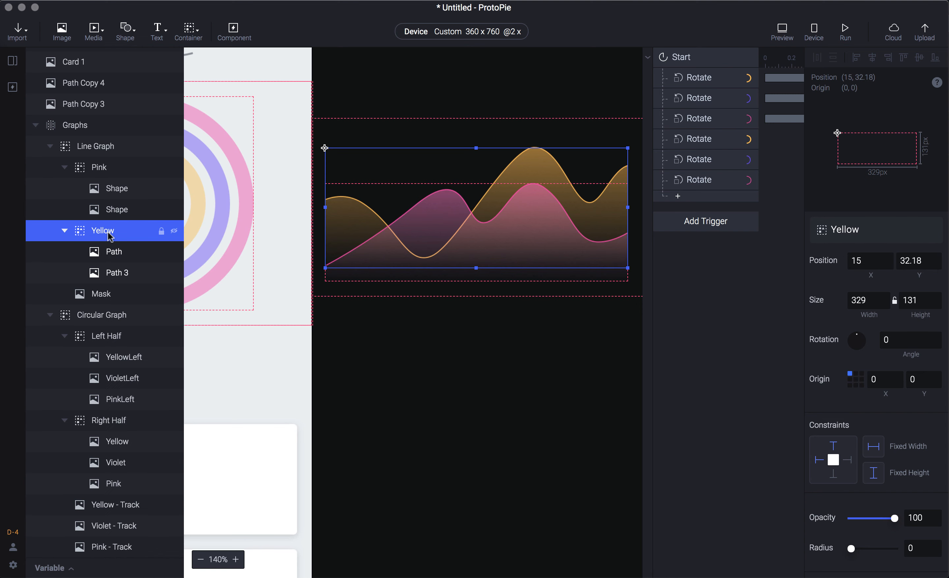
- Examine the properties of the line graph's Pink and Yellow groups, leaving the Yellow group selected
{"action": "left_click", "coordinate": [116, 171]}
{"action": "left_click", "coordinate": [119, 236]}
{"action": "left_click", "coordinate": [126, 173]}
{"action": "left_click", "coordinate": [131, 231], "text": "shift"}
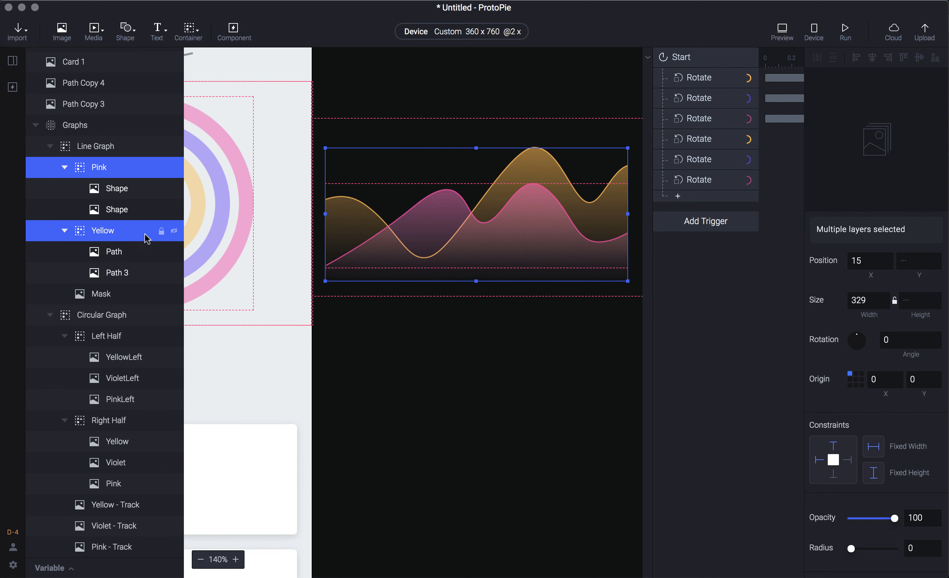
{"action": "scroll", "coordinate": [899, 544], "scroll_direction": "down", "scroll_amount": 5}
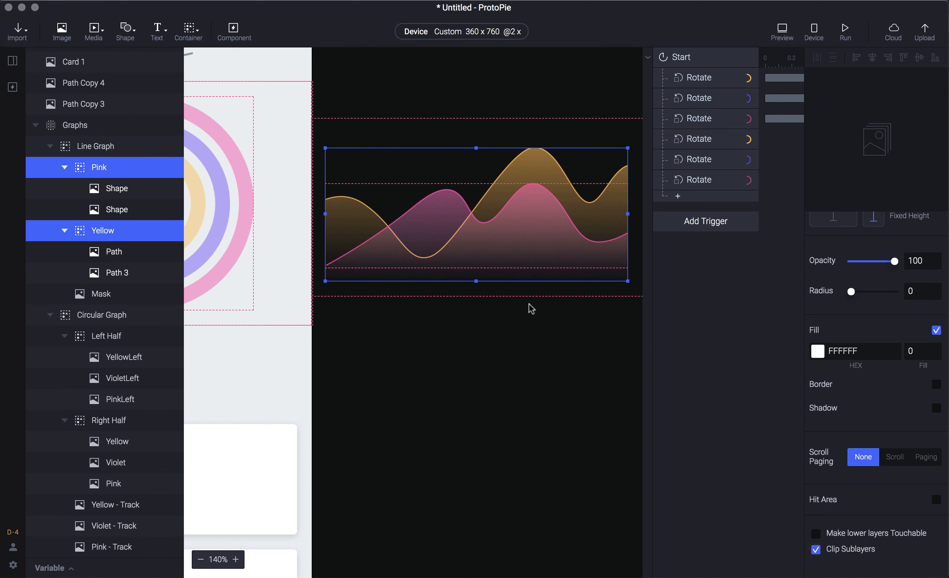
{"action": "left_click", "coordinate": [539, 411]}
{"action": "left_click", "coordinate": [113, 236]}
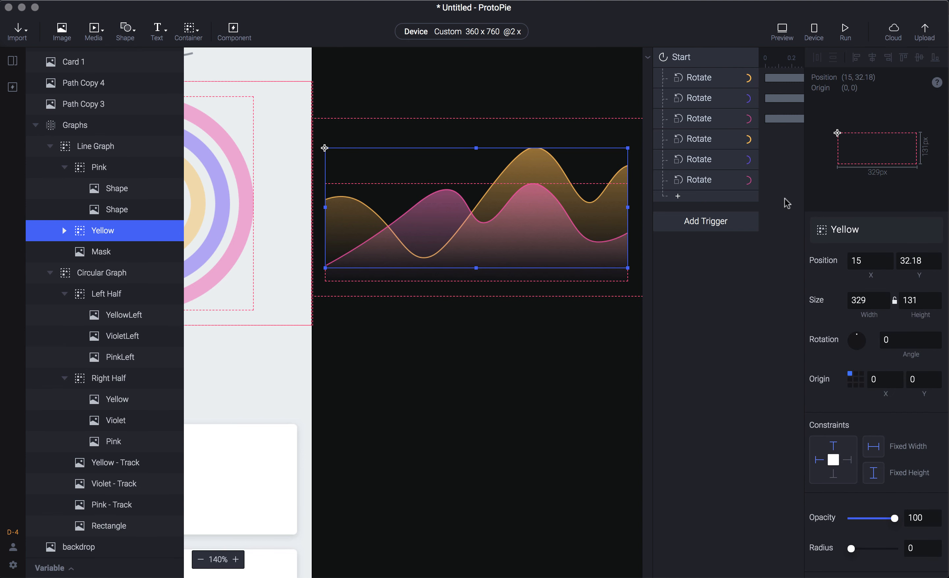
{"action": "left_click", "coordinate": [713, 230]}
{"action": "left_click", "coordinate": [715, 214]}
{"action": "left_click", "coordinate": [691, 225]}
{"action": "left_click", "coordinate": [701, 221]}
{"action": "left_click", "coordinate": [701, 224]}
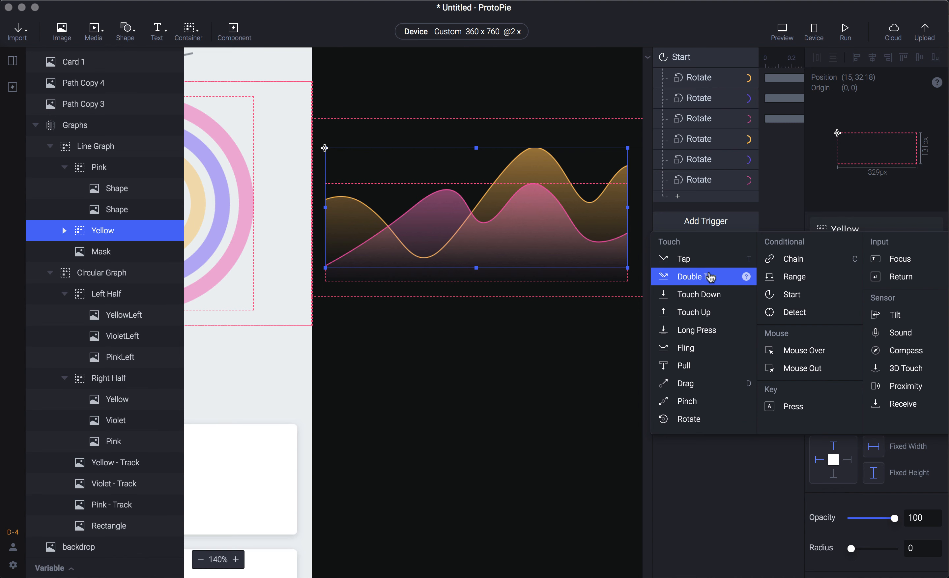
{"action": "left_click", "coordinate": [708, 516]}
- Add a Scale response for the line graph's Yellow group to the Start trigger, scaling to width 0
{"action": "left_click", "coordinate": [716, 196]}
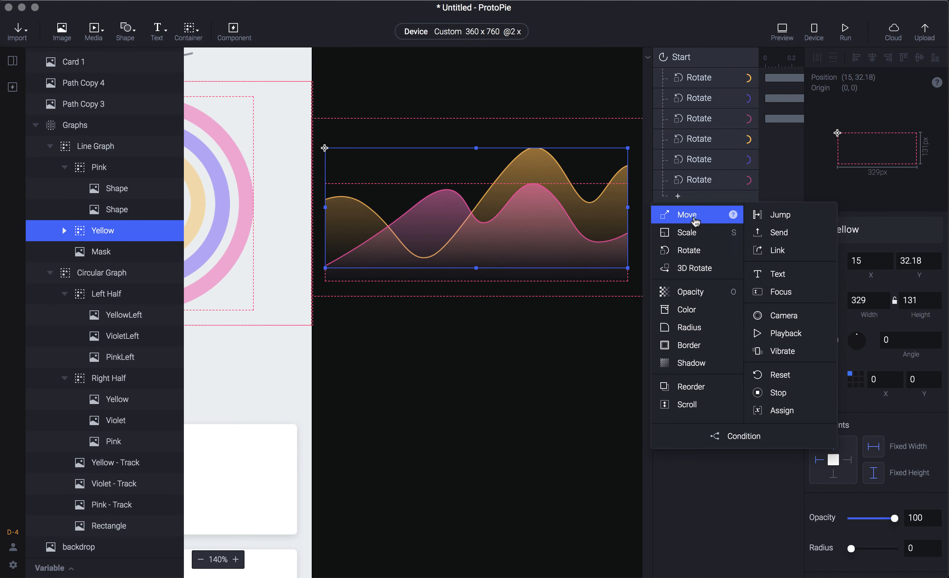
{"action": "left_click", "coordinate": [691, 233]}
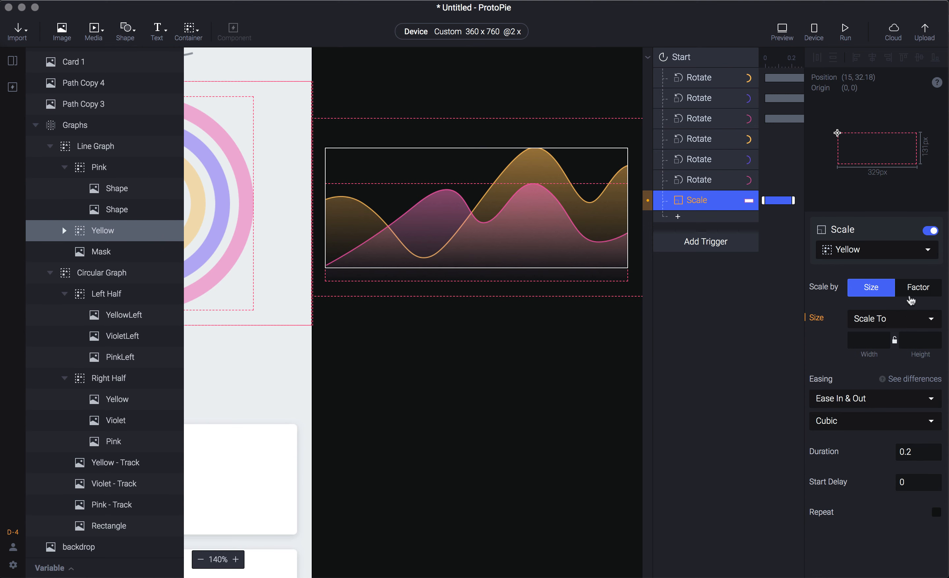
{"action": "left_click", "coordinate": [883, 321]}
{"action": "left_click", "coordinate": [883, 320]}
{"action": "left_click", "coordinate": [858, 334]}
{"action": "type", "text": "0"}
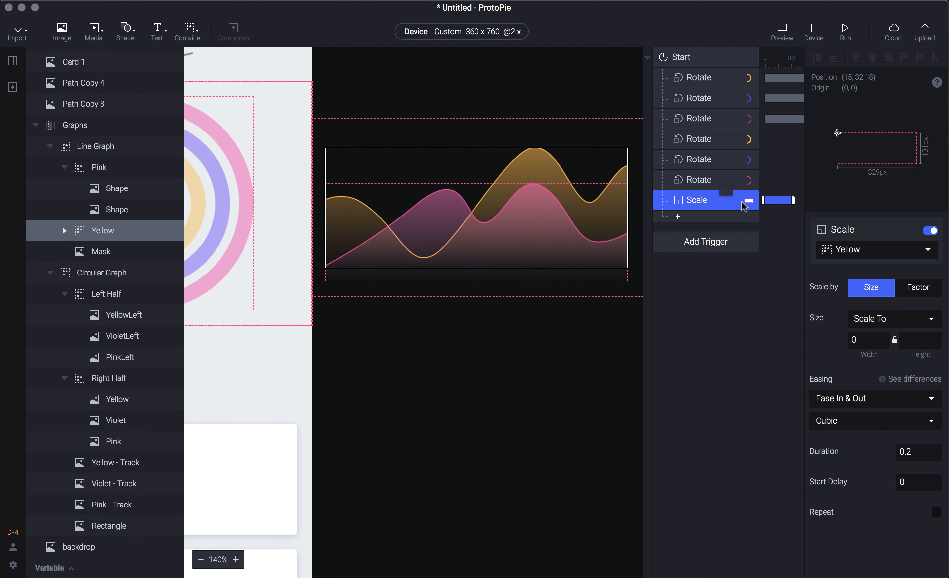
- Duplicate the Scale response, assign the copy to the line graph's Pink group, and preview Scene 2
{"action": "key", "text": "super+d"}
{"action": "left_click", "coordinate": [858, 251]}
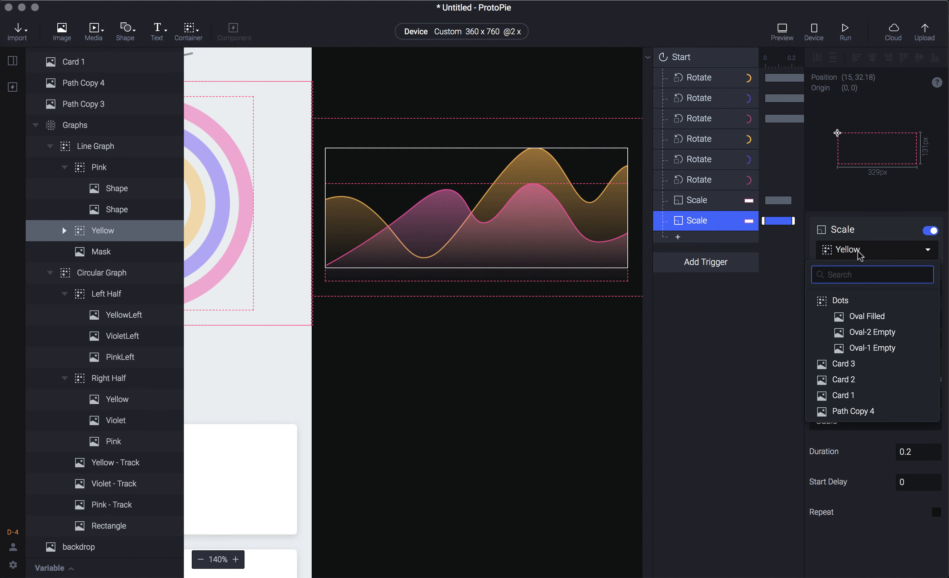
{"action": "type", "text": "p"}
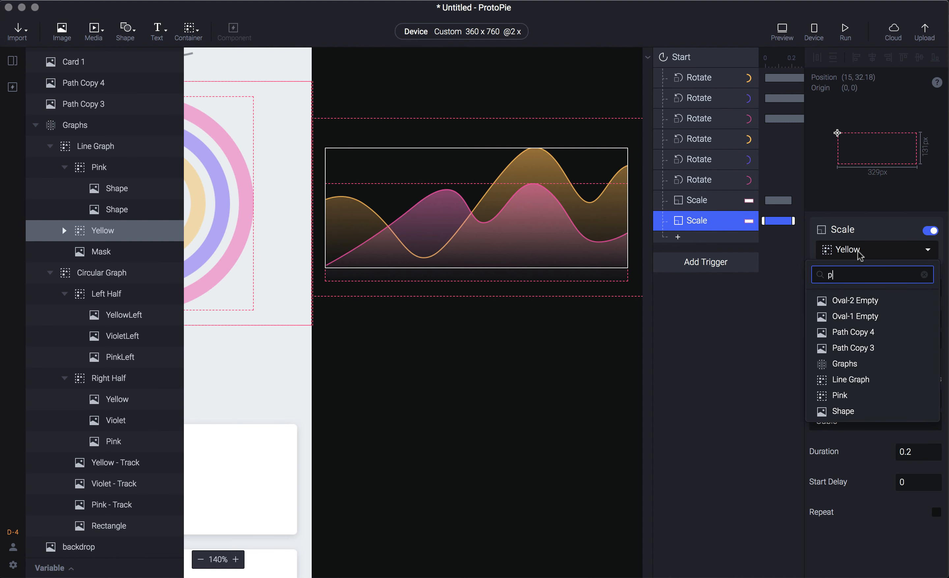
{"action": "type", "text": "ink"}
{"action": "left_click", "coordinate": [859, 301]}
{"action": "left_click", "coordinate": [857, 342]}
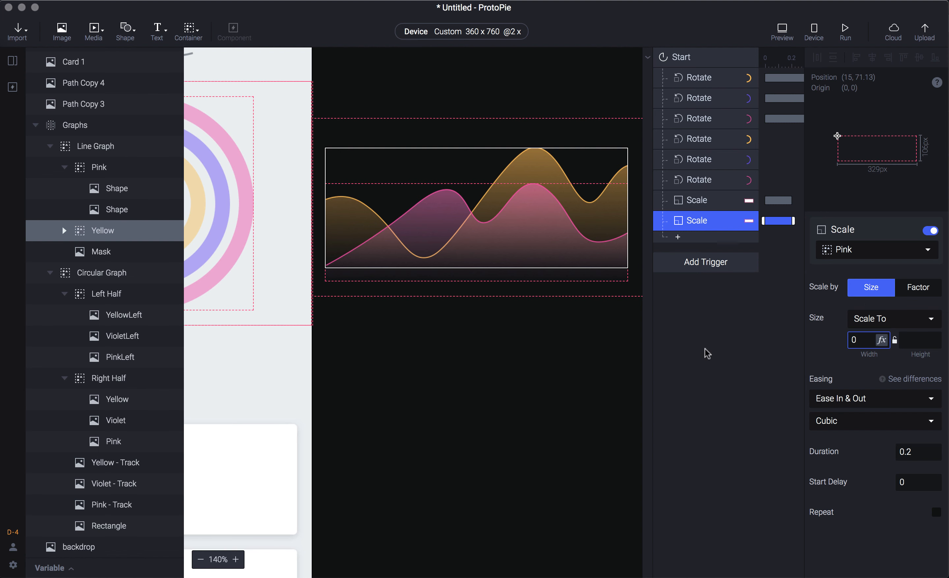
{"action": "left_click", "coordinate": [612, 331]}
{"action": "key", "text": "super+p"}
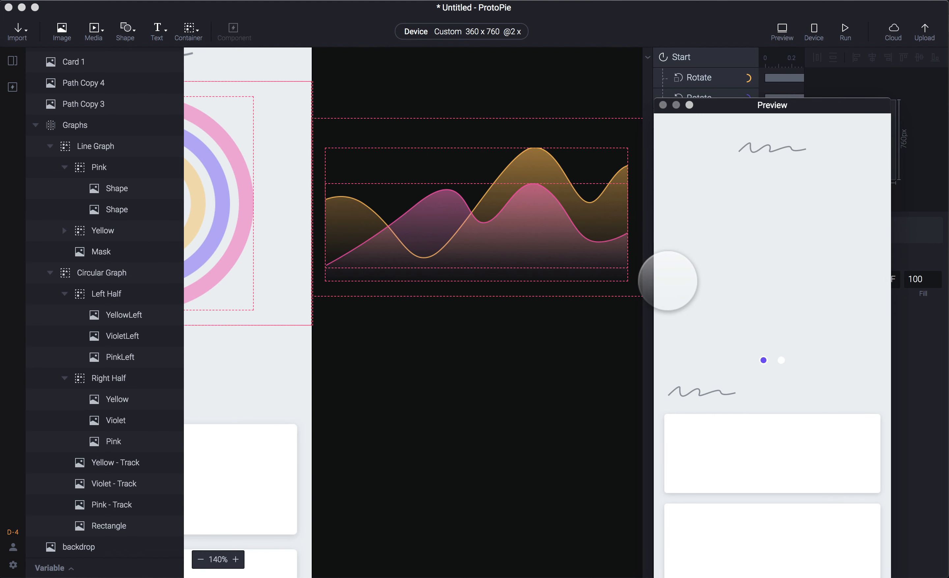
{"action": "key", "text": "super+w"}
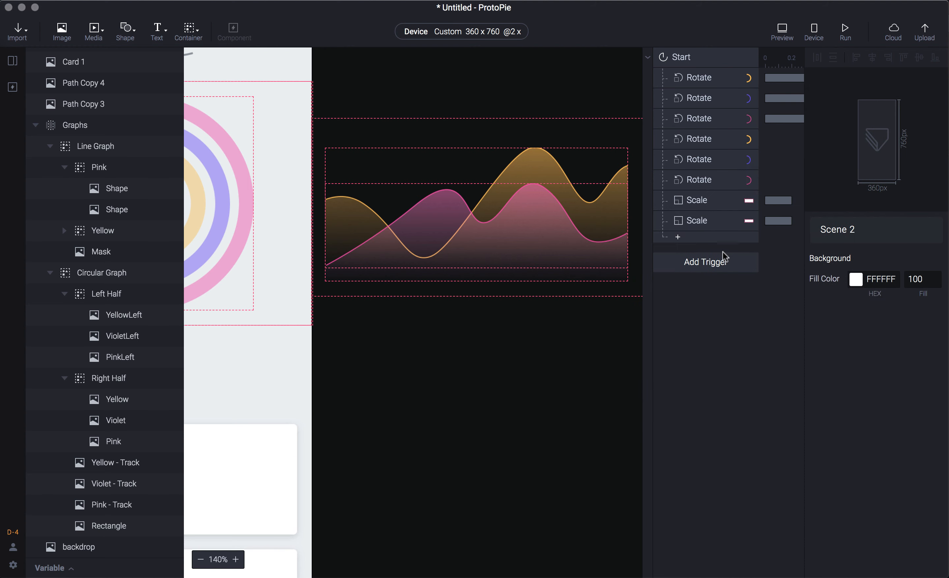
- Duplicate both Scale responses, give the copies a start delay of 0.35 seconds, and widen the timeline
{"action": "left_click", "coordinate": [697, 201]}
{"action": "left_click", "coordinate": [700, 221], "text": "shift"}
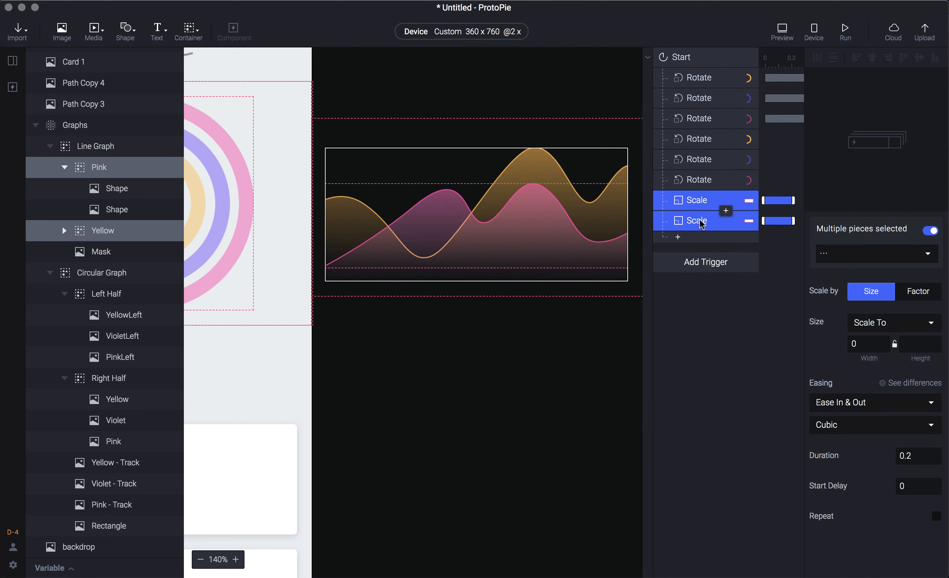
{"action": "key", "text": "super+d"}
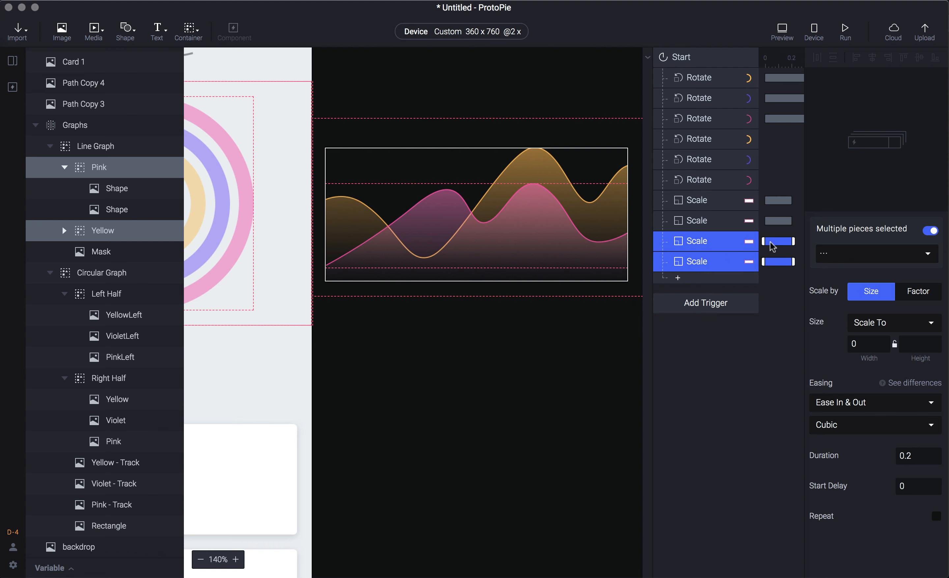
{"action": "mouse_move", "coordinate": [776, 245]}
{"action": "left_mouse_down"}
{"action": "mouse_move", "coordinate": [808, 244]}
{"action": "mouse_move", "coordinate": [777, 243]}
{"action": "left_mouse_up"}
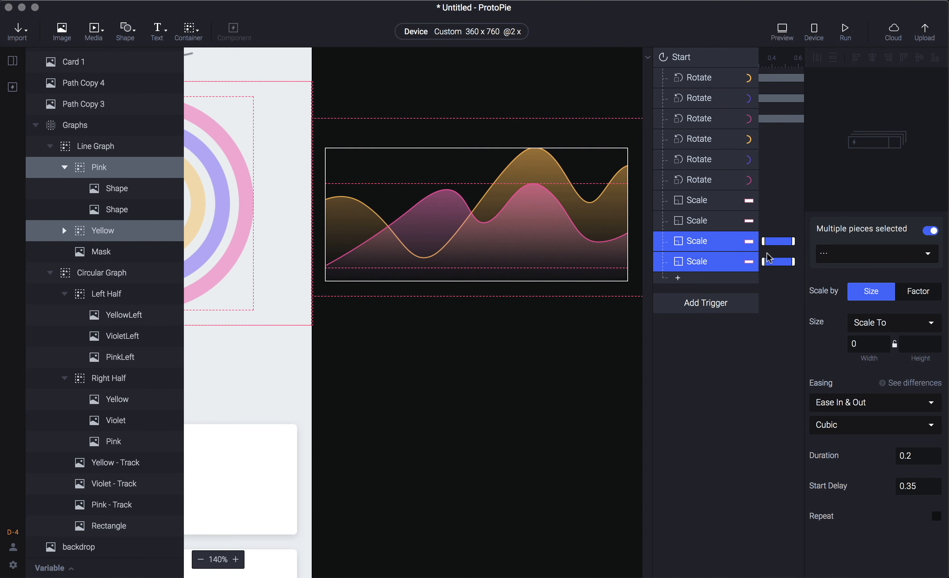
{"action": "left_click_drag", "start_coordinate": [644, 364], "coordinate": [470, 371]}
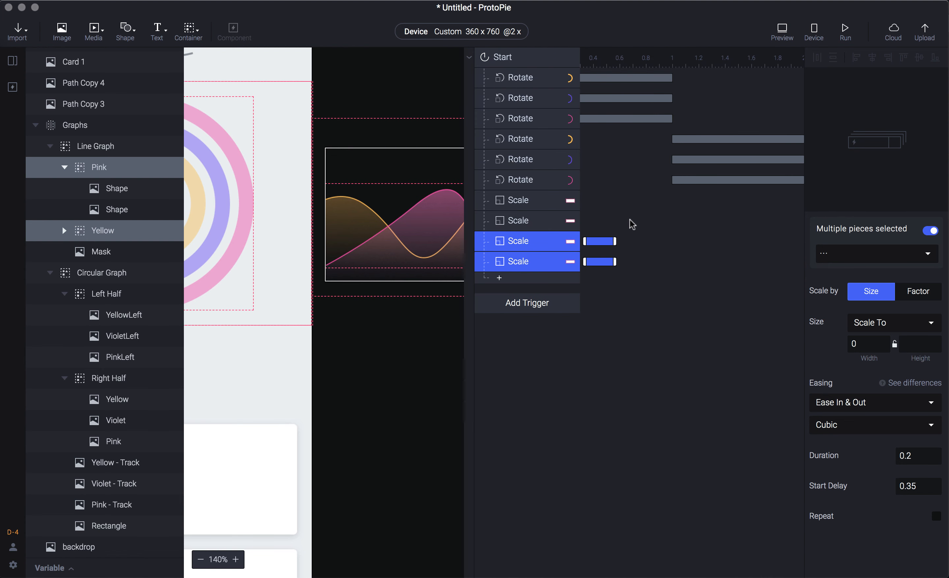
- Shift the two duplicated Scale responses to a 0.74-second start delay, set their duration to 1 second, and preview Scene 2
{"action": "left_click_drag", "start_coordinate": [610, 246], "coordinate": [662, 246]}
{"action": "left_click", "coordinate": [913, 454]}
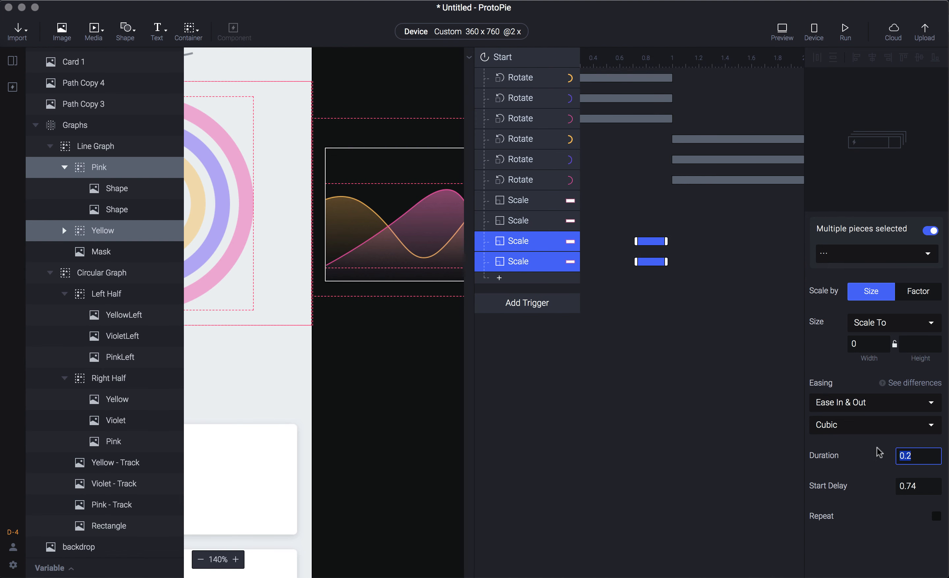
{"action": "type", "text": "1"}
{"action": "key", "text": "Return"}
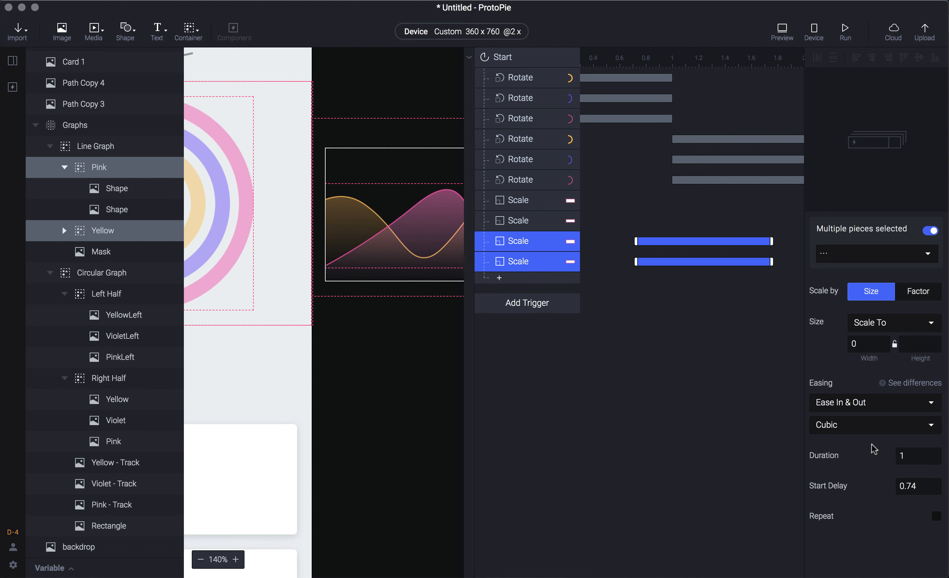
{"action": "left_click", "coordinate": [727, 363]}
{"action": "key", "text": "super+p"}
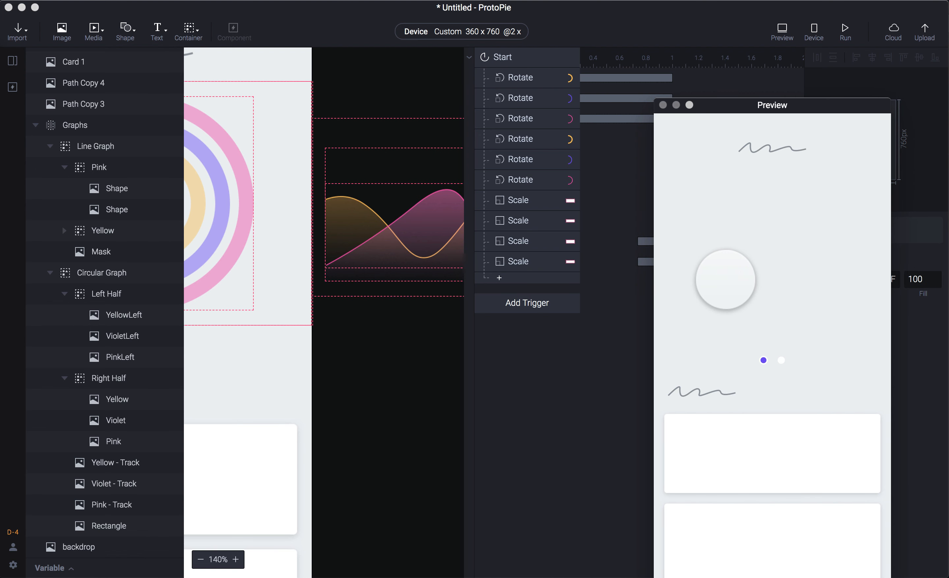
{"action": "key", "text": "super+w"}
- Set the start delay of the two duplicated Scale responses to 1 second and preview Scene 2
{"action": "left_click", "coordinate": [545, 243]}
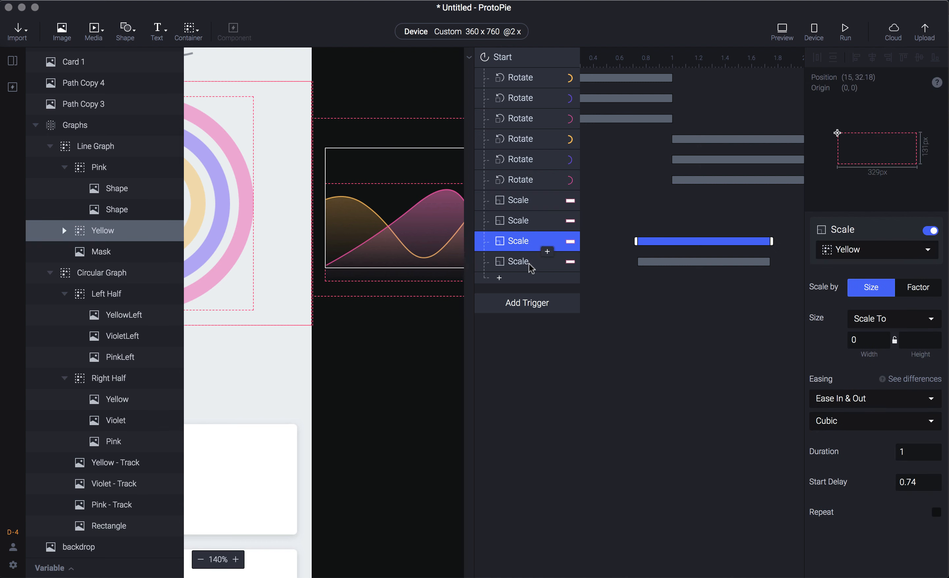
{"action": "left_click", "coordinate": [533, 261], "text": "shift"}
{"action": "left_click", "coordinate": [920, 487]}
{"action": "type", "text": "1"}
{"action": "key", "text": "Return"}
{"action": "key", "text": "super+p"}
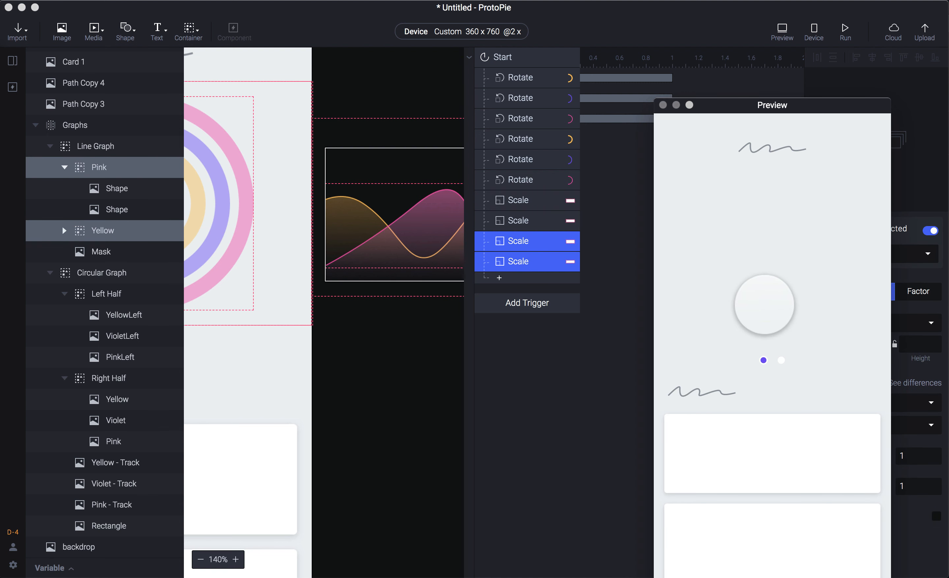
{"action": "key", "text": "super+w"}
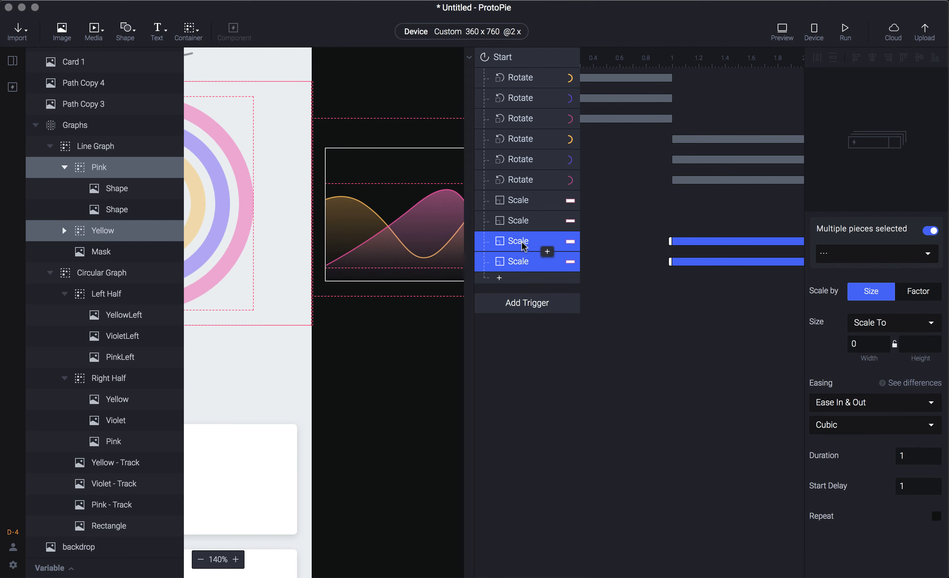
- Check the line graph's Pink group size and set the Yellow group's delayed Scale response to width 329
{"action": "left_click", "coordinate": [852, 342]}
{"action": "left_click", "coordinate": [426, 393]}
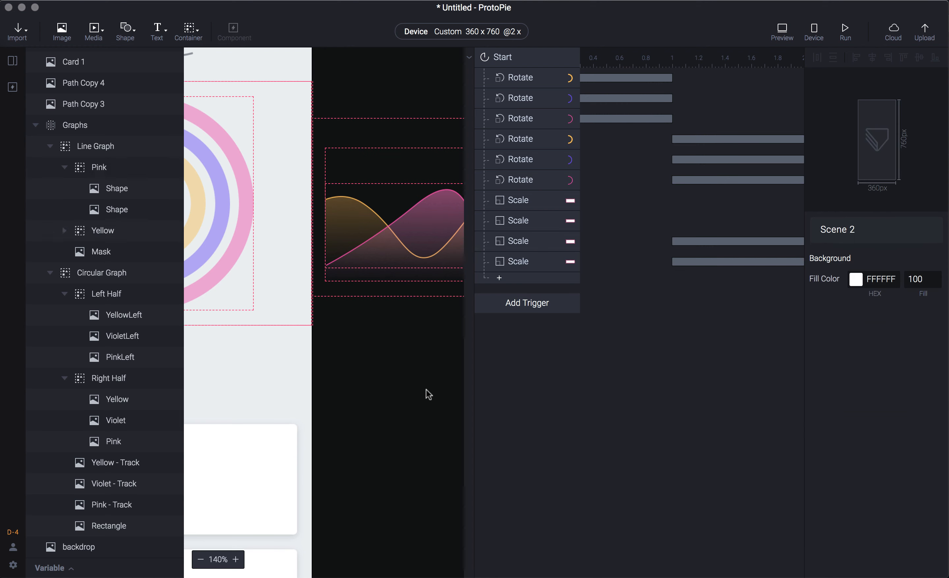
{"action": "left_click", "coordinate": [104, 169]}
{"action": "left_click", "coordinate": [425, 378]}
{"action": "left_click", "coordinate": [545, 239]}
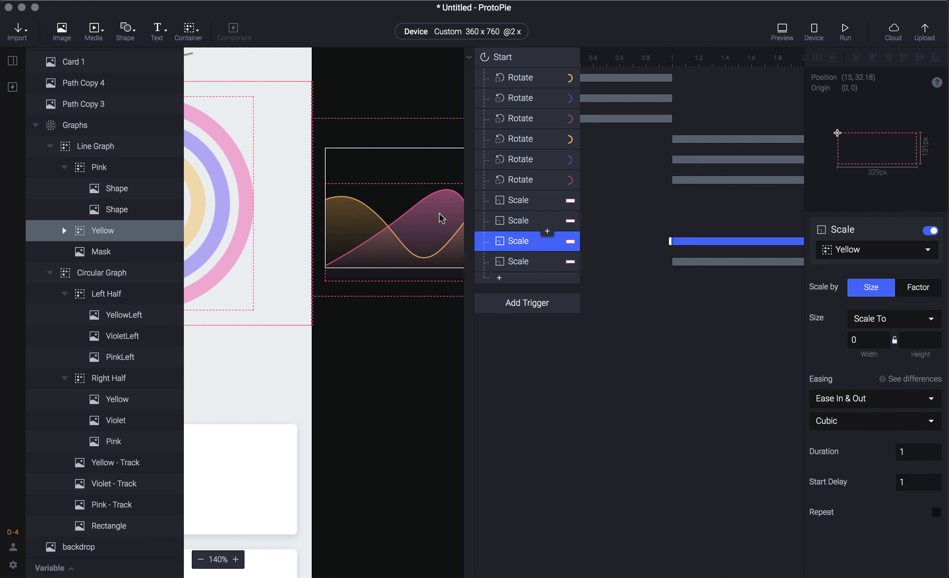
{"action": "left_click", "coordinate": [103, 169]}
{"action": "double_click", "coordinate": [873, 303]}
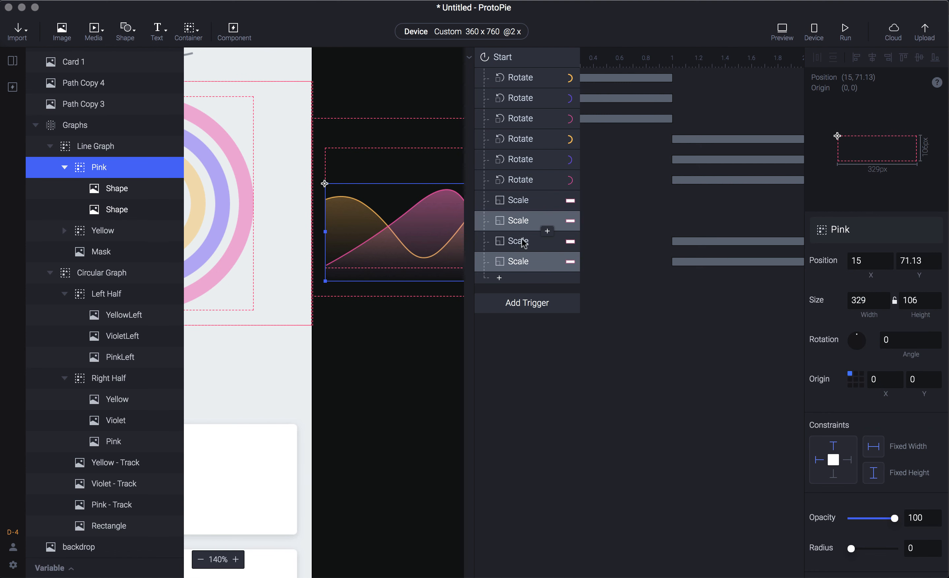
{"action": "left_click", "coordinate": [544, 240]}
{"action": "left_click", "coordinate": [863, 338]}
{"action": "type", "text": "329"}
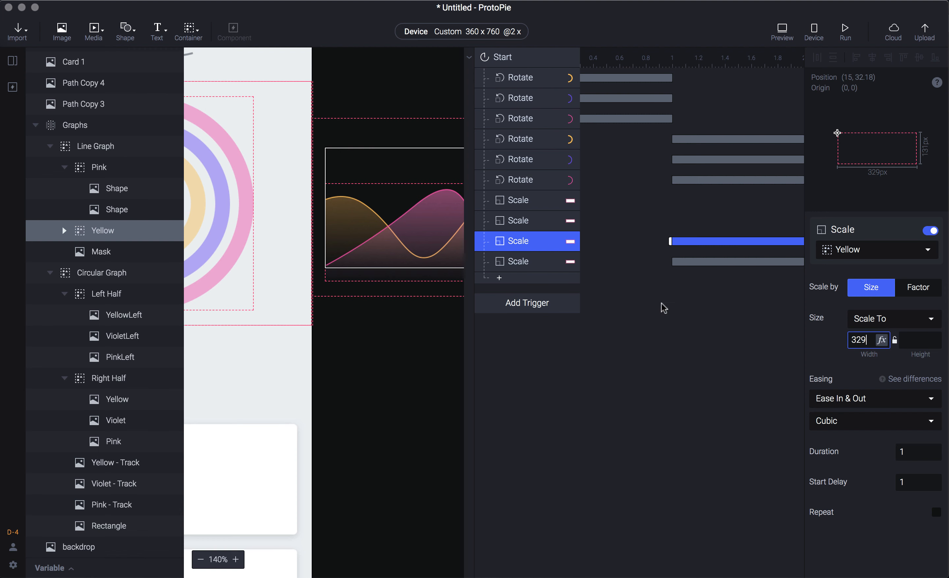
- Compare the line graph's Pink and Yellow group sizes and set the Pink group's delayed Scale response to width 329
{"action": "left_click", "coordinate": [527, 267]}
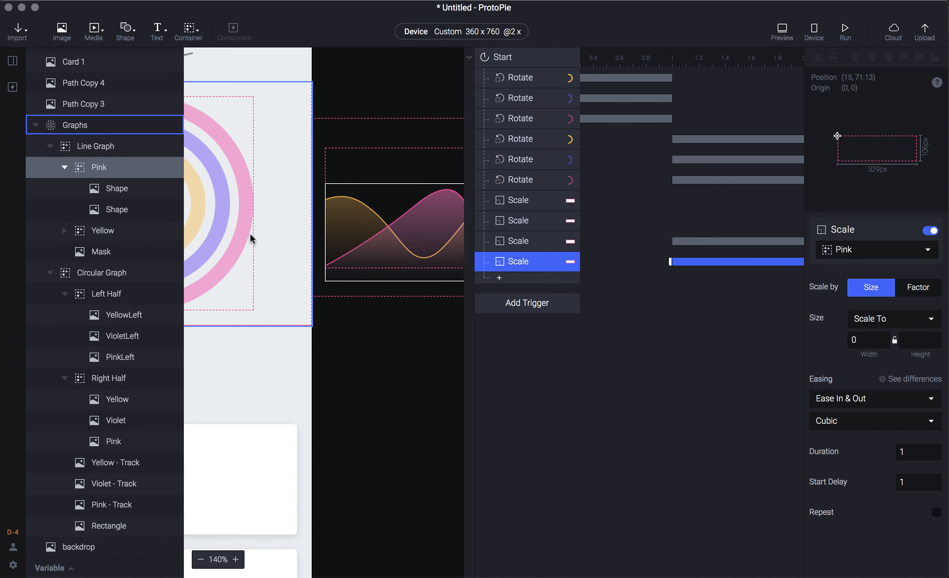
{"action": "left_click", "coordinate": [105, 168]}
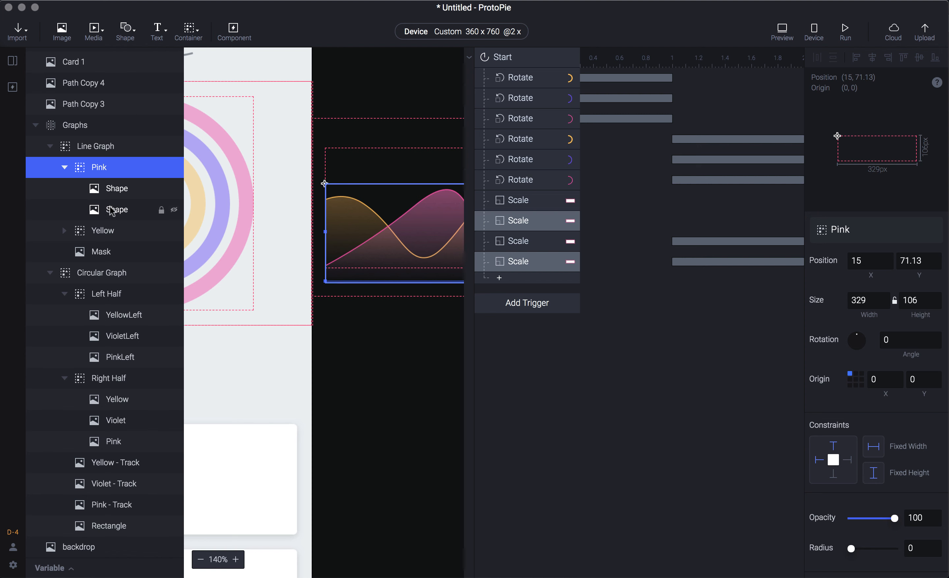
{"action": "left_click", "coordinate": [114, 232]}
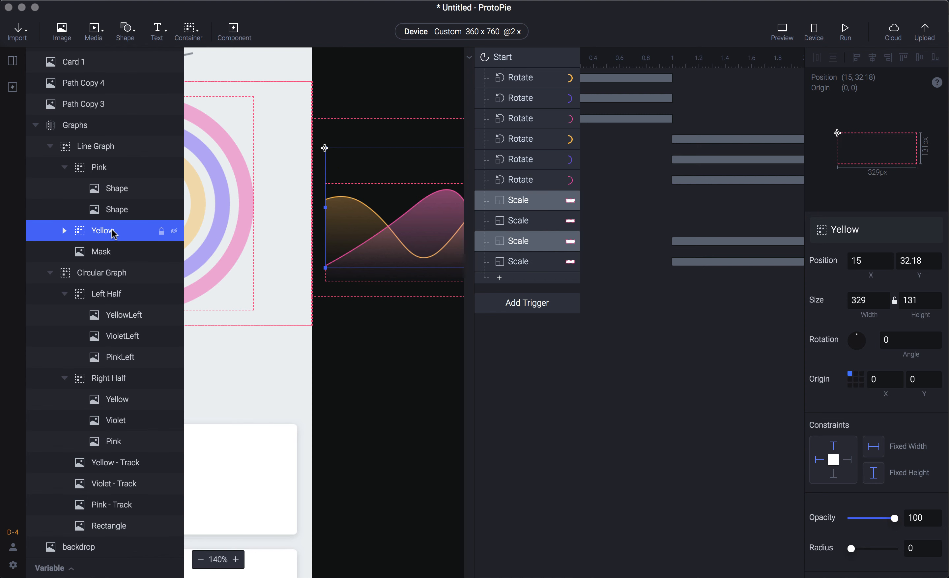
{"action": "left_click", "coordinate": [535, 260]}
{"action": "left_click", "coordinate": [868, 342]}
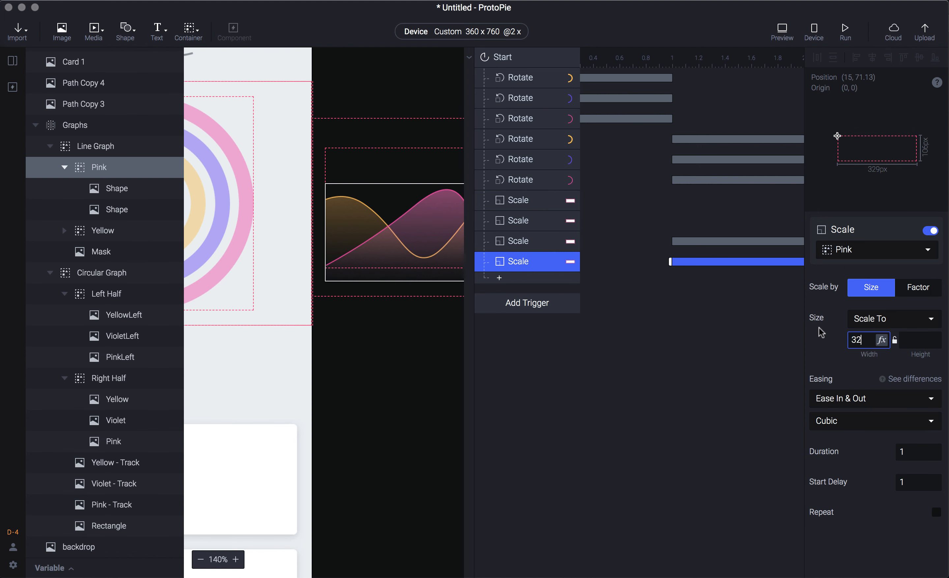
- Preview Scene 2 and swipe between the circular and line graph pages to test the animations
{"action": "key", "text": "super+p"}
{"action": "left_click_drag", "start_coordinate": [748, 250], "coordinate": [727, 247]}
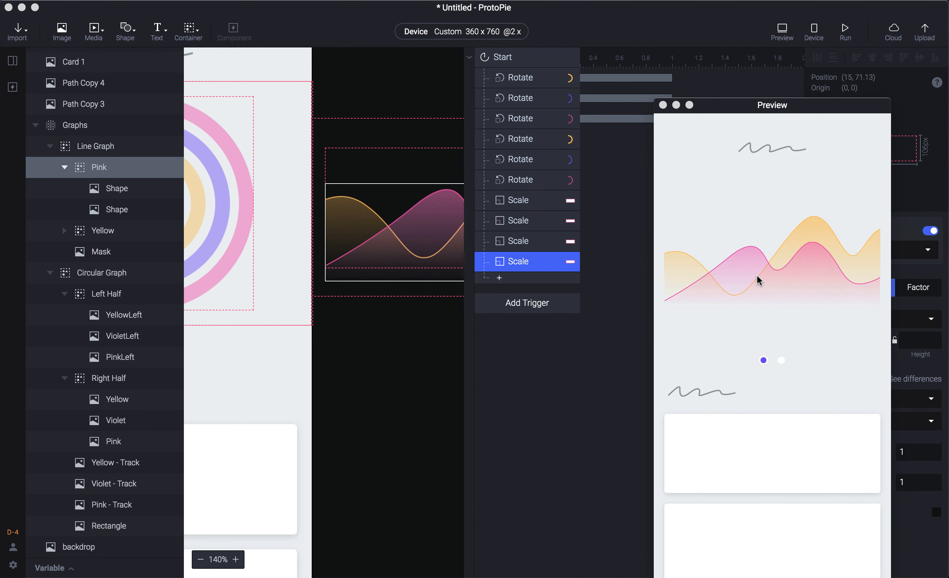
{"action": "left_click_drag", "start_coordinate": [741, 268], "coordinate": [874, 271]}
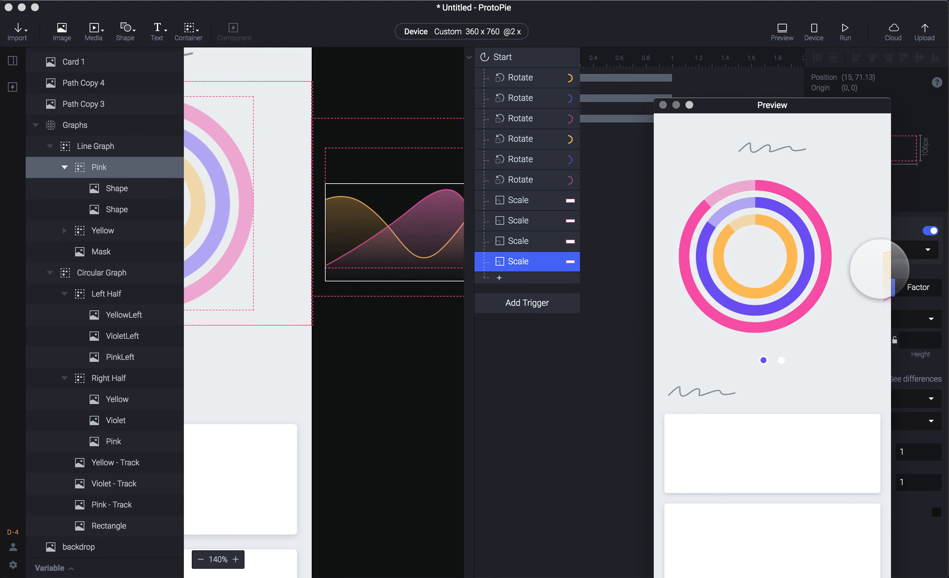
{"action": "left_click", "coordinate": [621, 343]}
- Add a Detect trigger to Scene 2 and assign it to the Graphs container
{"action": "left_click", "coordinate": [513, 306]}
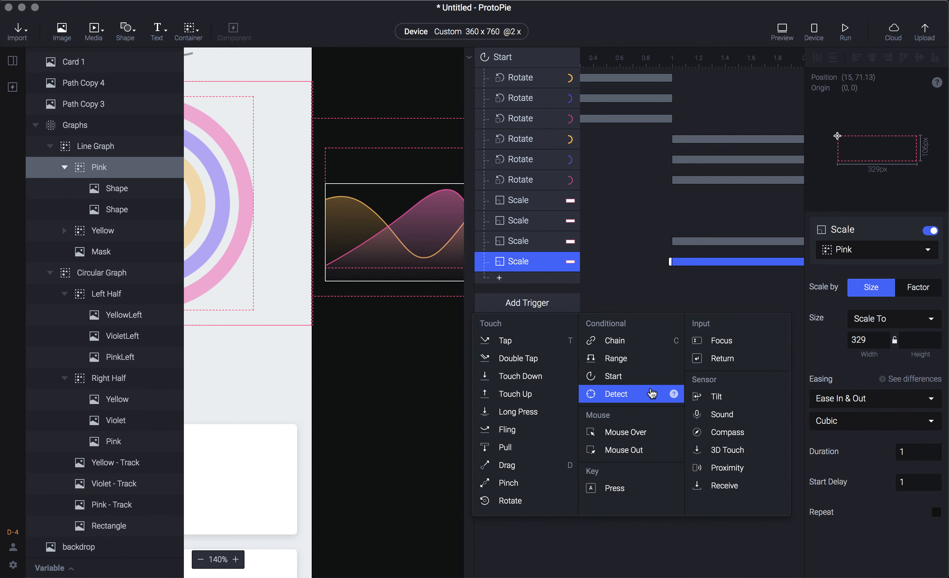
{"action": "left_click", "coordinate": [655, 399]}
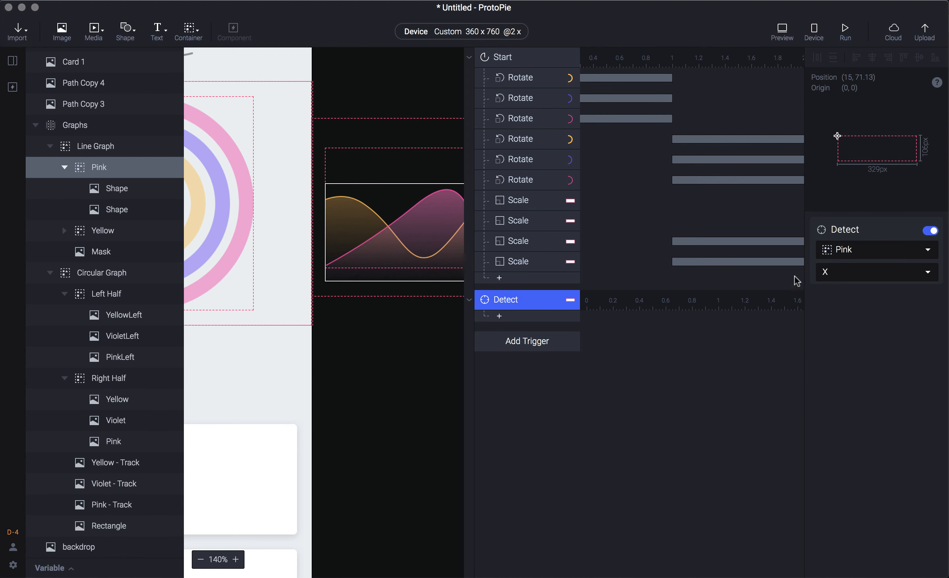
{"action": "left_click", "coordinate": [865, 254]}
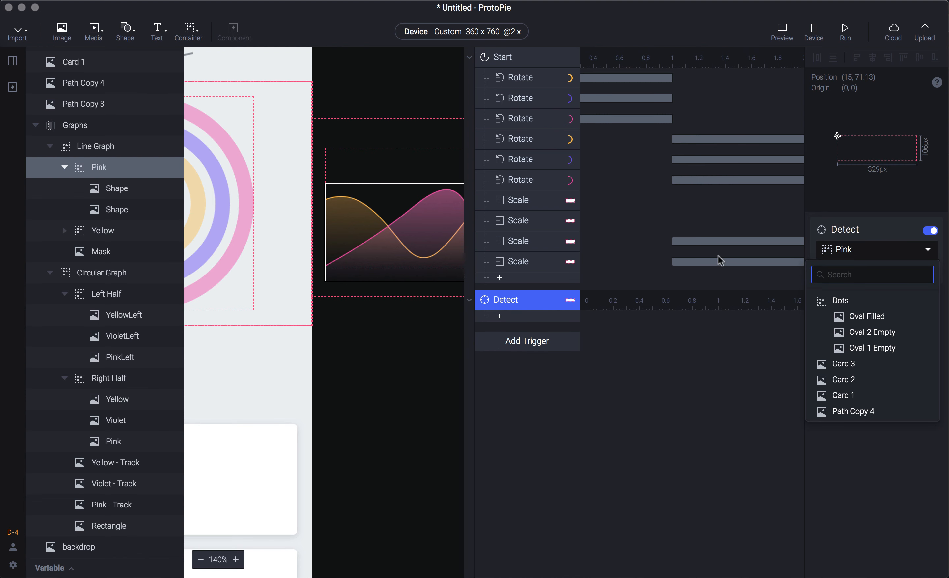
{"action": "left_click", "coordinate": [148, 131]}
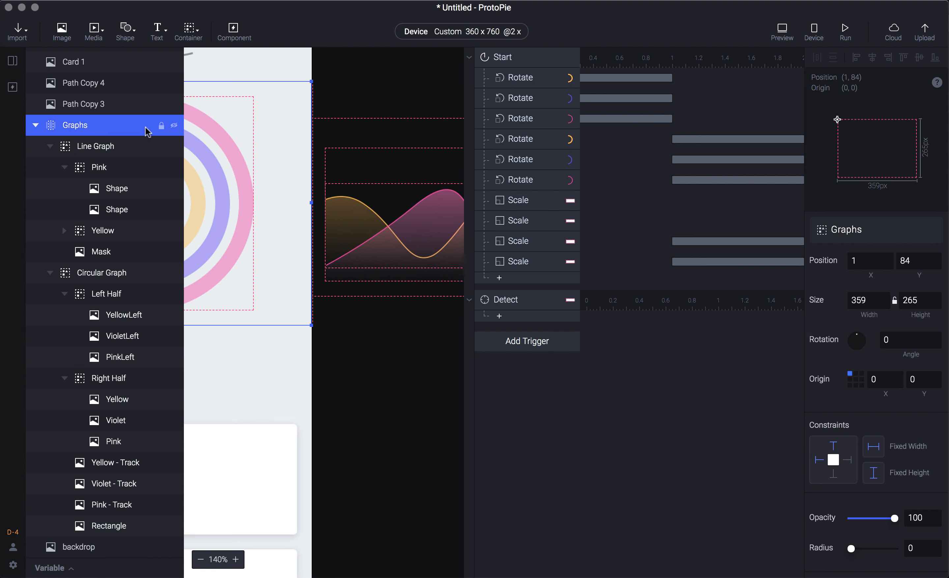
{"action": "left_click", "coordinate": [539, 308]}
{"action": "left_click", "coordinate": [880, 251]}
{"action": "scroll", "coordinate": [862, 354], "scroll_direction": "down", "scroll_amount": 2}
{"action": "scroll", "coordinate": [863, 311], "scroll_direction": "up", "scroll_amount": 2}
{"action": "type", "text": "gra"}
{"action": "left_click", "coordinate": [861, 302]}
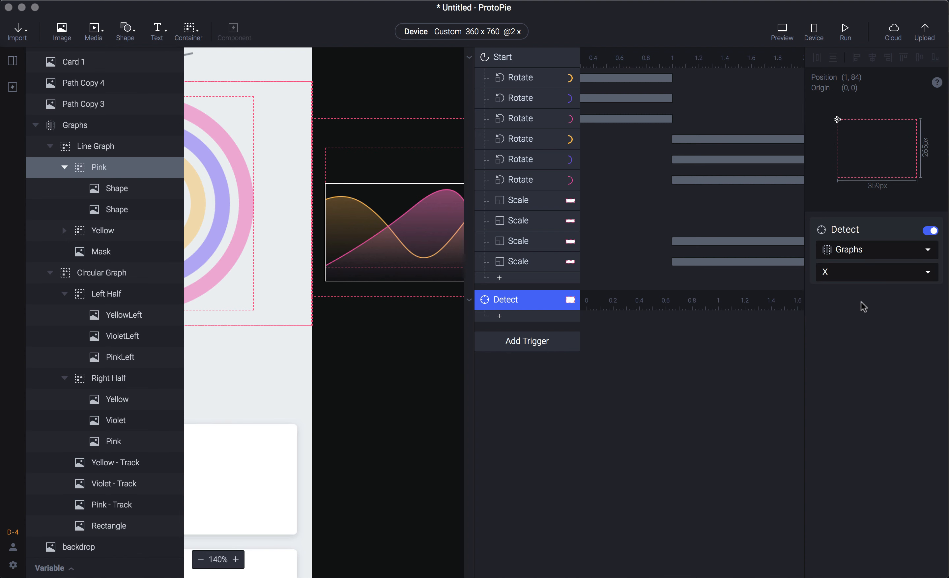
- Set the Detect trigger to monitor the Graphs container's Scroll property
{"action": "left_click", "coordinate": [872, 273]}
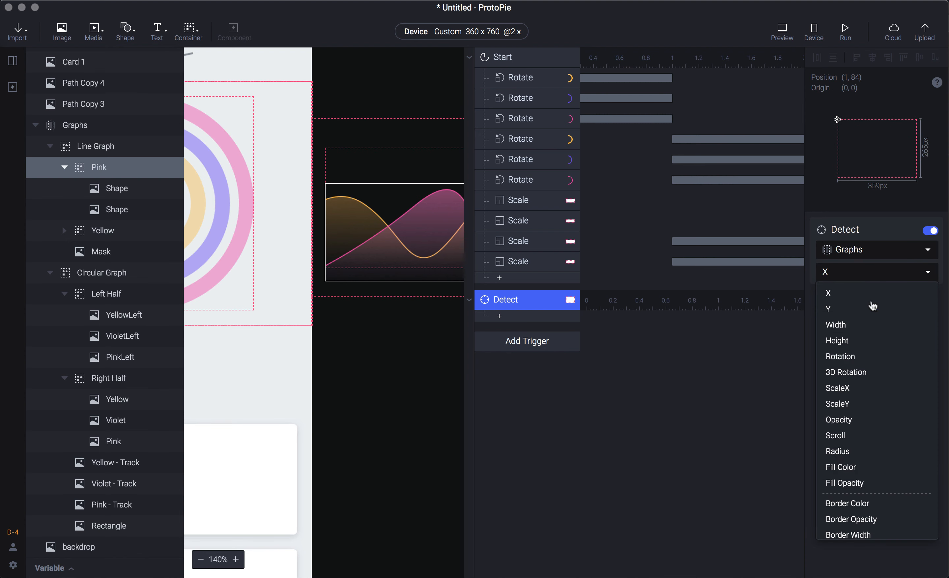
{"action": "left_click", "coordinate": [871, 435]}
{"action": "left_click", "coordinate": [875, 272]}
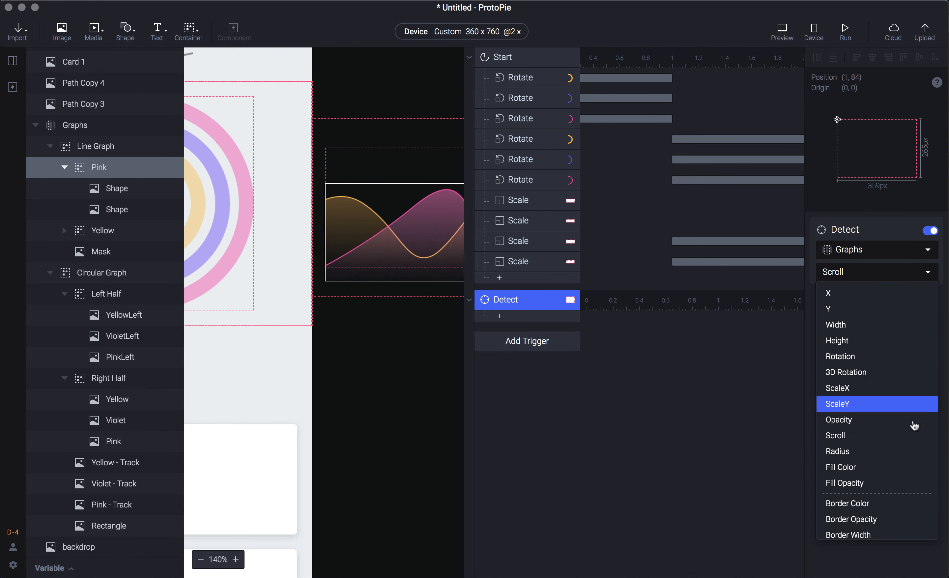
{"action": "scroll", "coordinate": [890, 417], "scroll_direction": "down", "scroll_amount": 2}
{"action": "scroll", "coordinate": [889, 411], "scroll_direction": "down", "scroll_amount": 2}
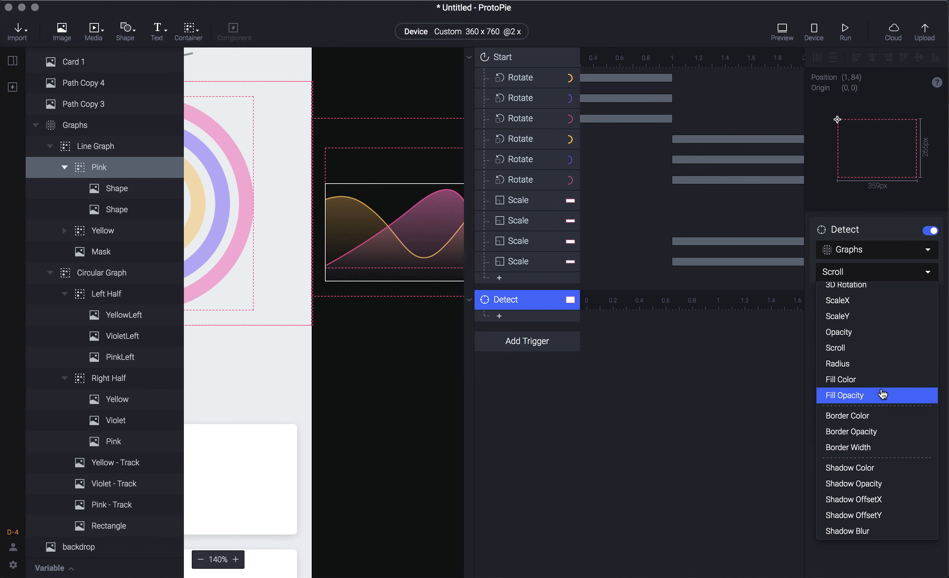
{"action": "left_click", "coordinate": [883, 355]}
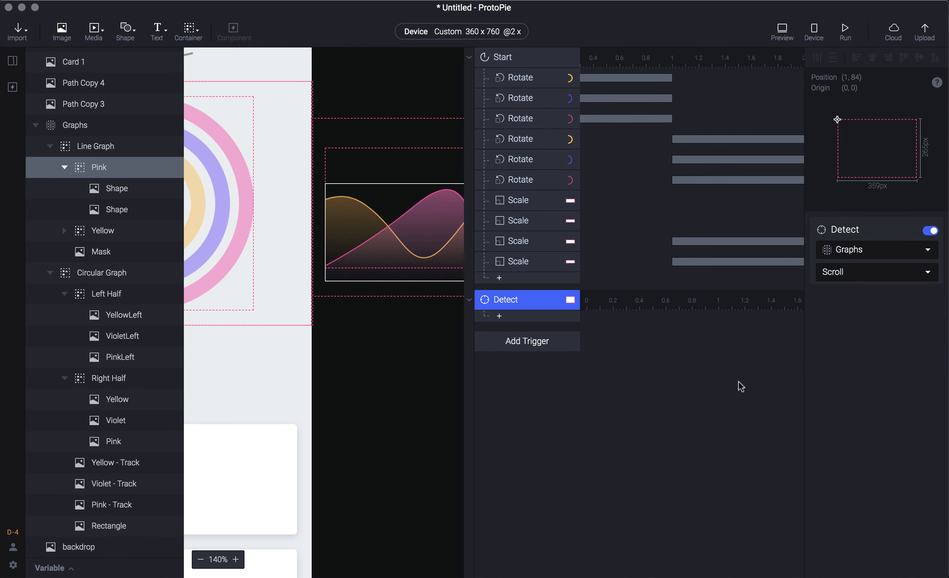
{"action": "left_click", "coordinate": [661, 361]}
{"action": "left_click", "coordinate": [513, 303]}
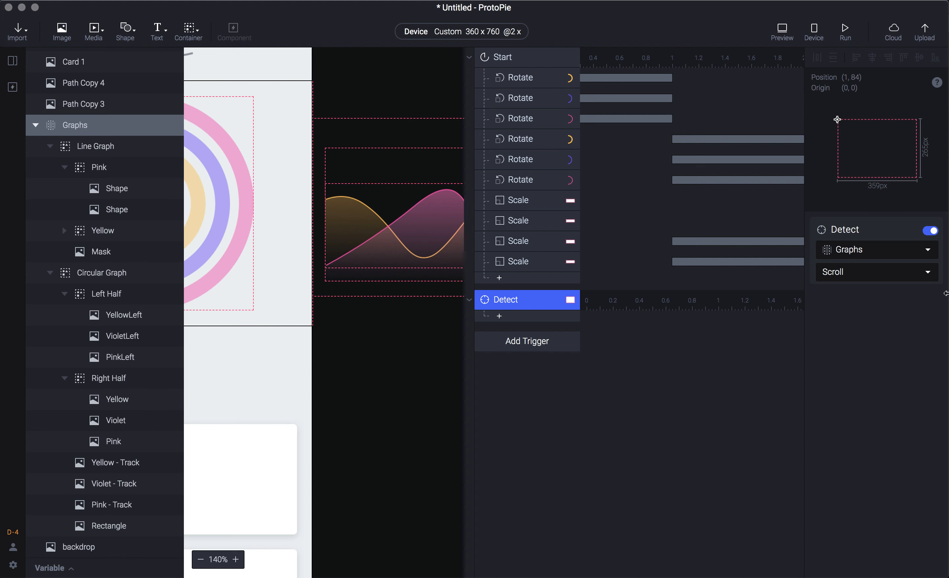
- Move all four line graph Scale responses from the Start trigger to the Detect trigger
{"action": "left_click", "coordinate": [517, 199]}
{"action": "left_click", "coordinate": [510, 263], "text": "shift"}
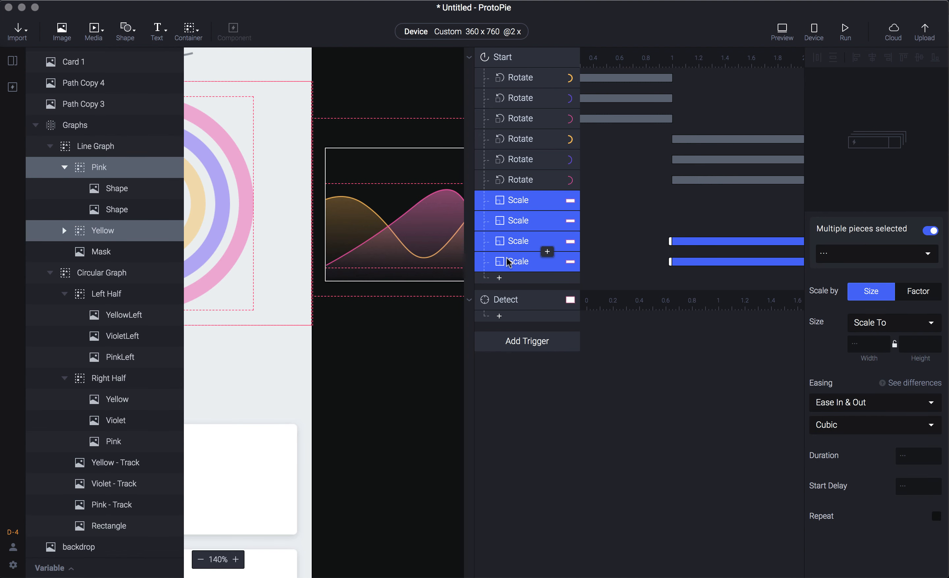
{"action": "mouse_move", "coordinate": [510, 263]}
{"action": "left_mouse_down"}
{"action": "mouse_move", "coordinate": [514, 296]}
{"action": "mouse_move", "coordinate": [522, 249]}
{"action": "left_mouse_up"}
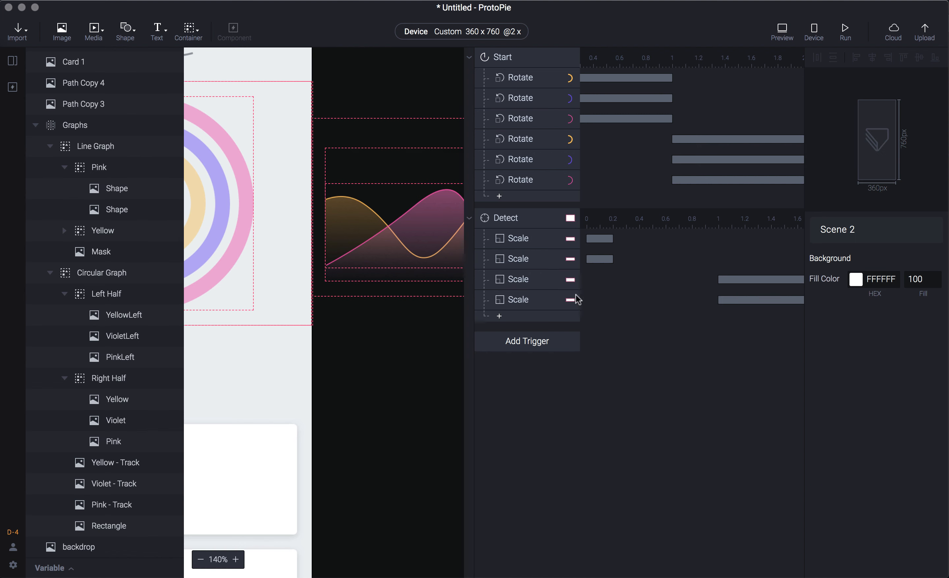
- Move the two zero-width Scale responses back to the beginning of the Start trigger
{"action": "left_click", "coordinate": [521, 245]}
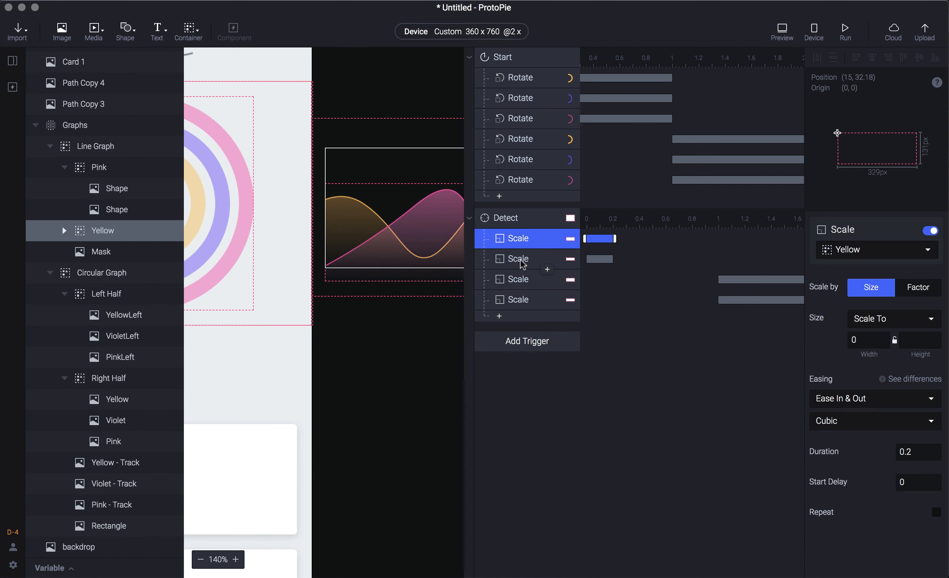
{"action": "left_click", "coordinate": [521, 260]}
{"action": "left_click", "coordinate": [520, 238], "text": "shift"}
{"action": "left_click_drag", "start_coordinate": [521, 239], "coordinate": [519, 78]}
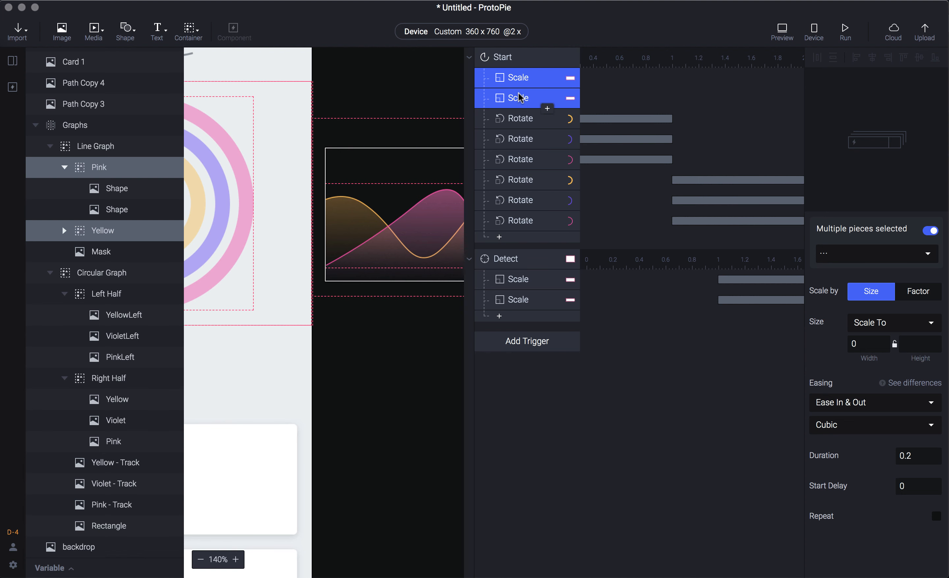
- Set the start delay of the Detect trigger's two Scale responses to 0 seconds
{"action": "left_click", "coordinate": [526, 284]}
{"action": "left_click", "coordinate": [523, 300], "text": "shift"}
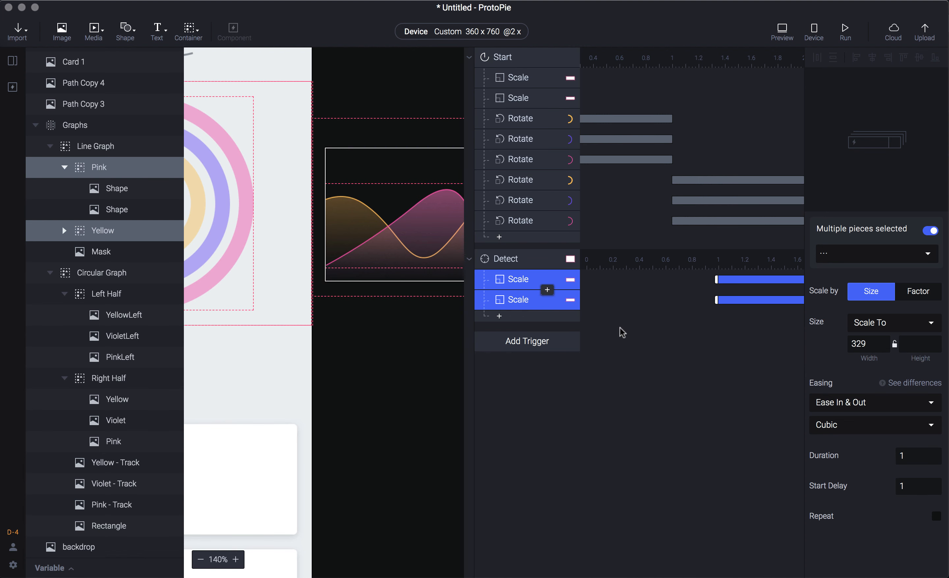
{"action": "left_click", "coordinate": [913, 485]}
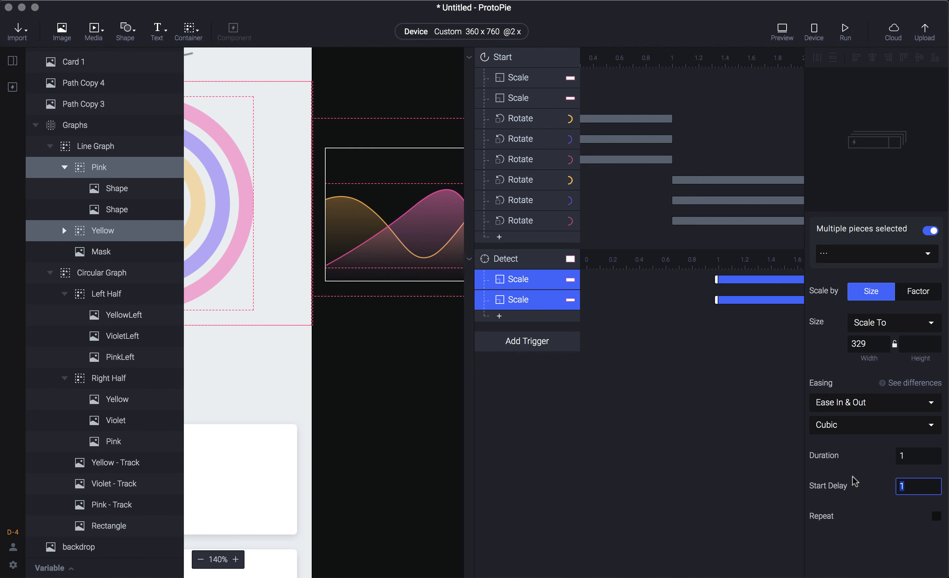
{"action": "key", "text": "Return"}
{"action": "left_click", "coordinate": [670, 395]}
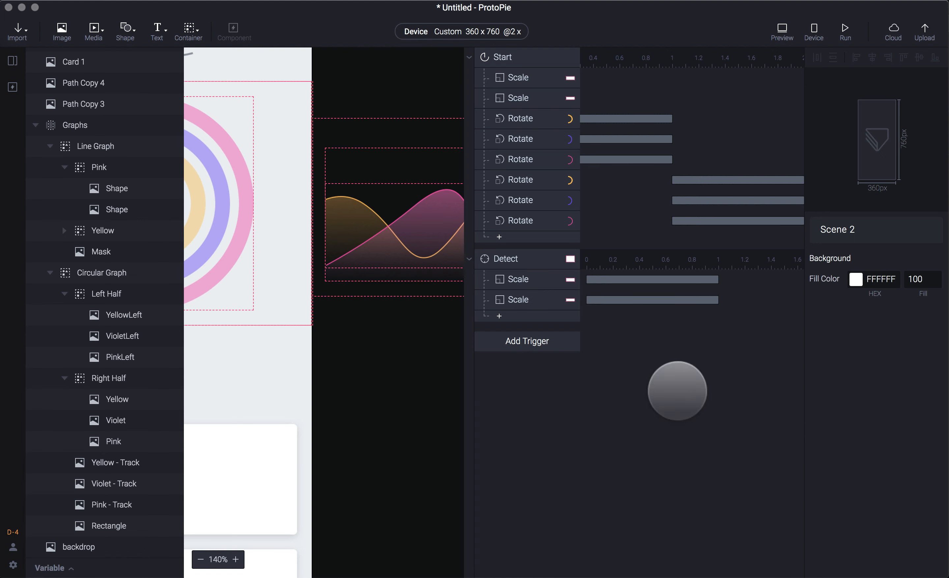
- Preview Scene 2, restarting it and swiping to the line graph page to test the scroll-triggered animation
{"action": "key", "text": "super+p"}
{"action": "key", "text": "super+r"}
{"action": "left_click_drag", "start_coordinate": [847, 272], "coordinate": [739, 273]}
{"action": "key", "text": "super+r"}
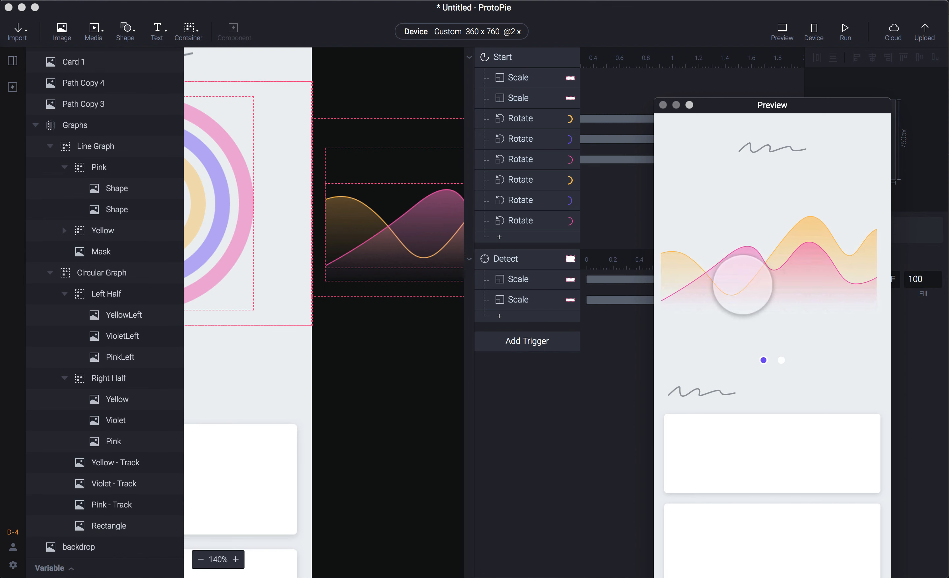
{"action": "left_click_drag", "start_coordinate": [769, 276], "coordinate": [662, 264]}
{"action": "left_click_drag", "start_coordinate": [784, 259], "coordinate": [698, 268]}
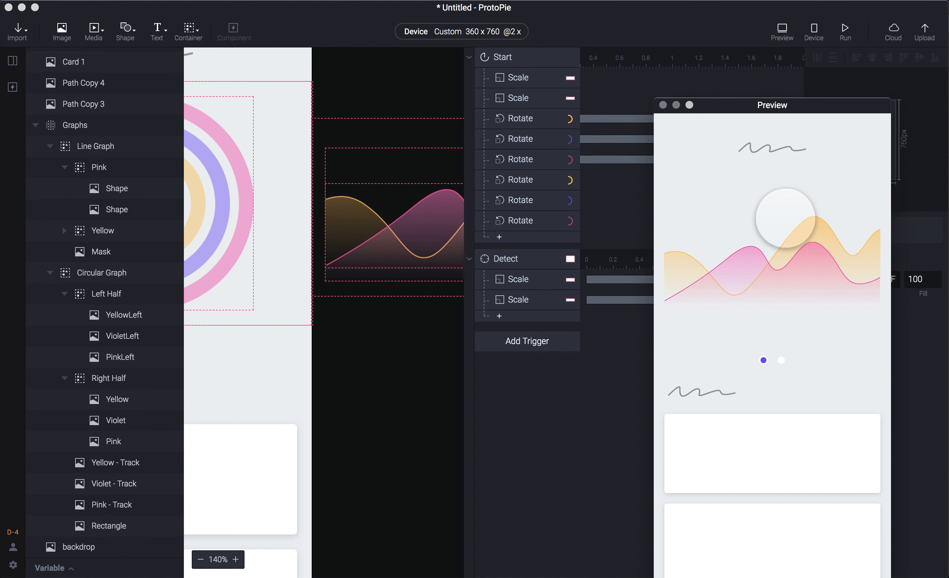
- Swipe across the line graph in the running preview to check its scroll-triggered animation
{"action": "left_click_drag", "start_coordinate": [735, 244], "coordinate": [713, 242]}
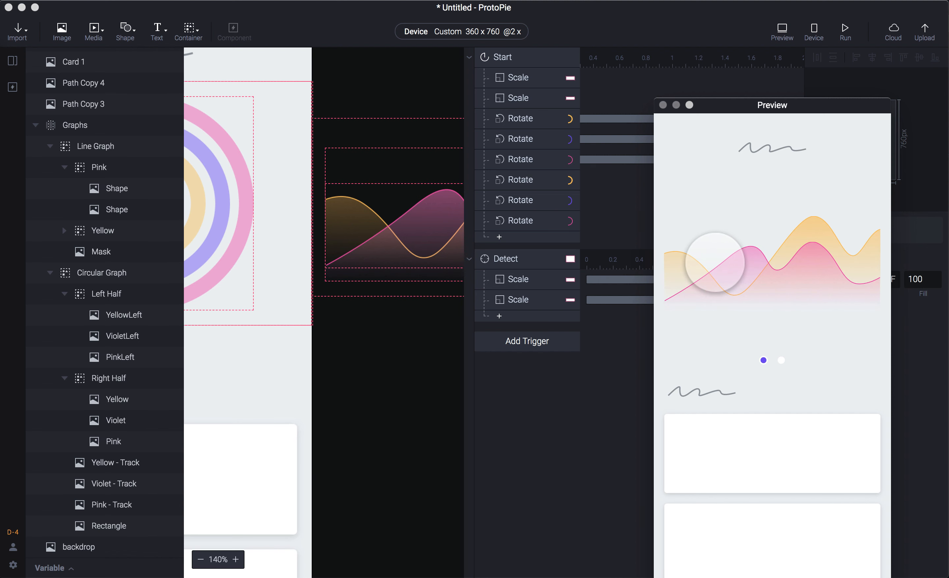
{"action": "left_click_drag", "start_coordinate": [701, 269], "coordinate": [678, 252]}
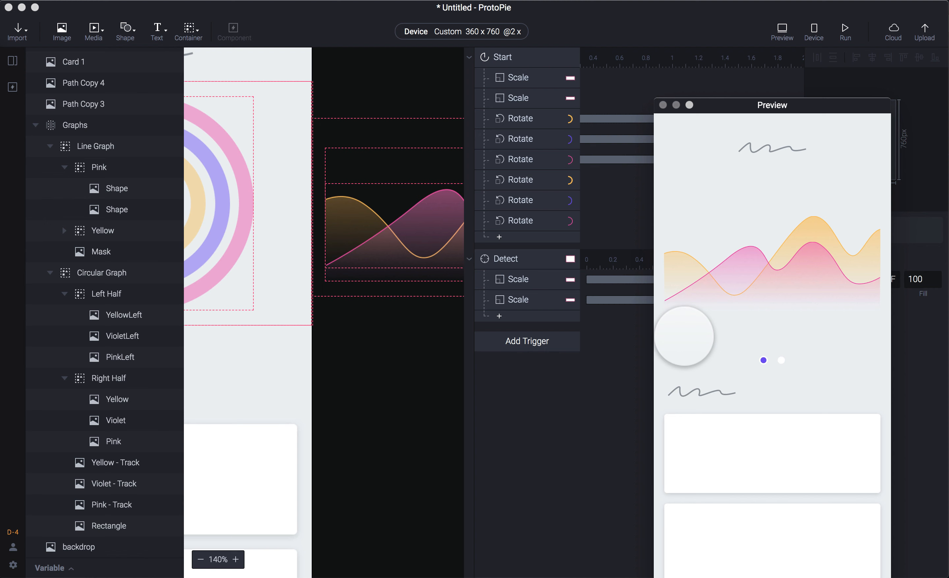
- Create a new variable that applies to this scene only
{"action": "left_click", "coordinate": [61, 568]}
{"action": "left_click", "coordinate": [66, 569]}
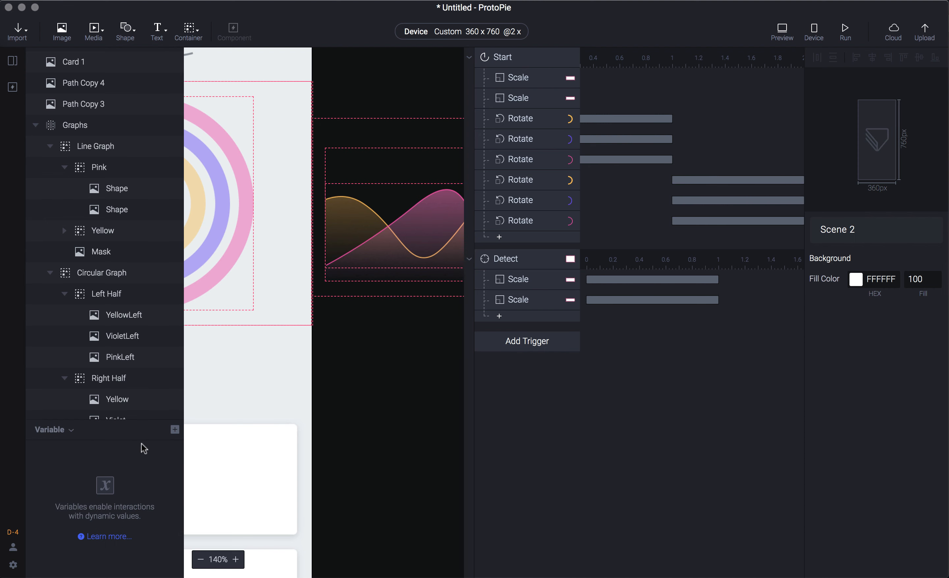
{"action": "left_click", "coordinate": [175, 430]}
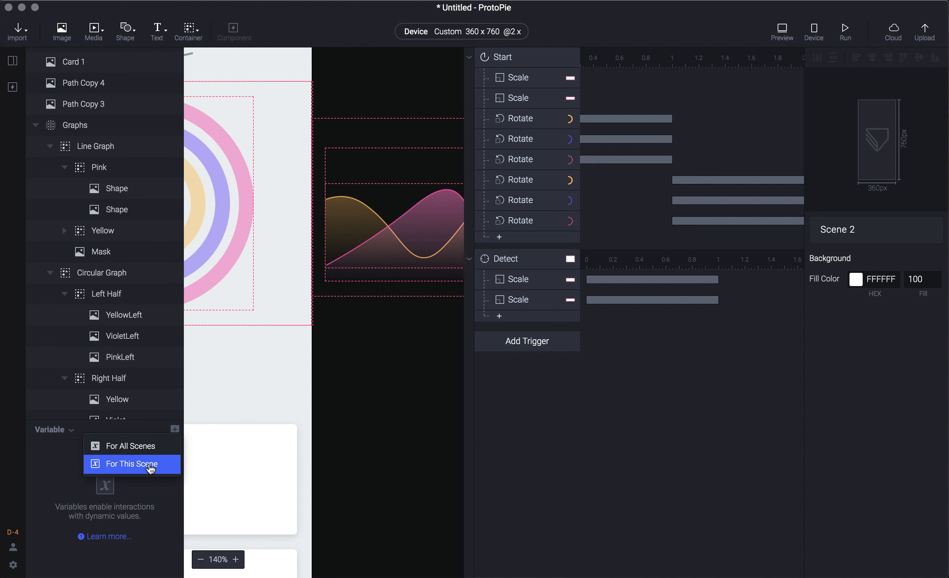
{"action": "left_click", "coordinate": [128, 464]}
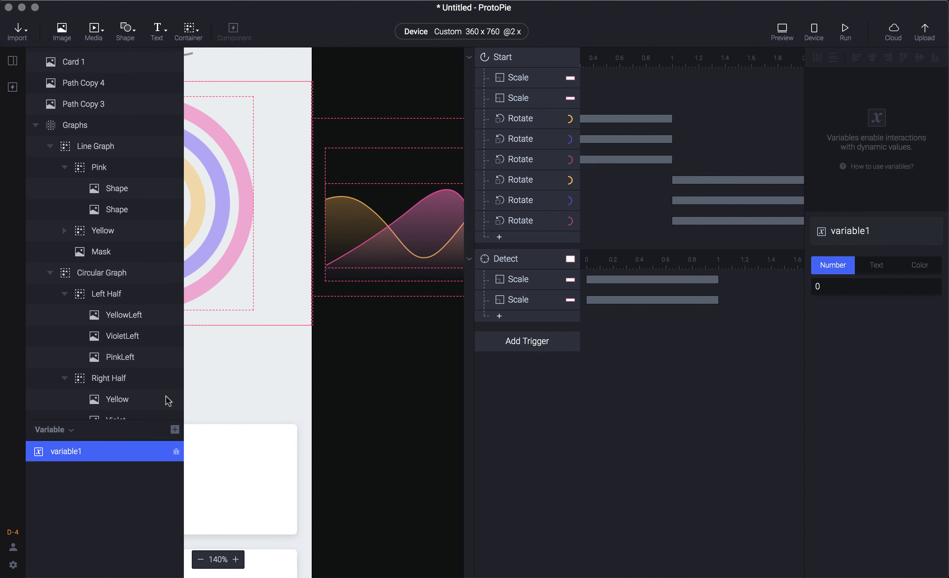
- Add an Assign response to the Detect trigger and target it at variable1
{"action": "left_click", "coordinate": [503, 261]}
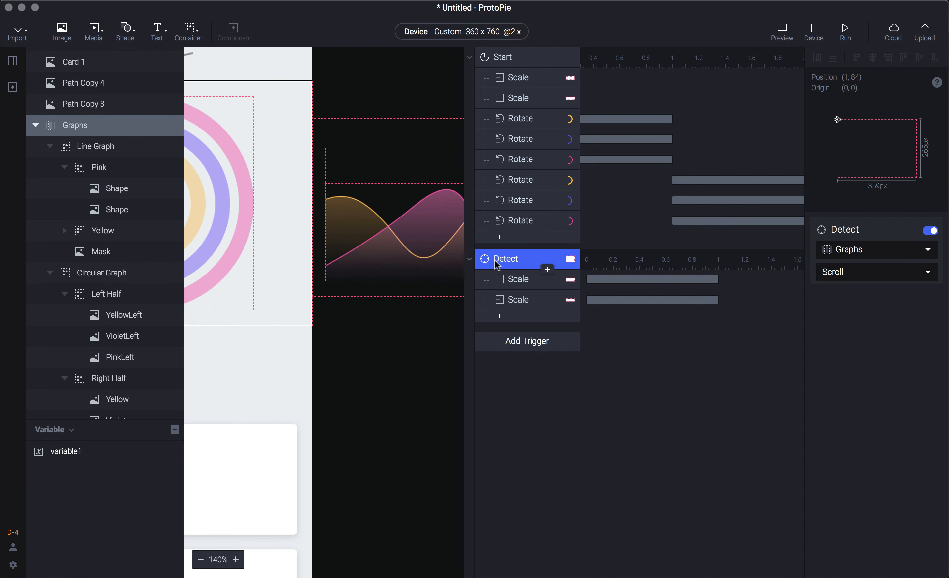
{"action": "left_click", "coordinate": [548, 269]}
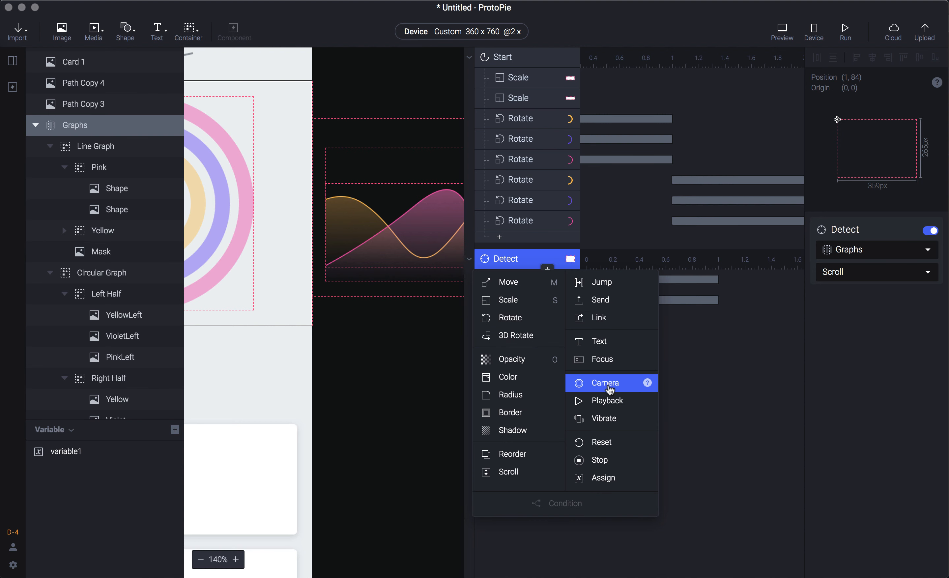
{"action": "left_click", "coordinate": [601, 478]}
{"action": "left_click", "coordinate": [837, 249]}
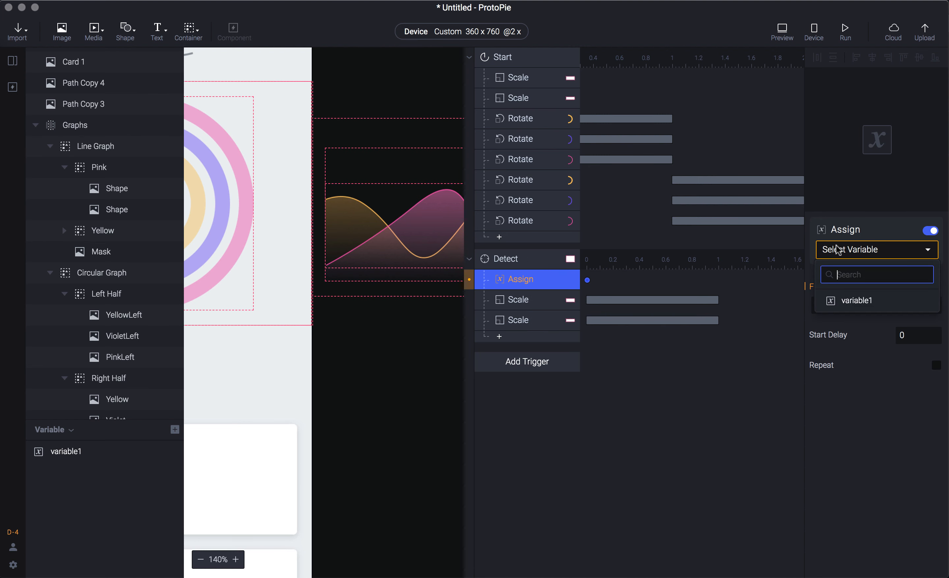
{"action": "left_click", "coordinate": [855, 301]}
{"action": "left_click", "coordinate": [879, 304]}
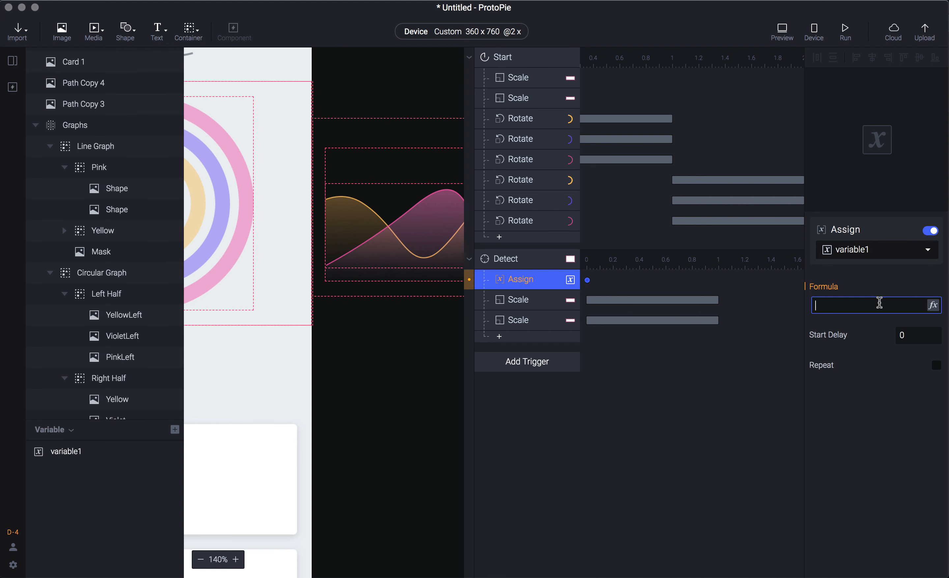
- Set the Assign formula to `Graphs`.scrollOffset so variable1 receives the scroll offset of the Graphs container
{"action": "left_click", "coordinate": [933, 306]}
{"action": "left_click", "coordinate": [897, 305]}
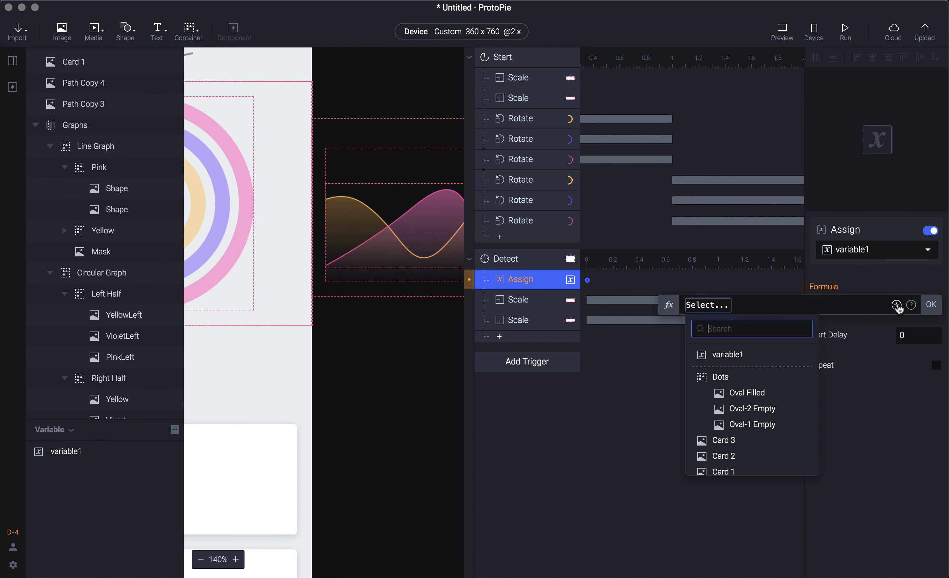
{"action": "left_click", "coordinate": [780, 352]}
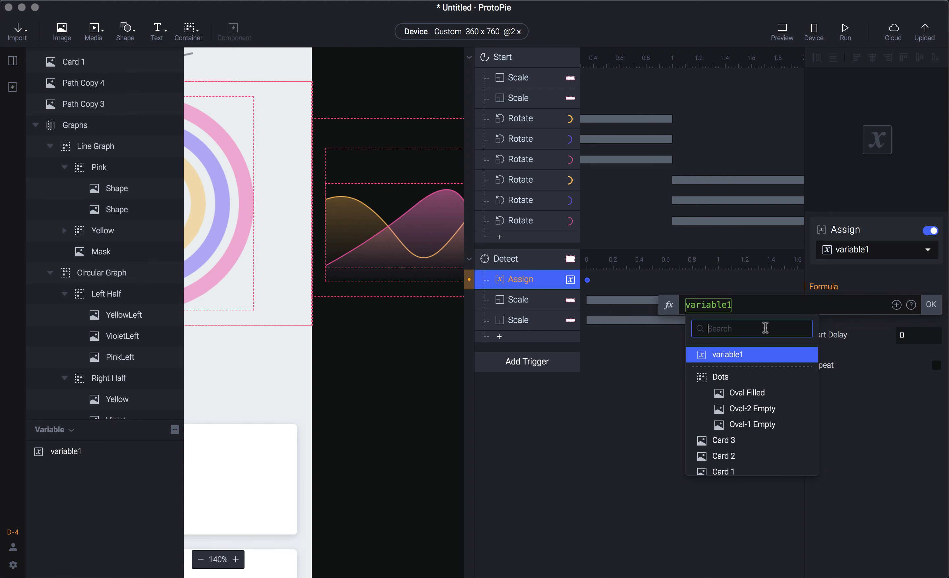
{"action": "type", "text": "gra"}
{"action": "key", "text": "Return"}
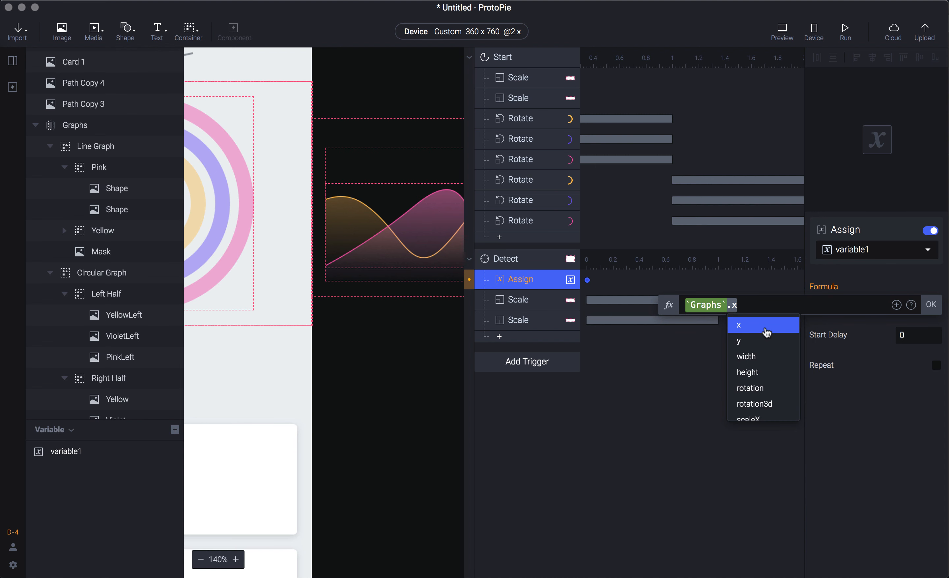
{"action": "scroll", "coordinate": [769, 362], "scroll_direction": "down", "scroll_amount": 4}
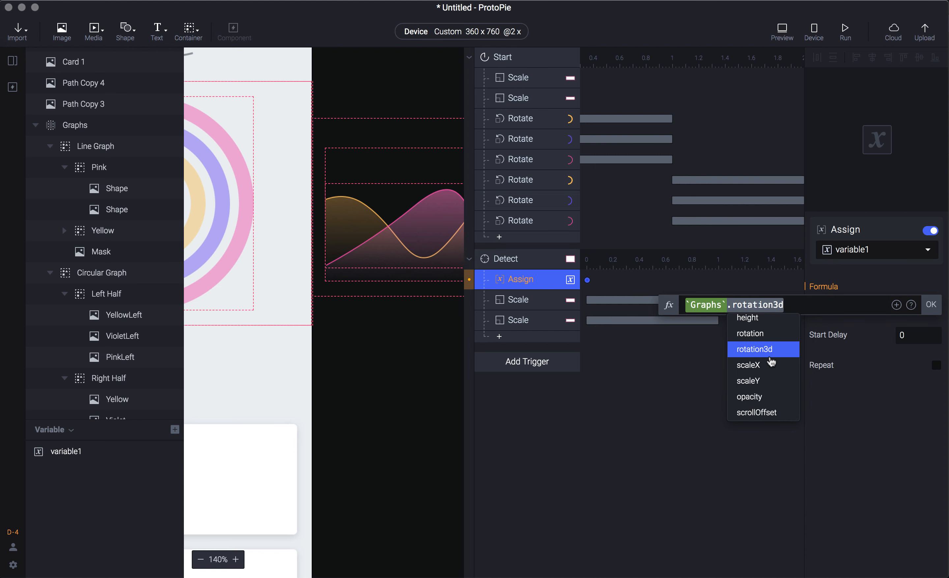
{"action": "scroll", "coordinate": [770, 365], "scroll_direction": "down", "scroll_amount": 1}
{"action": "left_click", "coordinate": [770, 382]}
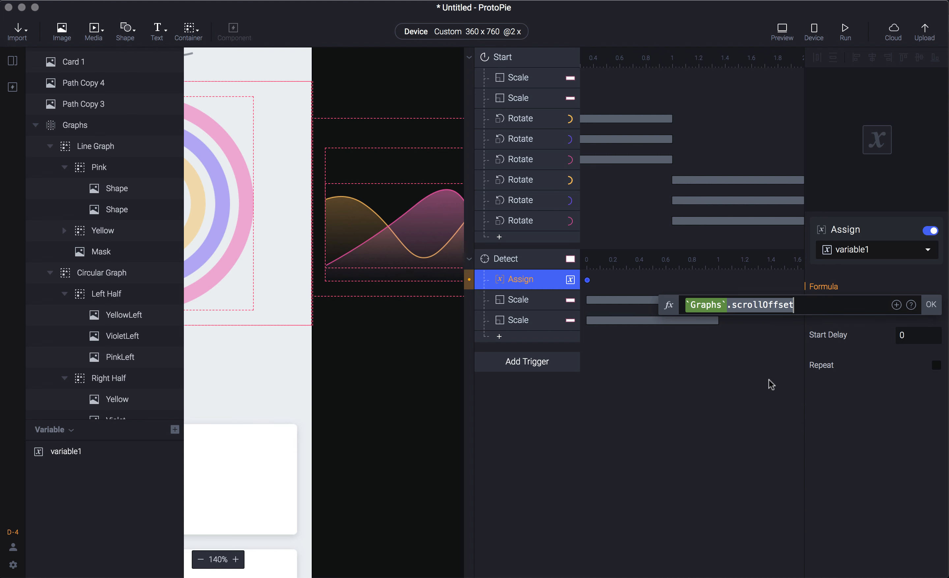
{"action": "left_click", "coordinate": [934, 306]}
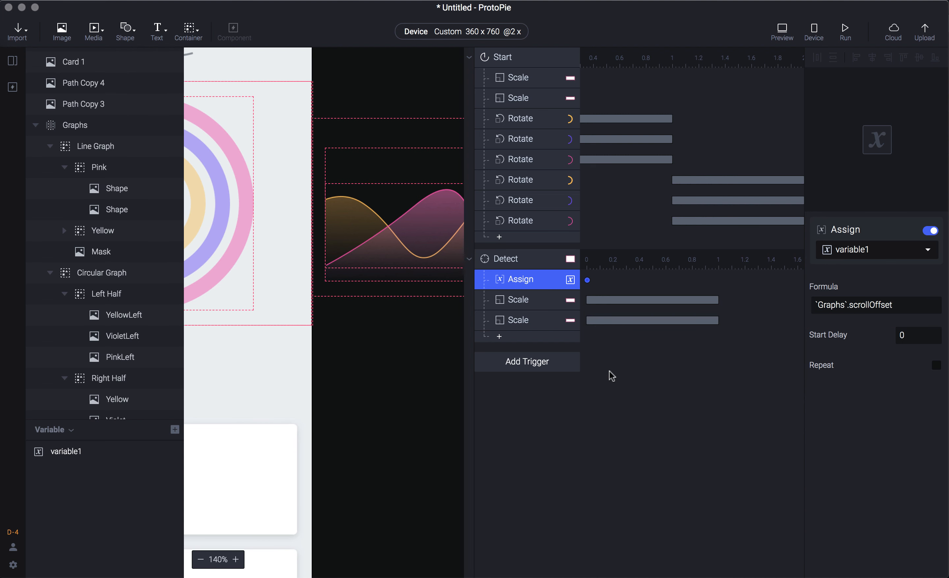
{"action": "left_click", "coordinate": [533, 284]}
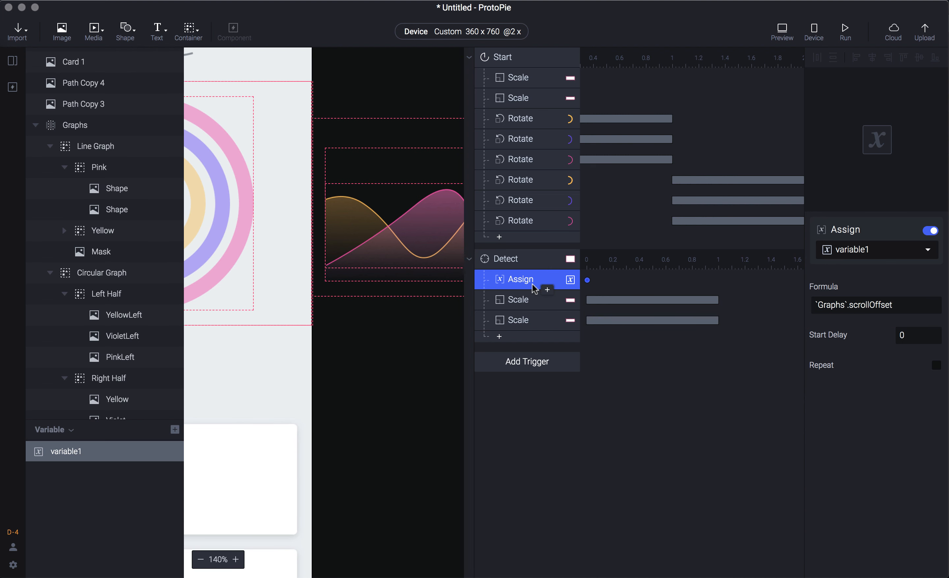
- Turn on the debug display for variable1 and bring up the scene preview
{"action": "key", "text": "super+p"}
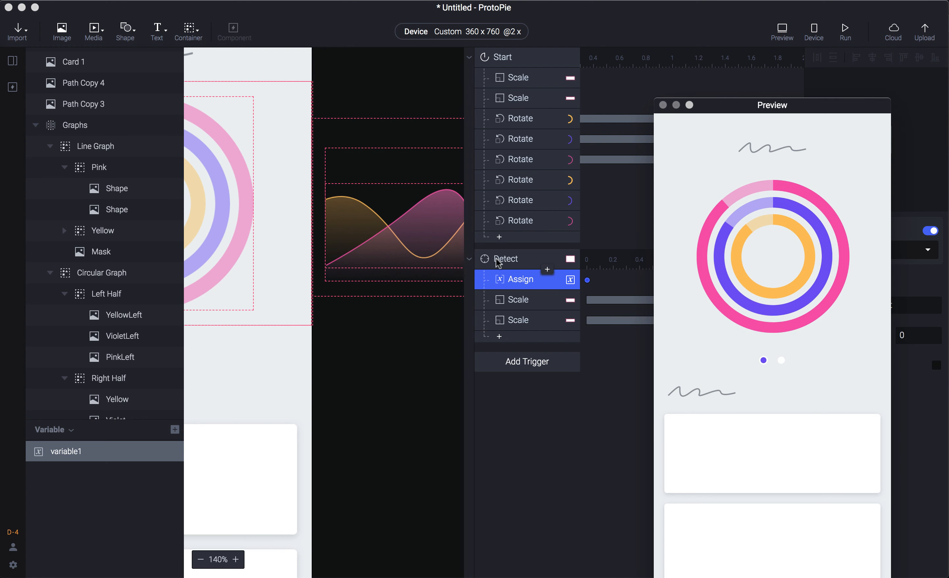
{"action": "left_click", "coordinate": [529, 287]}
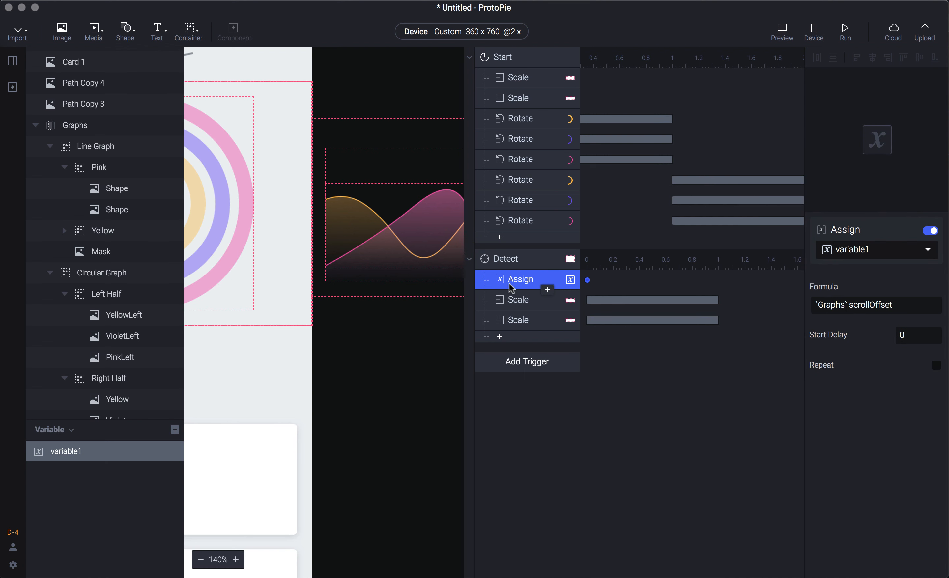
{"action": "mouse_move", "coordinate": [177, 456]}
{"action": "left_click", "coordinate": [178, 459]}
{"action": "left_click", "coordinate": [177, 456]}
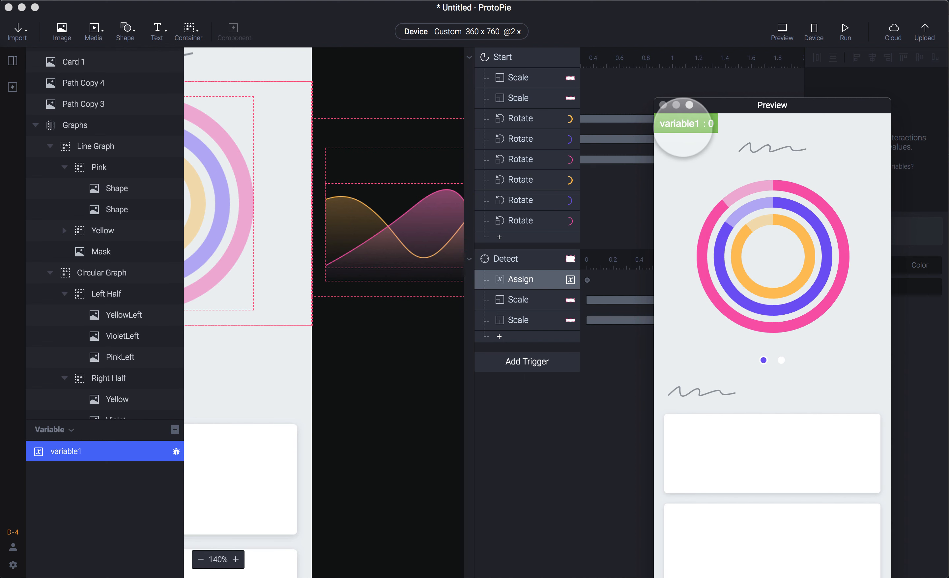
- Swipe between the circular and line graph pages in the preview to read variable1's value on each page
{"action": "left_click_drag", "start_coordinate": [780, 230], "coordinate": [689, 265]}
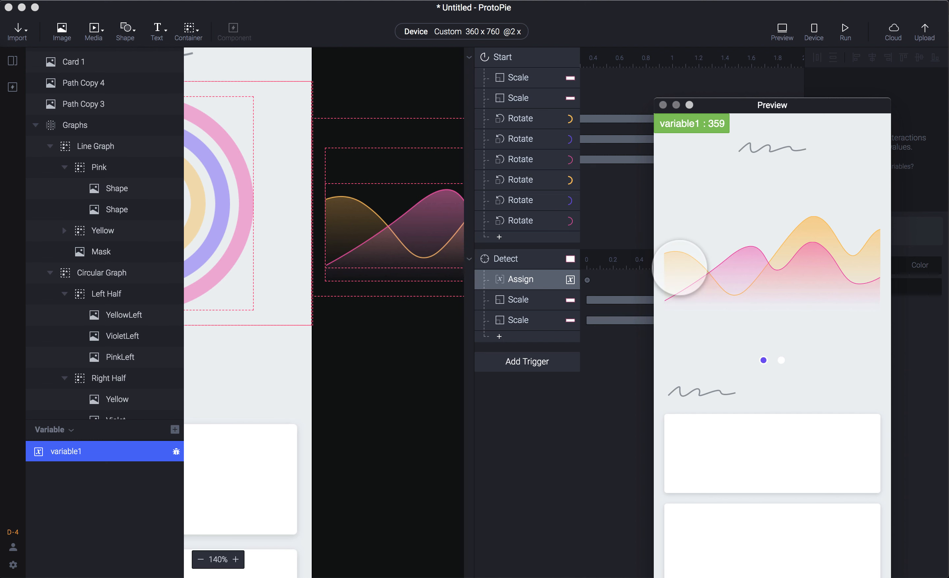
{"action": "left_click_drag", "start_coordinate": [680, 268], "coordinate": [736, 250]}
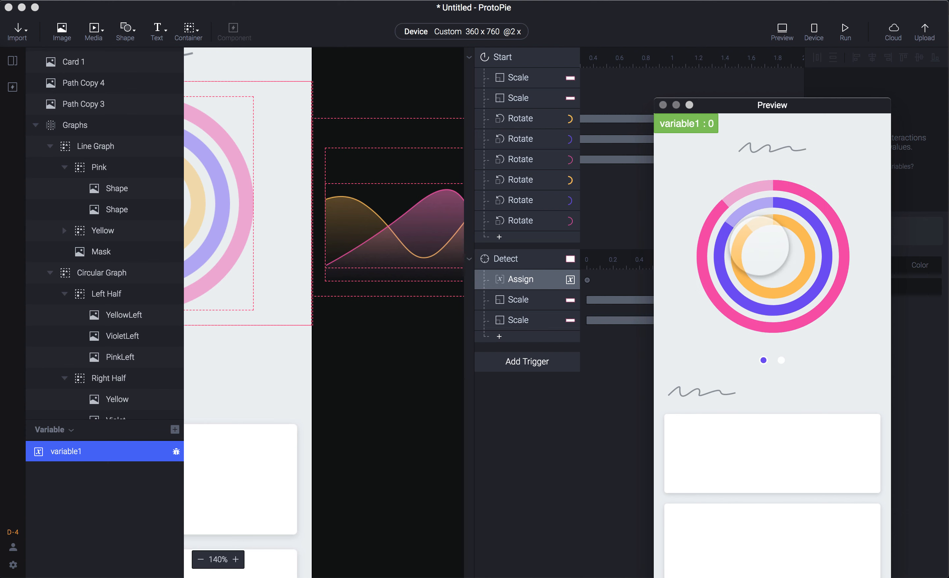
{"action": "left_click_drag", "start_coordinate": [827, 242], "coordinate": [781, 255]}
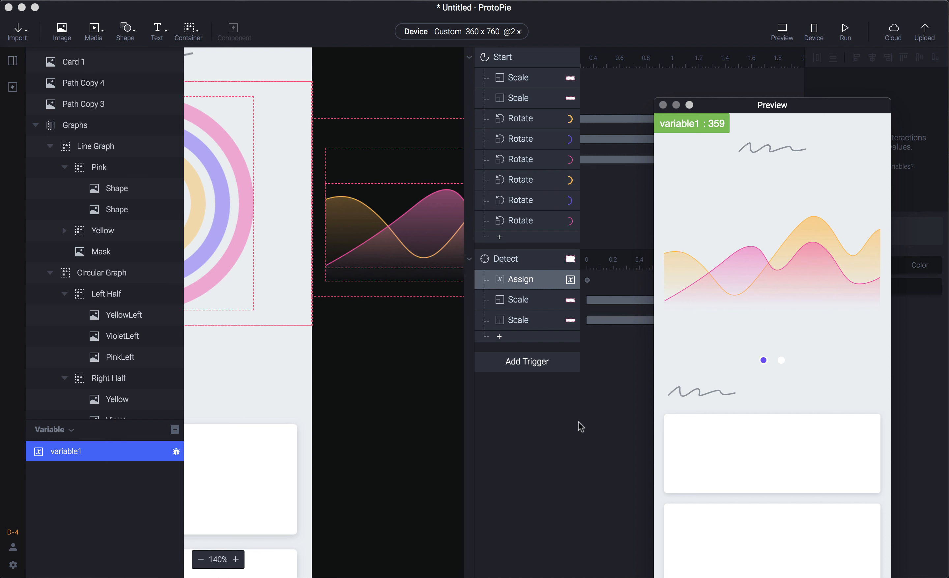
{"action": "left_click", "coordinate": [579, 431]}
- Add a Condition to the Detect trigger that evaluates the Scroll property of the Graphs container
{"action": "left_click", "coordinate": [540, 338]}
{"action": "left_click", "coordinate": [542, 328]}
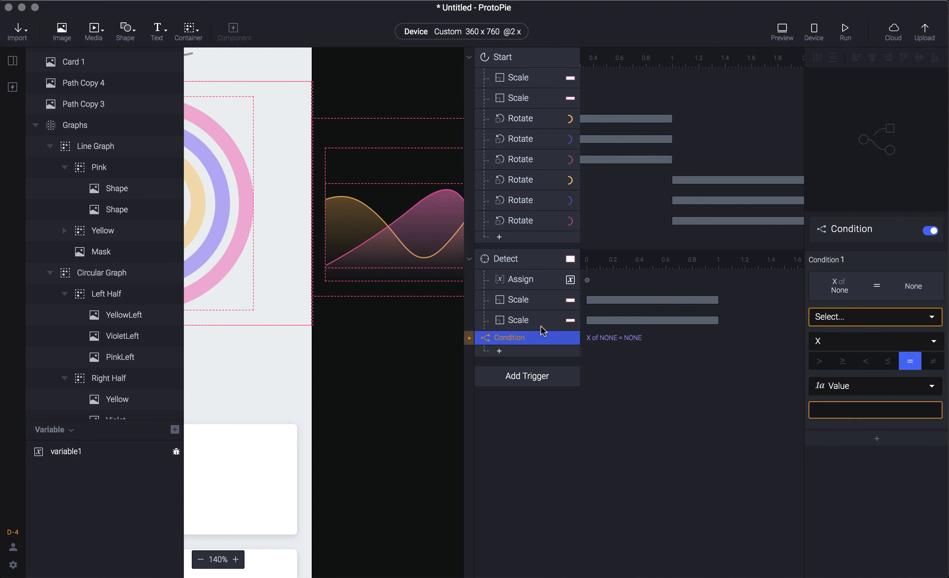
{"action": "left_click", "coordinate": [863, 319]}
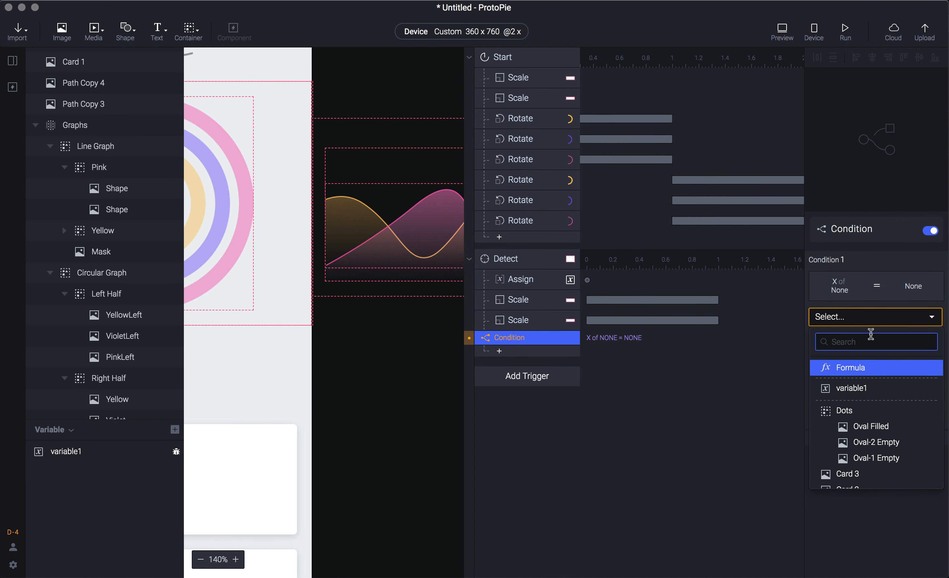
{"action": "type", "text": "grad"}
{"action": "key", "text": "BackSpace"}
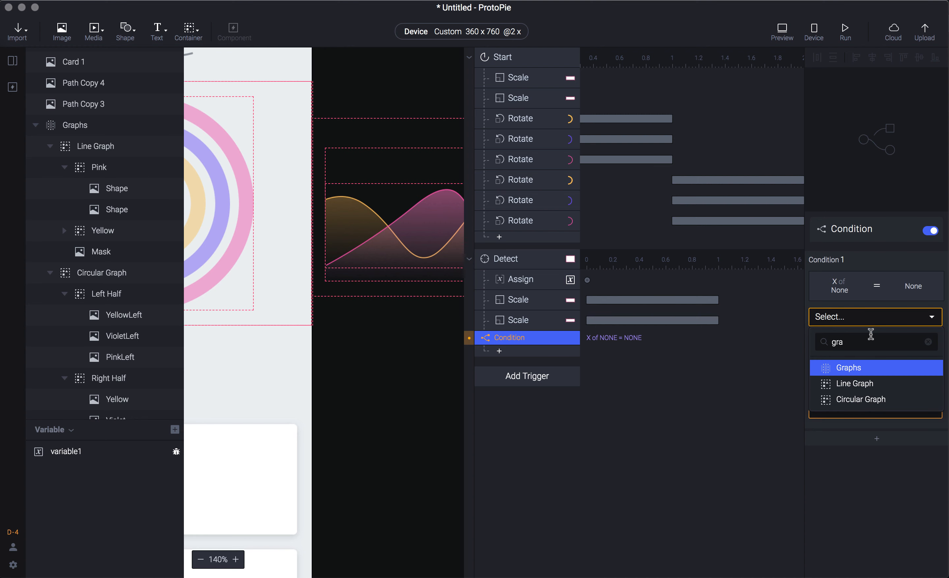
{"action": "key", "text": "Return"}
{"action": "left_click", "coordinate": [851, 342]}
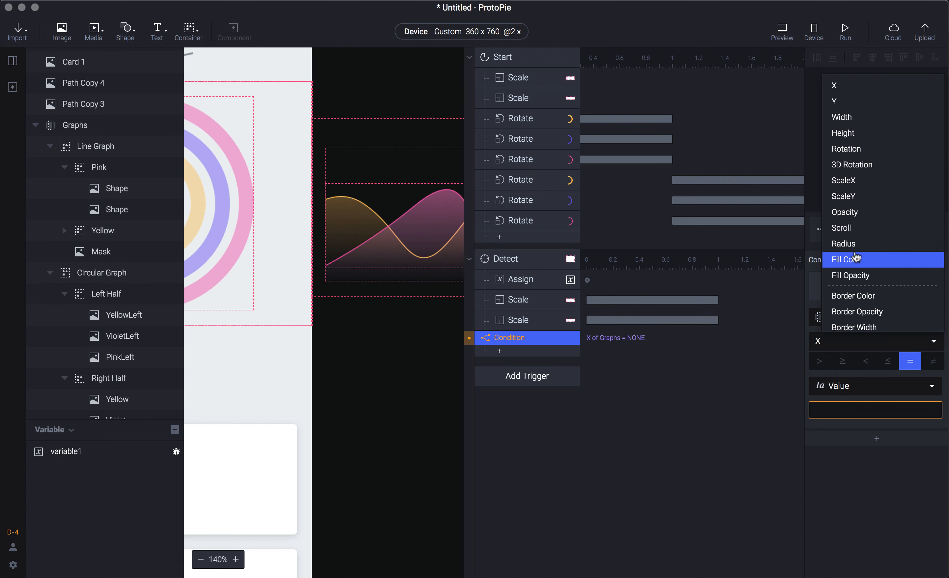
{"action": "left_click", "coordinate": [854, 225]}
- Make the condition require a Graphs scroll value greater than 340
{"action": "left_click", "coordinate": [879, 411]}
{"action": "left_click", "coordinate": [782, 32]}
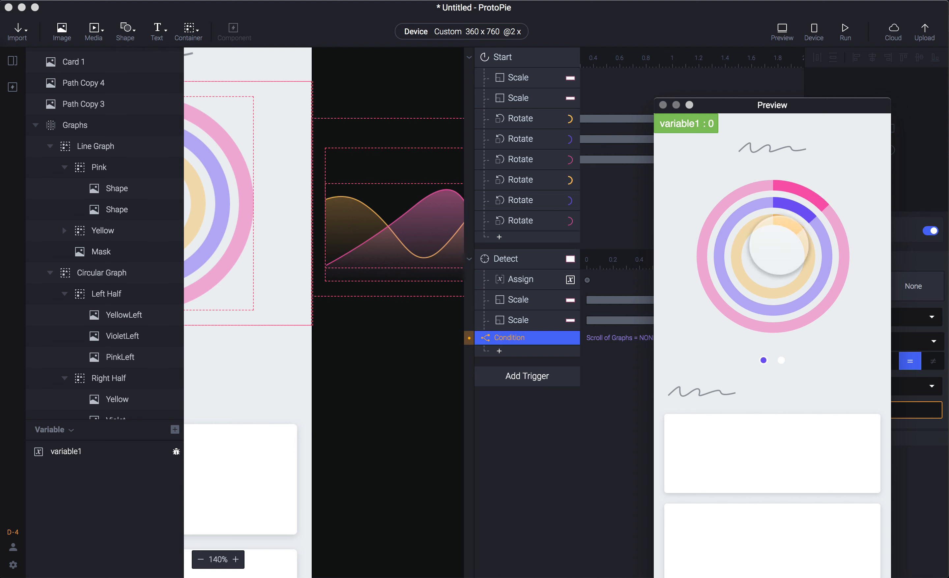
{"action": "left_click", "coordinate": [538, 339]}
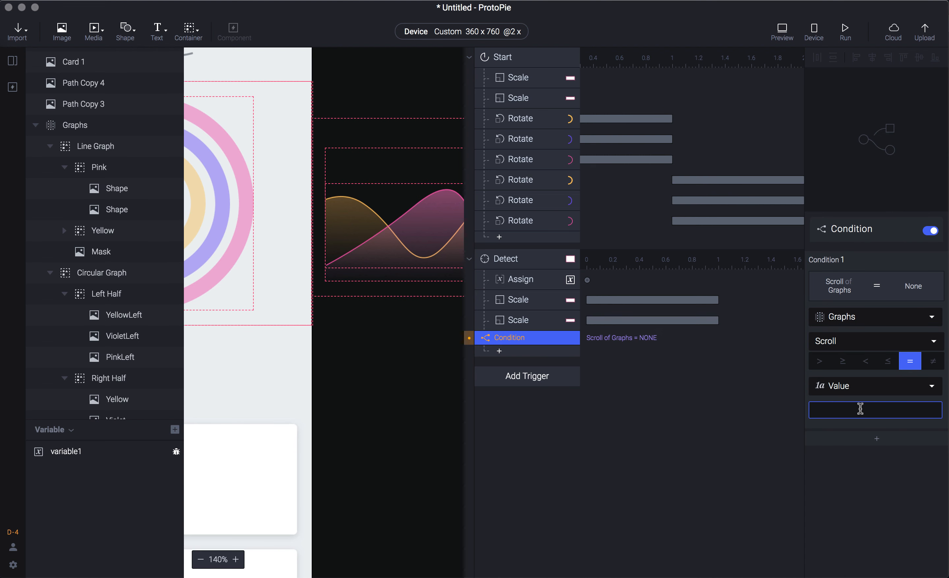
{"action": "key", "text": "Return"}
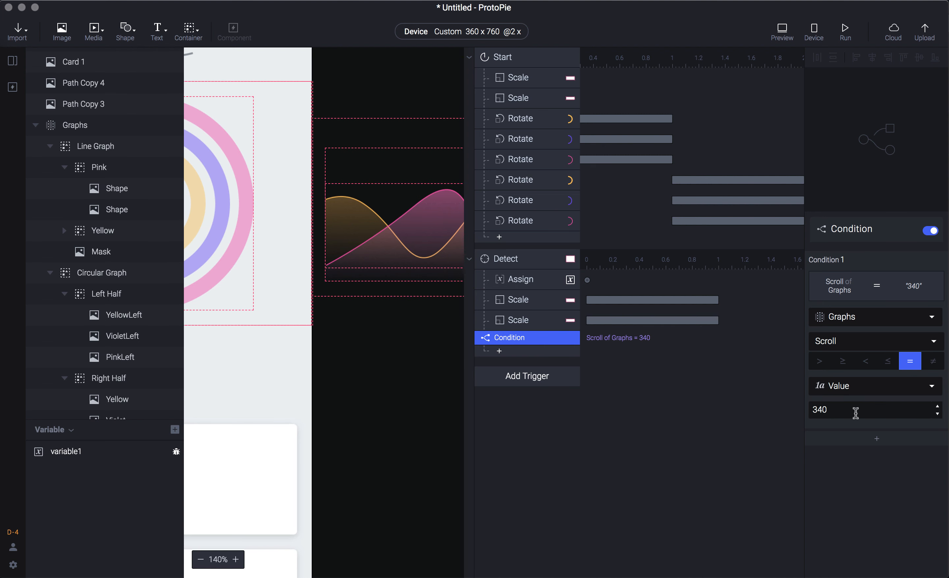
{"action": "left_click", "coordinate": [821, 361]}
{"action": "left_click", "coordinate": [842, 409]}
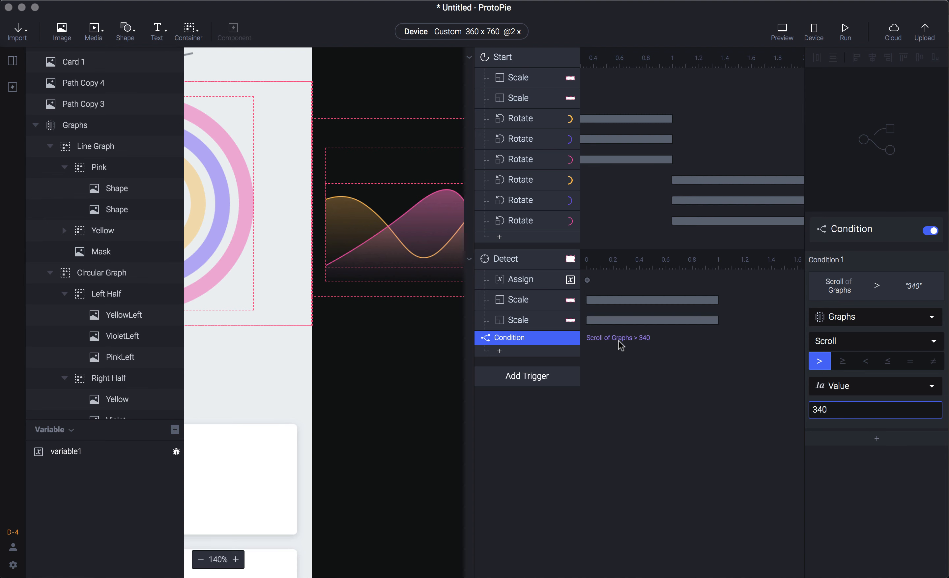
- Move the Detect trigger's two 1-second Scale responses for Yellow and Pink under the Scroll of Graphs condition
{"action": "left_click", "coordinate": [521, 302]}
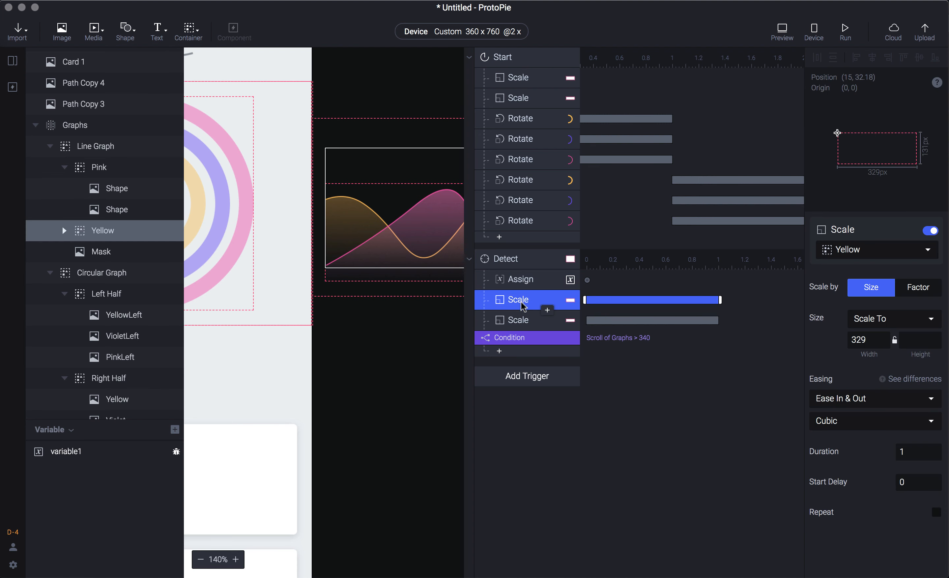
{"action": "left_click", "coordinate": [518, 323], "text": "shift"}
{"action": "left_click_drag", "start_coordinate": [517, 323], "coordinate": [517, 351]}
- Move the two zero-width Scale responses from the Start trigger to the beginning of the condition, with a start delay of 0
{"action": "left_click", "coordinate": [520, 77]}
{"action": "left_click", "coordinate": [544, 99], "text": "shift"}
{"action": "left_click_drag", "start_coordinate": [545, 94], "coordinate": [526, 307]}
{"action": "left_click_drag", "start_coordinate": [615, 274], "coordinate": [563, 280]}
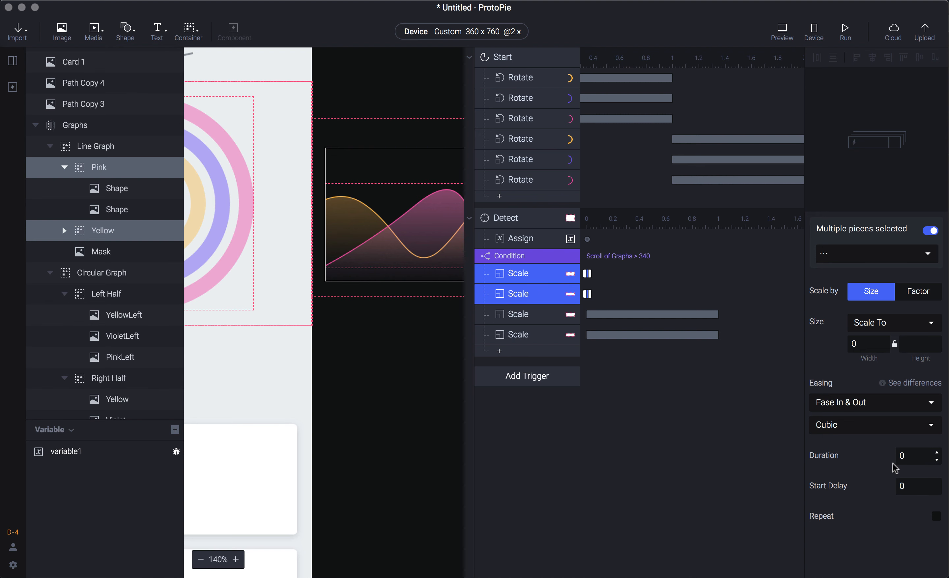
- Preview the scene, swiping to the line graph and back to the circular graph to test the conditional animation
{"action": "key", "text": "super+r"}
{"action": "left_click_drag", "start_coordinate": [818, 307], "coordinate": [757, 264]}
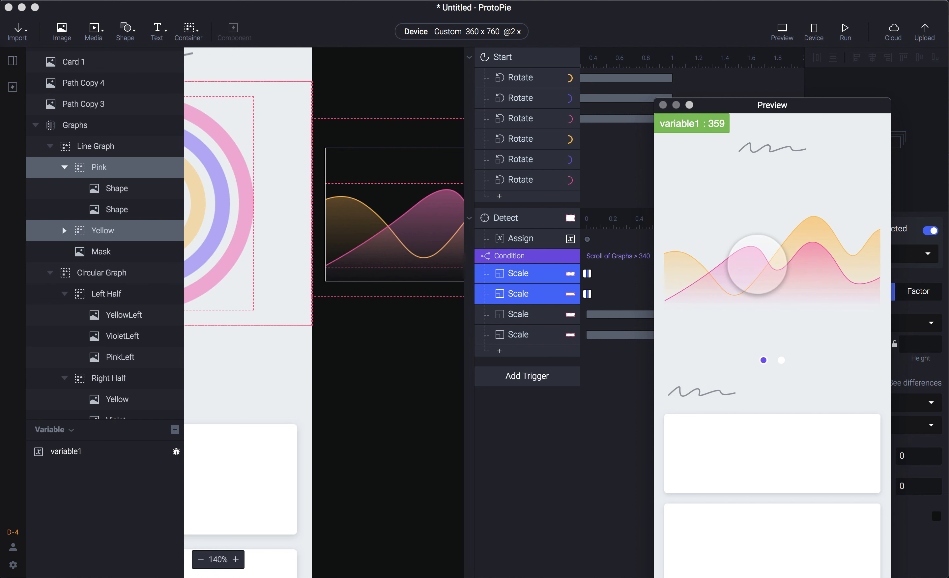
{"action": "left_click_drag", "start_coordinate": [725, 273], "coordinate": [822, 253]}
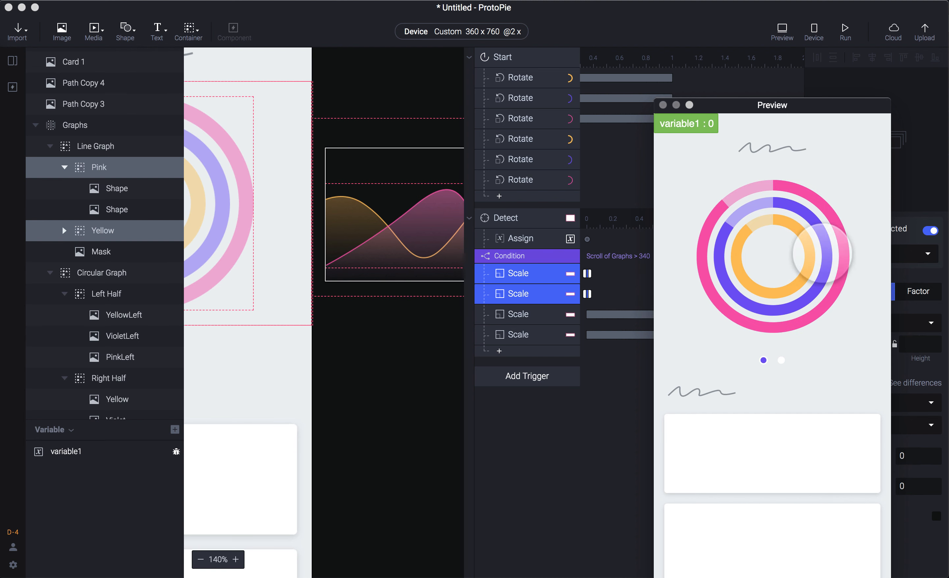
{"action": "left_click", "coordinate": [580, 435]}
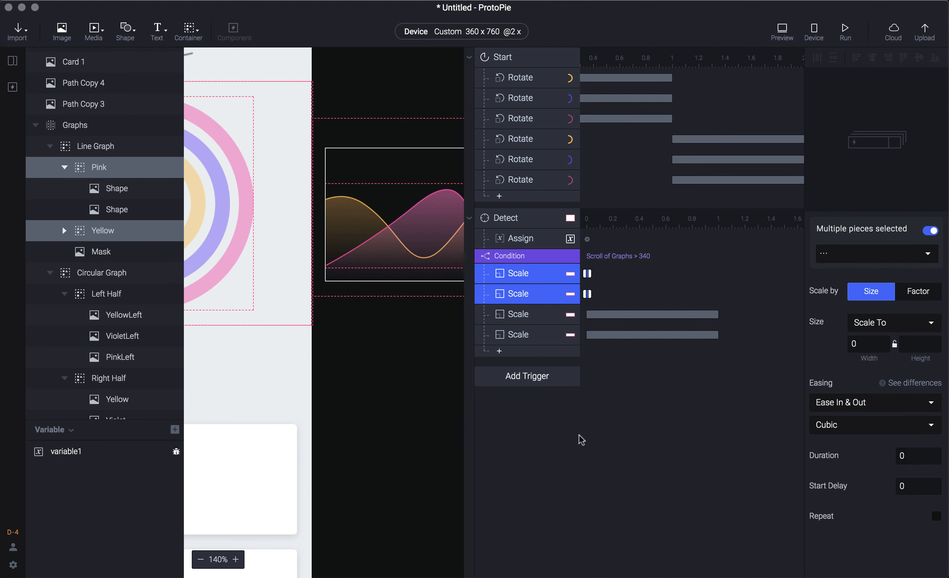
- Duplicate the Scroll of Graphs condition and make the first copy require a scroll value less than 20
{"action": "left_click", "coordinate": [517, 258]}
{"action": "key", "text": "super+d"}
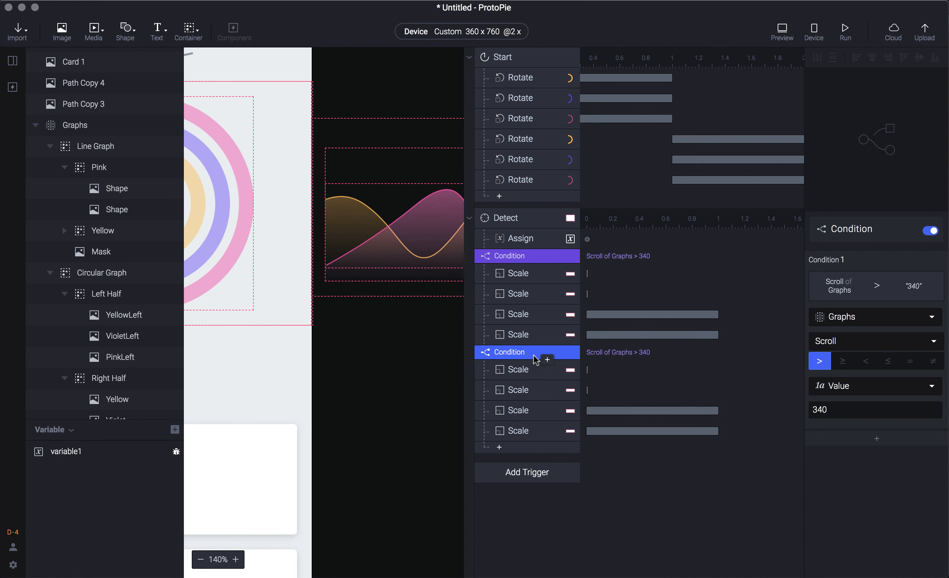
{"action": "left_click", "coordinate": [531, 259]}
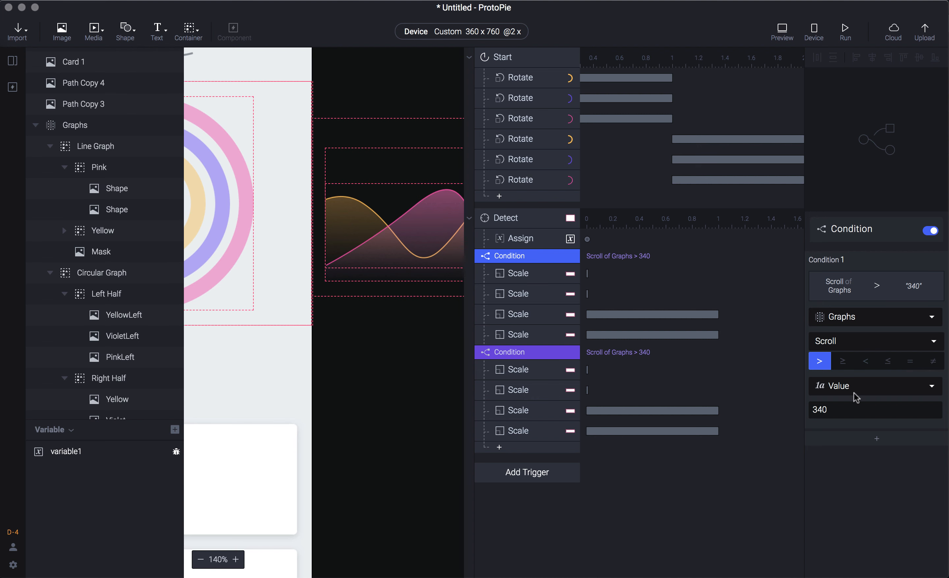
{"action": "left_click", "coordinate": [860, 368]}
{"action": "left_click", "coordinate": [844, 409]}
{"action": "type", "text": "20"}
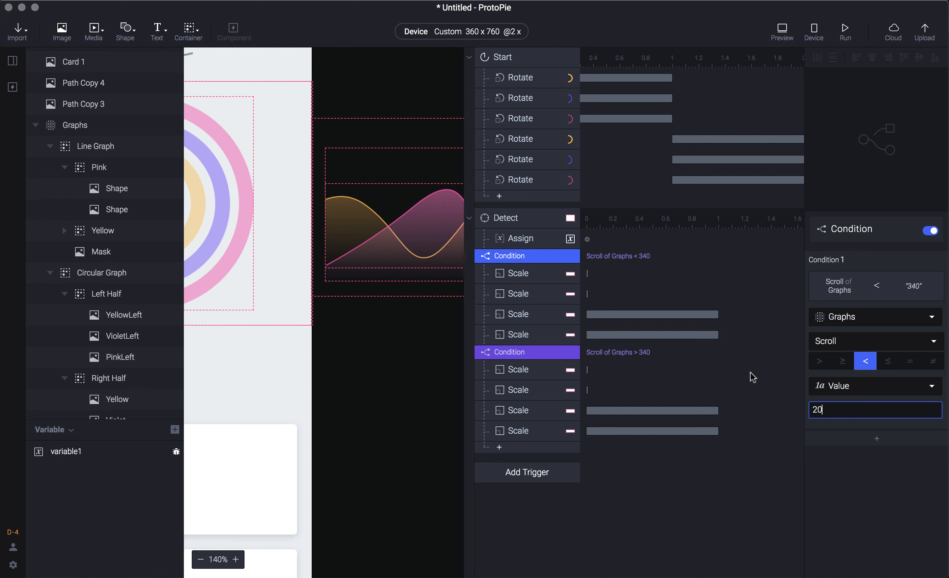
{"action": "left_click", "coordinate": [830, 496]}
- Delete the four Scale responses under the Scroll of Graphs < 20 condition
{"action": "left_click", "coordinate": [535, 274]}
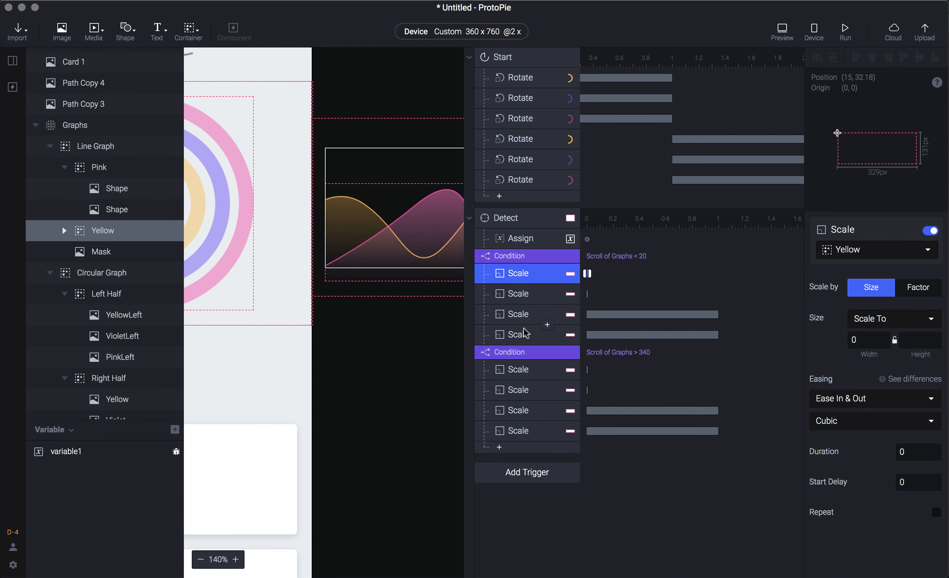
{"action": "left_click", "coordinate": [526, 335], "text": "shift"}
{"action": "key", "text": "Delete"}
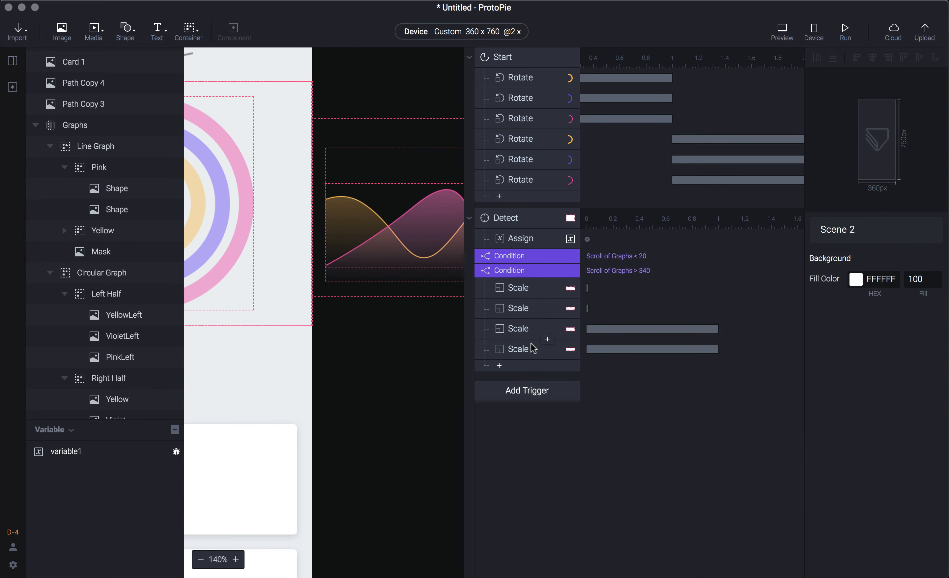
- Move all six Rotate responses from the Start trigger under the Scroll of Graphs < 20 condition
{"action": "left_click", "coordinate": [516, 77]}
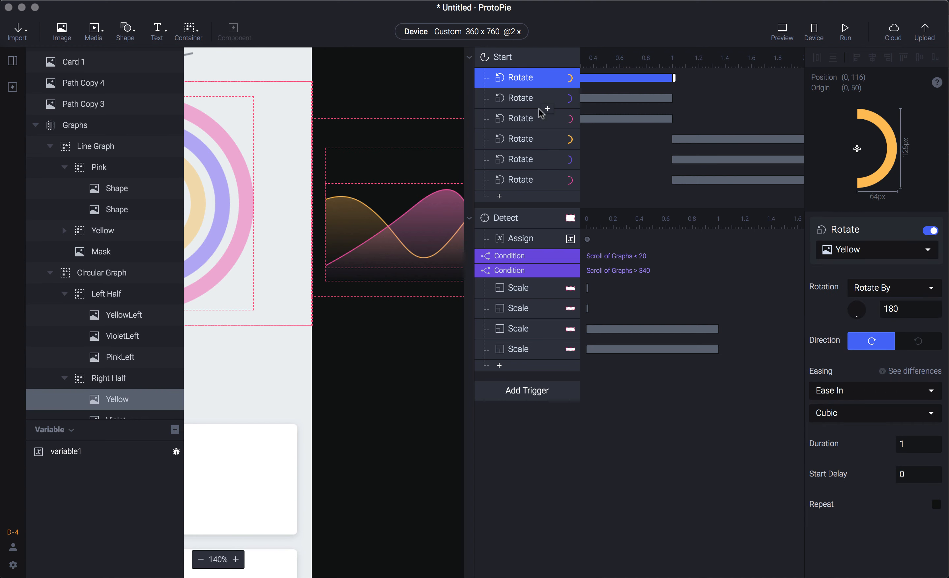
{"action": "left_click", "coordinate": [526, 182], "text": "shift"}
{"action": "left_click_drag", "start_coordinate": [522, 181], "coordinate": [521, 265]}
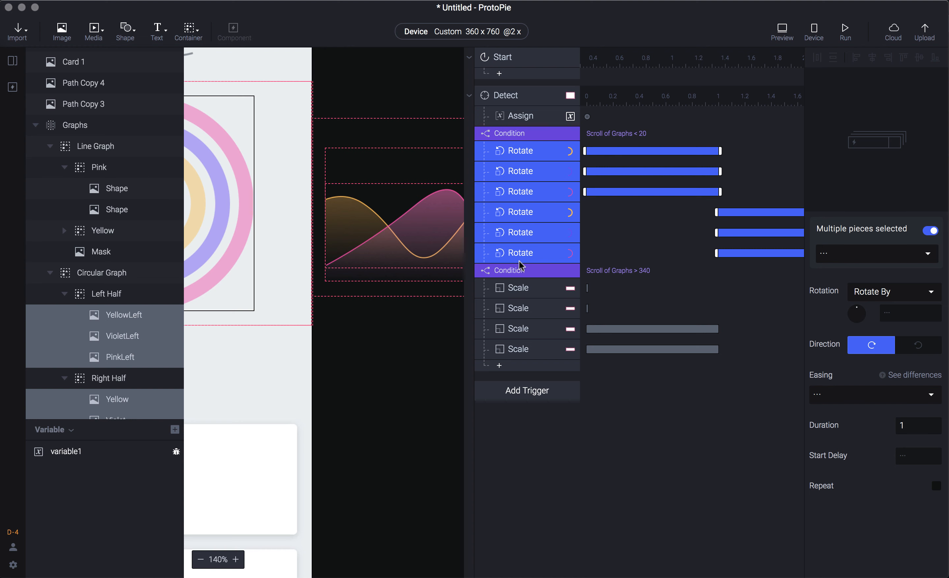
- Preview the scene, swiping between the graphs to test how the circular graph's conditional rotation behaves
{"action": "key", "text": "super+p"}
{"action": "left_click_drag", "start_coordinate": [728, 265], "coordinate": [867, 243]}
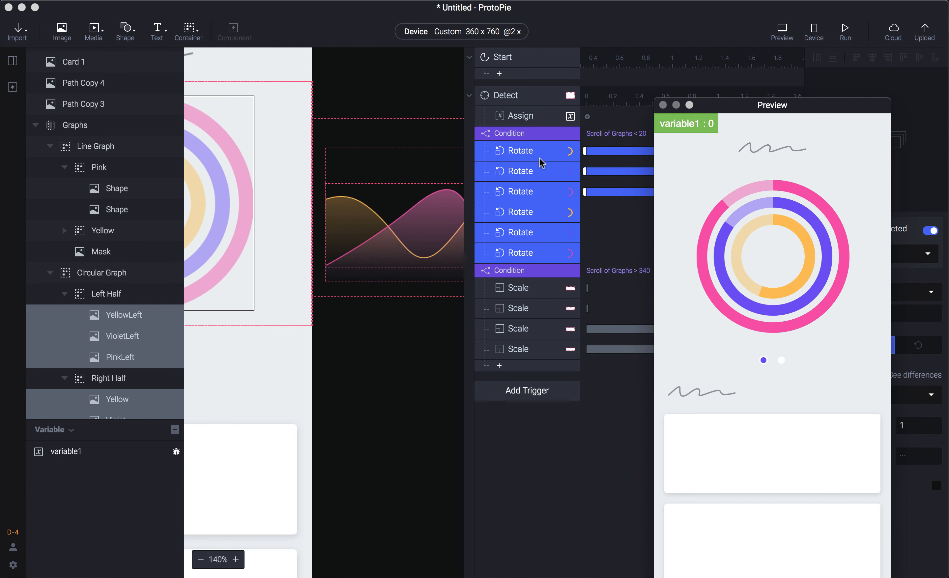
{"action": "left_click_drag", "start_coordinate": [768, 241], "coordinate": [915, 222]}
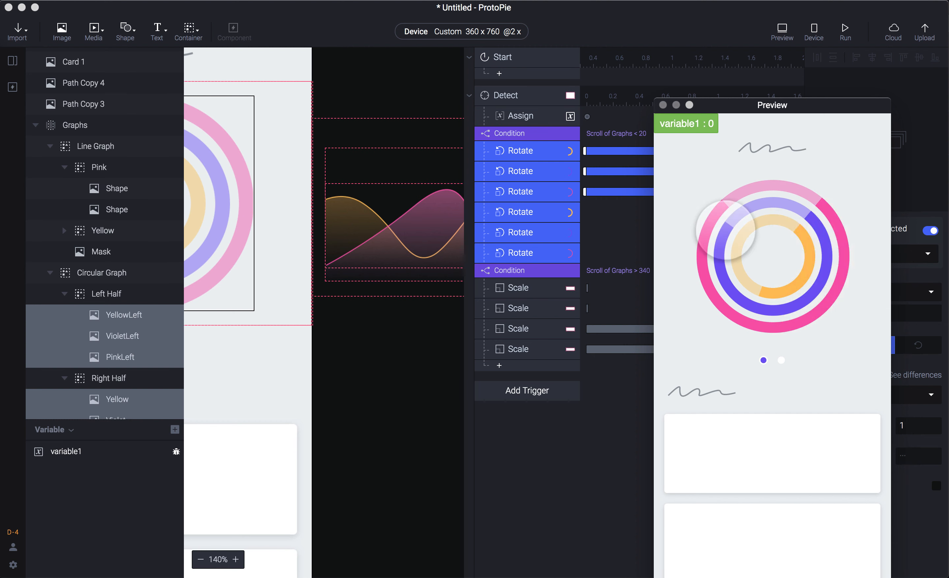
{"action": "left_click", "coordinate": [522, 272]}
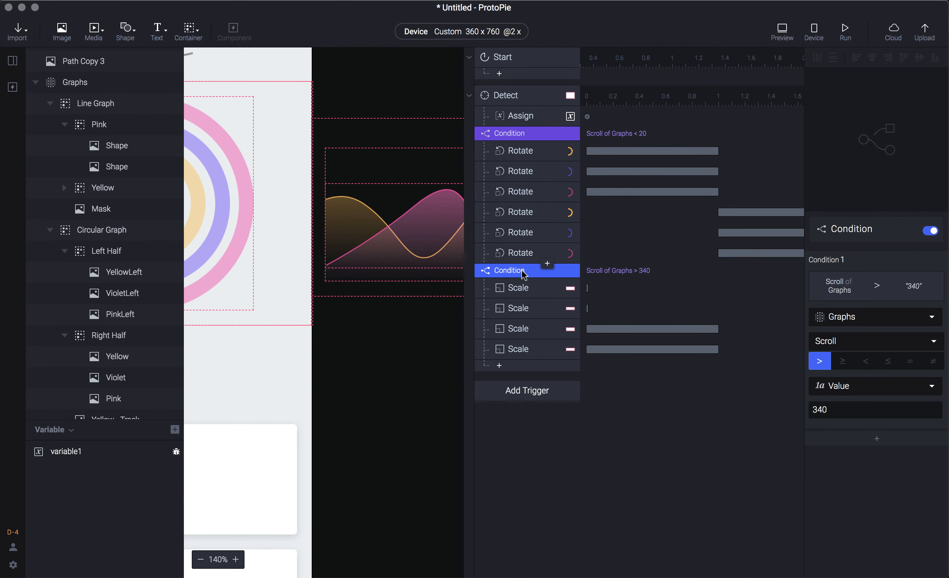
{"action": "key", "text": "super+p"}
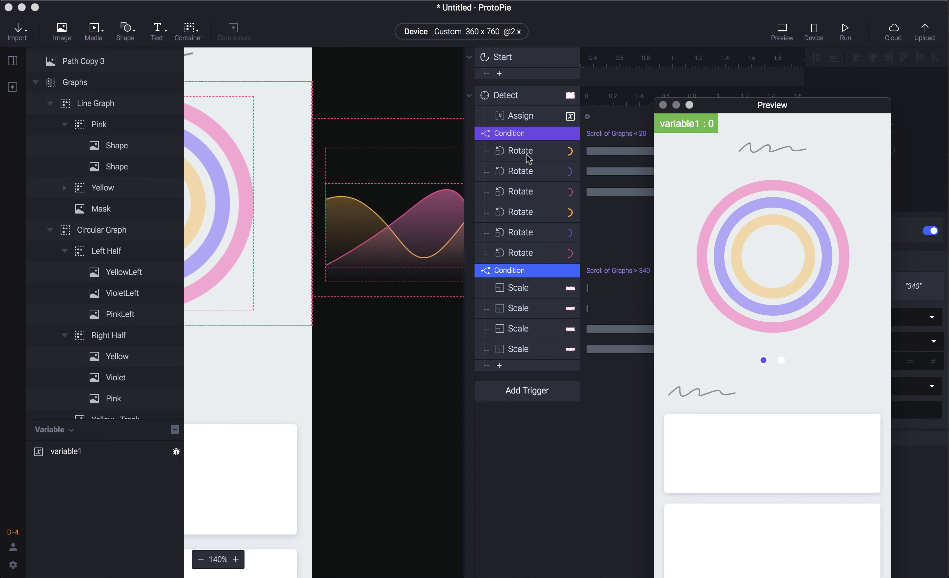
- Try copying the six Rotate responses into the Scroll of Graphs > 340 condition with duration 0 and start delay 0
{"action": "left_click", "coordinate": [516, 157]}
{"action": "left_click", "coordinate": [536, 255], "text": "shift"}
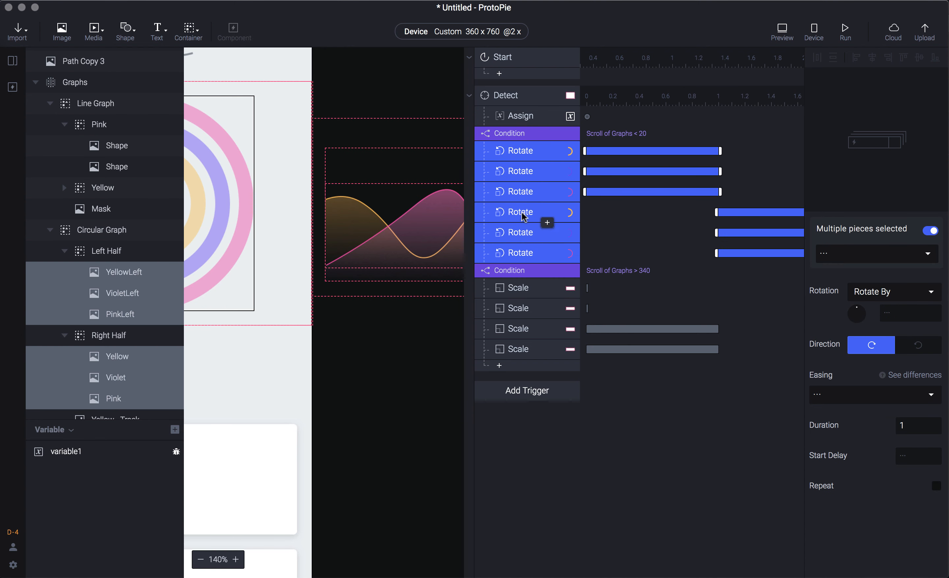
{"action": "left_click", "coordinate": [508, 348]}
{"action": "key", "text": "super+v"}
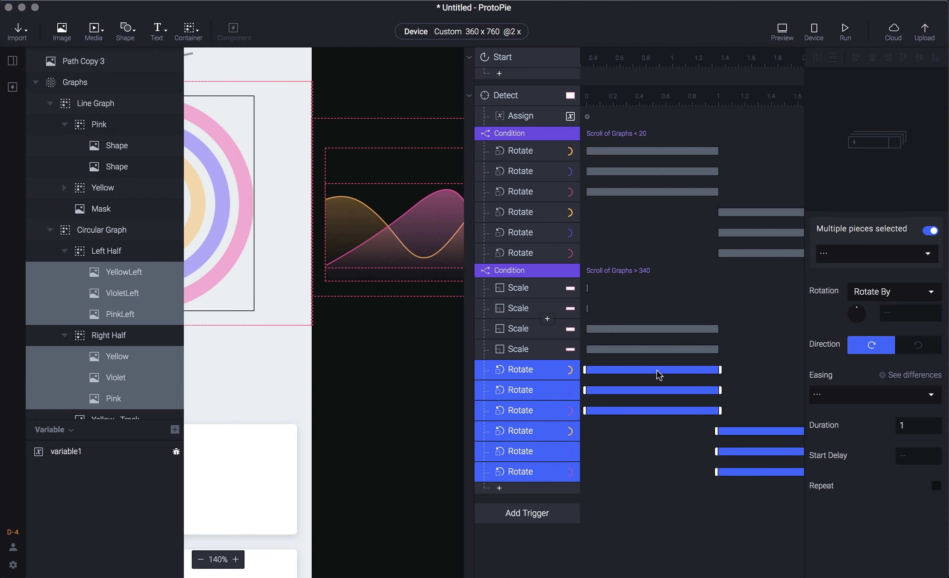
{"action": "left_click", "coordinate": [913, 426]}
{"action": "type", "text": "0"}
{"action": "left_click", "coordinate": [912, 462]}
{"action": "type", "text": "0"}
{"action": "key", "text": "Return"}
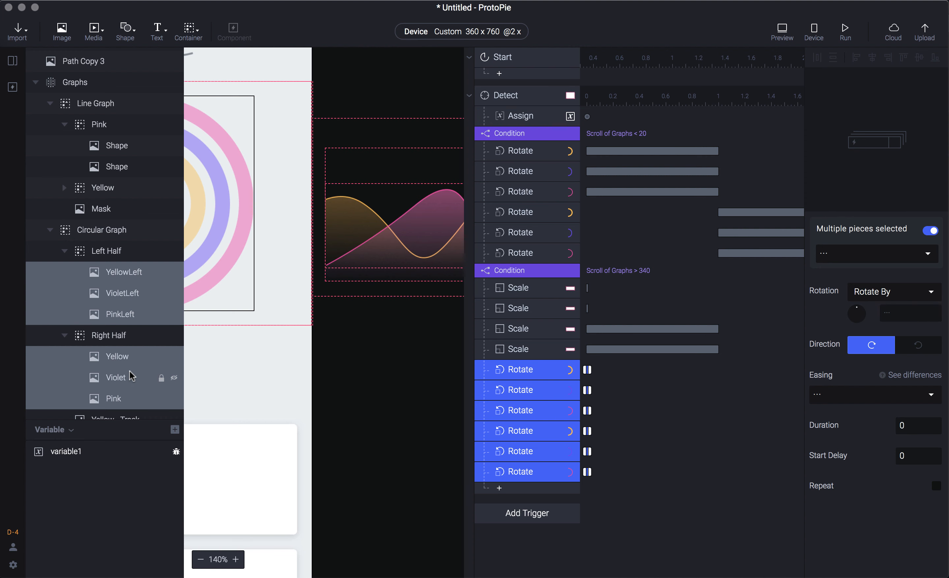
- Delete the six copied Rotate responses from the Scroll of Graphs > 340 condition
{"action": "left_click", "coordinate": [117, 357]}
{"action": "left_click", "coordinate": [124, 392], "text": "shift"}
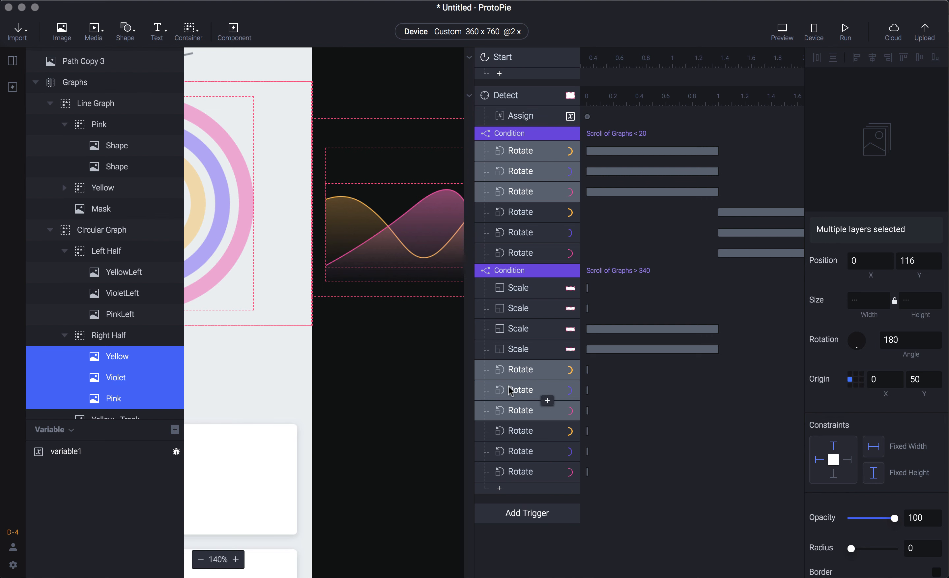
{"action": "left_click", "coordinate": [533, 476]}
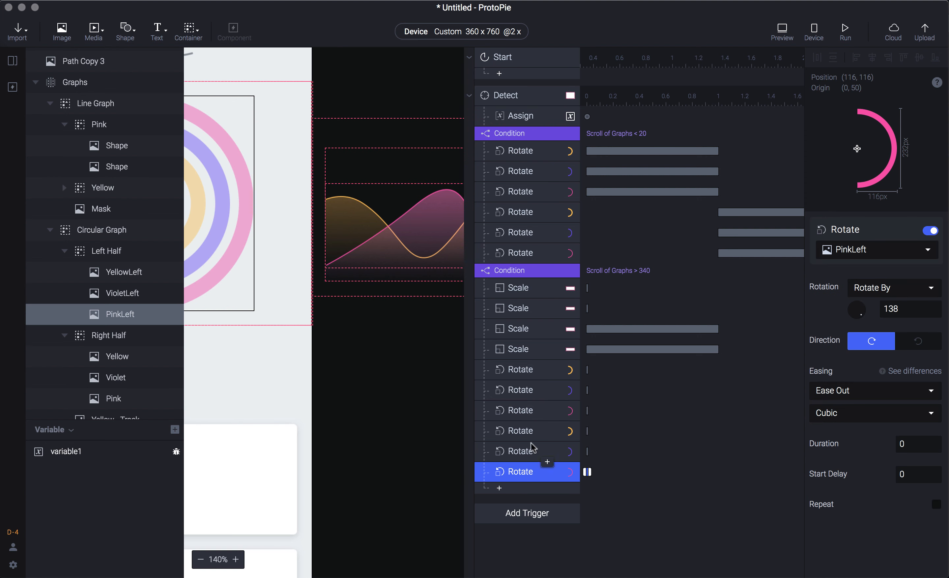
{"action": "left_click", "coordinate": [537, 372], "text": "shift"}
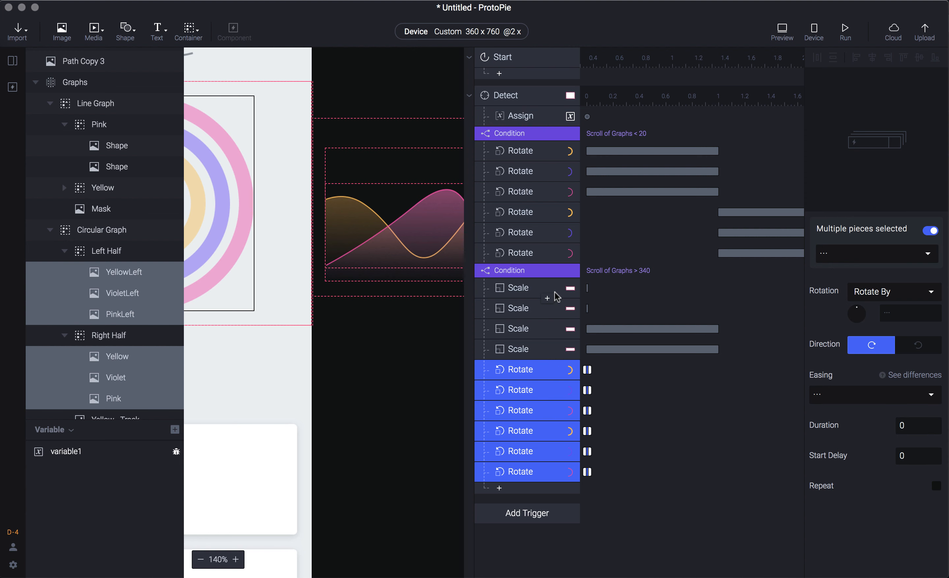
{"action": "key", "text": "Delete"}
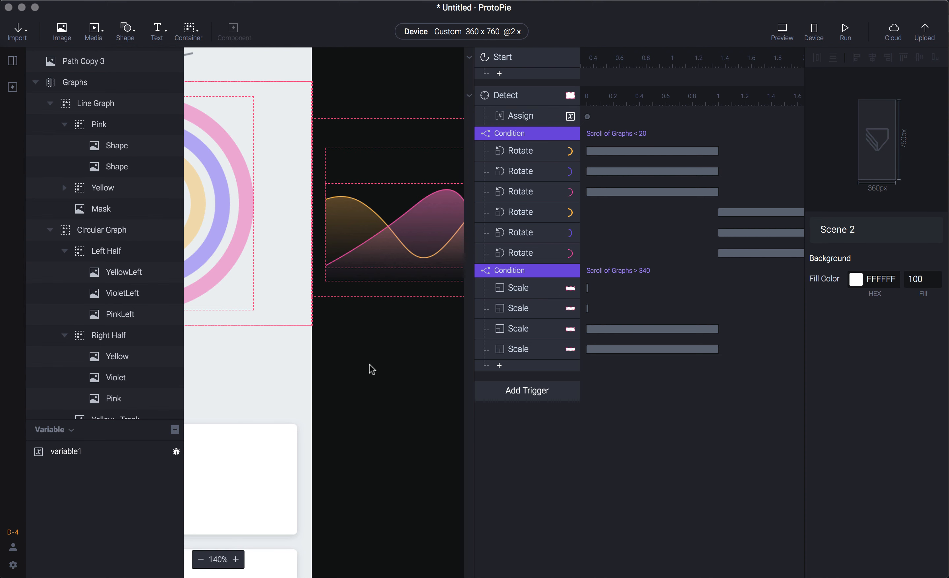
- Create a variable for this scene and name it start_circular_graph
{"action": "left_click", "coordinate": [201, 176]}
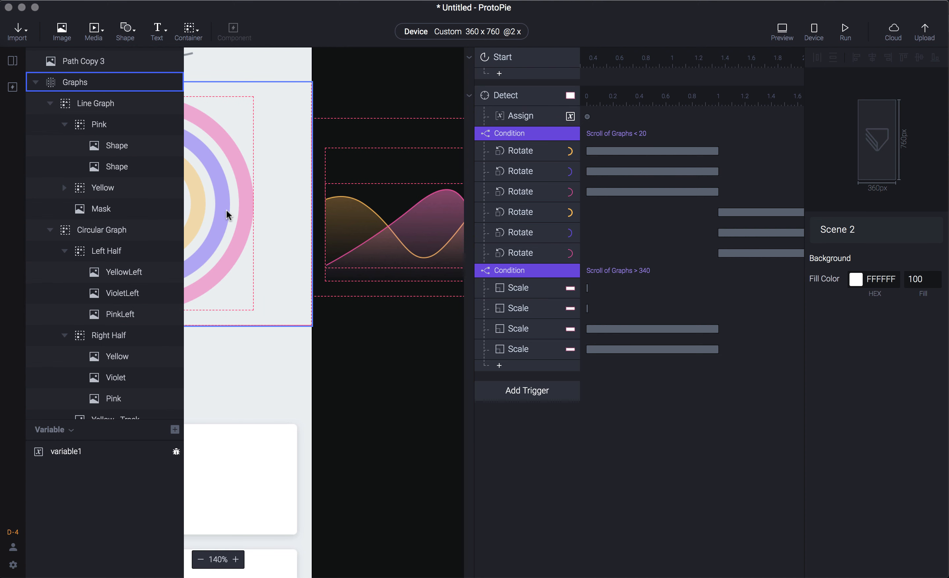
{"action": "left_click", "coordinate": [175, 429]}
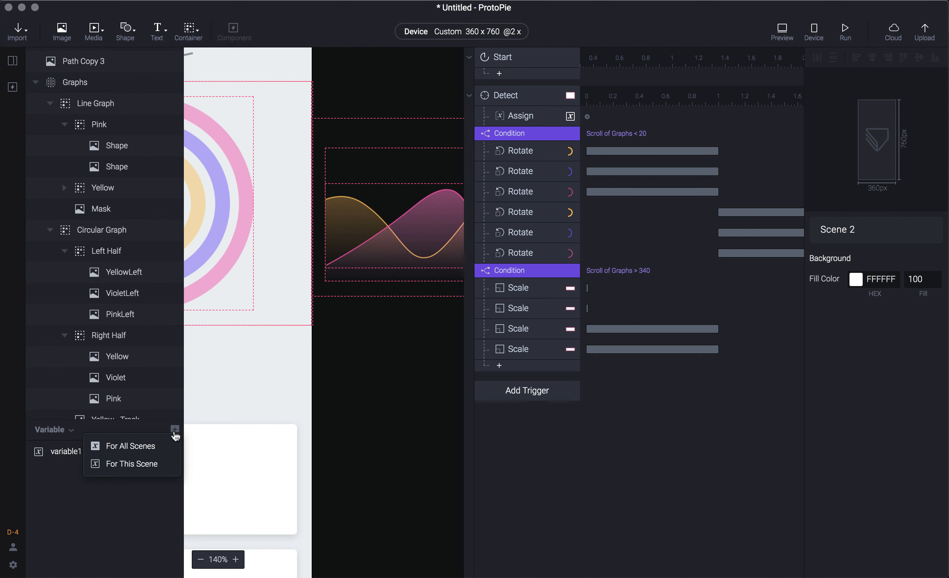
{"action": "left_click", "coordinate": [156, 470]}
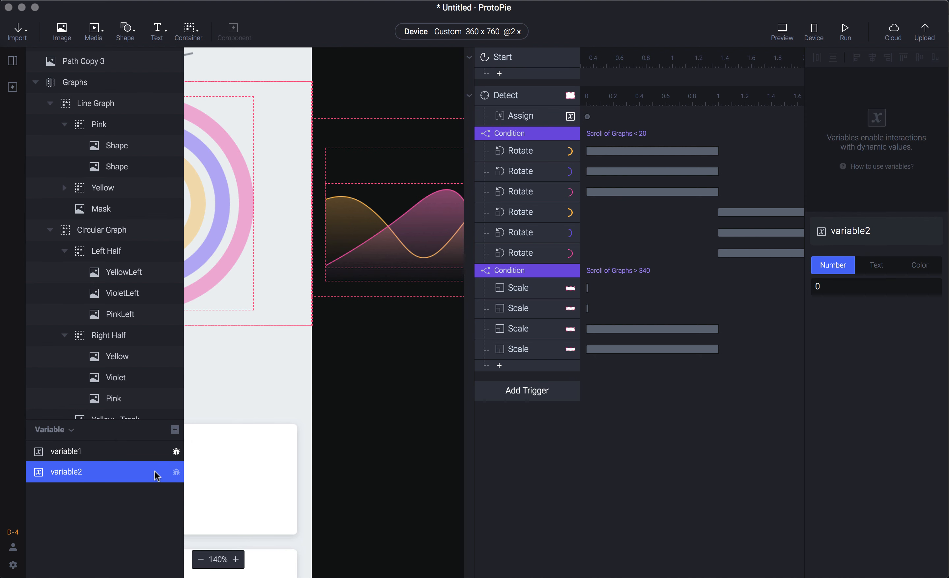
{"action": "double_click", "coordinate": [83, 471]}
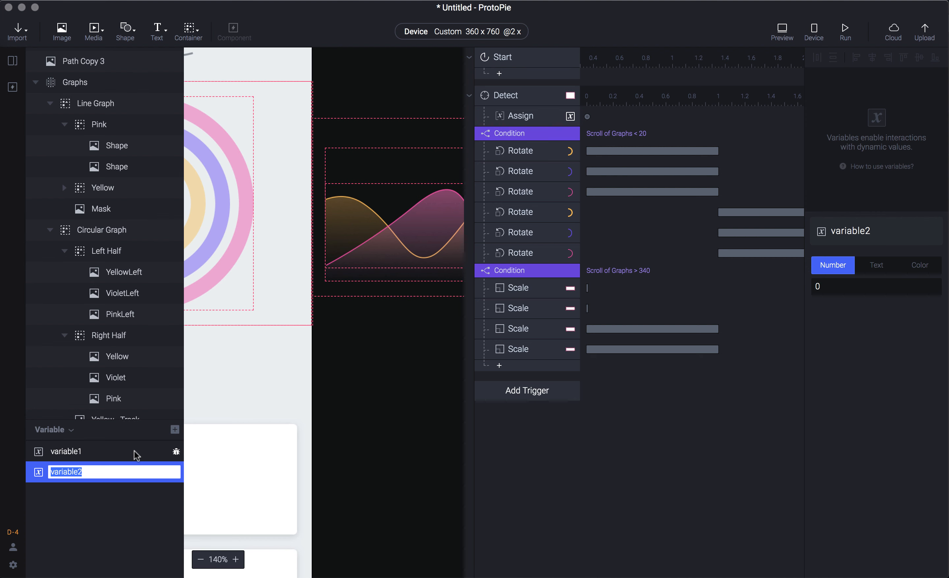
{"action": "type", "text": "start_circular_graph"}
{"action": "key", "text": "Return"}
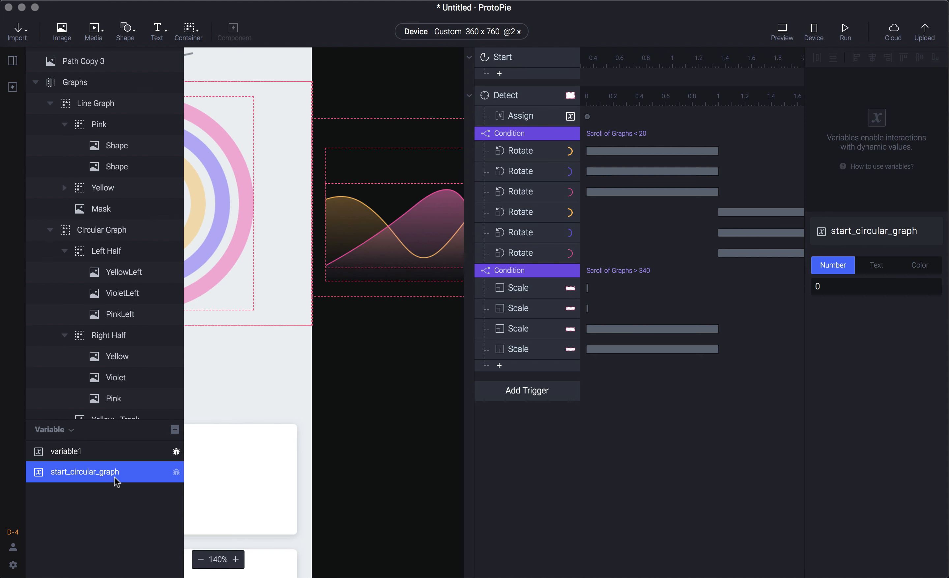
- Add a second Detect trigger that monitors the start_circular_graph variable
{"action": "left_click", "coordinate": [588, 420]}
{"action": "left_click", "coordinate": [561, 404]}
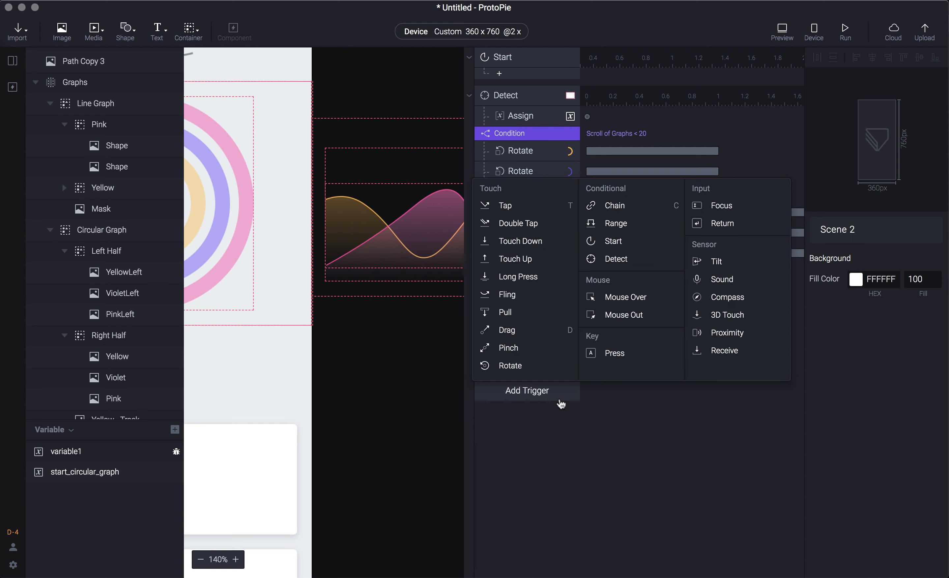
{"action": "left_click", "coordinate": [621, 261]}
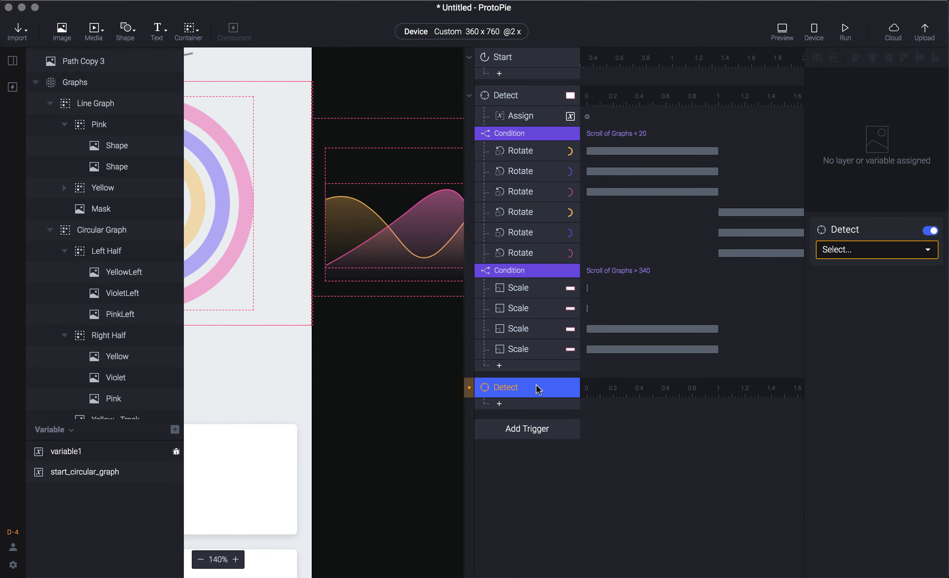
{"action": "left_click", "coordinate": [891, 251]}
{"action": "left_click", "coordinate": [872, 318]}
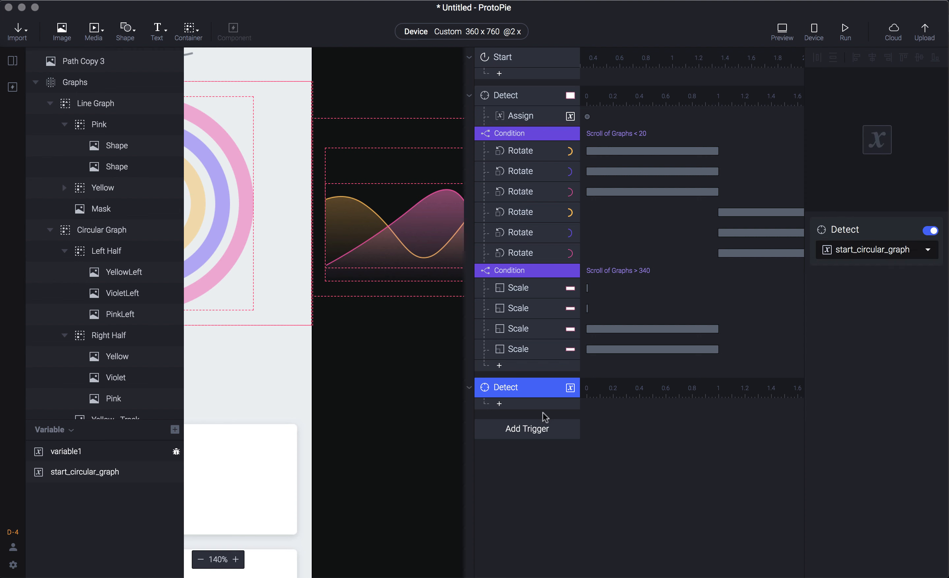
- Add a condition to the new Detect trigger requiring start_circular_graph to equal 1
{"action": "left_click", "coordinate": [545, 408]}
{"action": "left_click", "coordinate": [553, 393]}
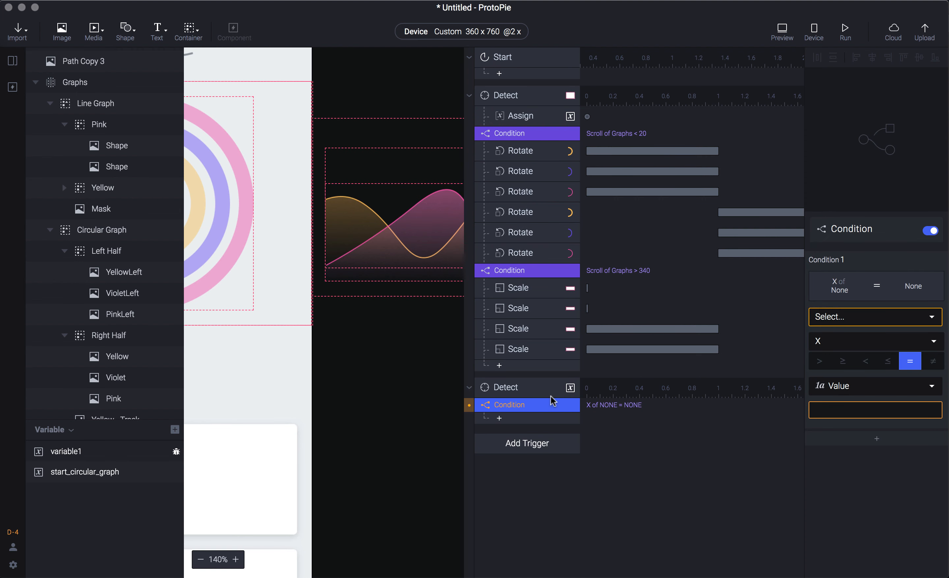
{"action": "left_click", "coordinate": [890, 317]}
{"action": "left_click", "coordinate": [871, 405]}
{"action": "left_click", "coordinate": [875, 390]}
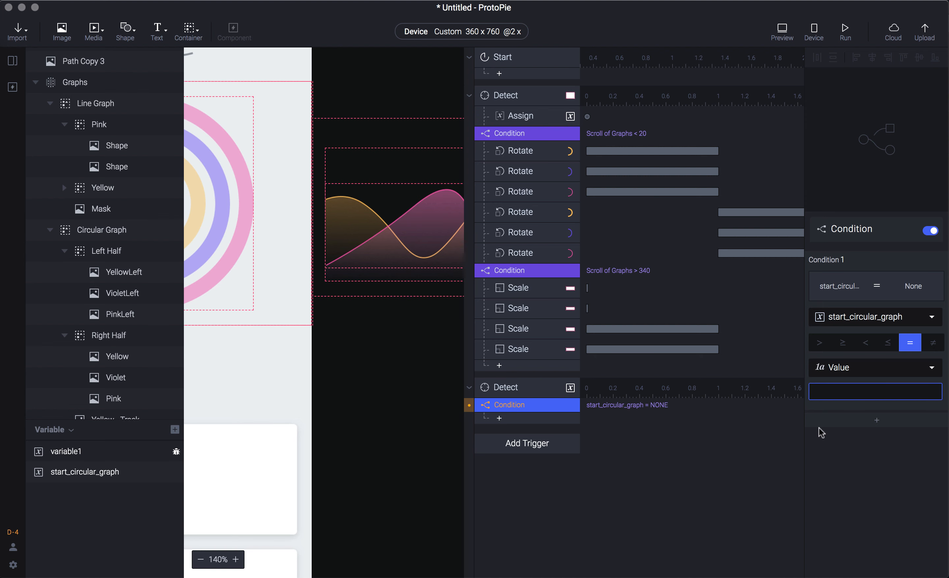
{"action": "type", "text": "1"}
{"action": "key", "text": "Return"}
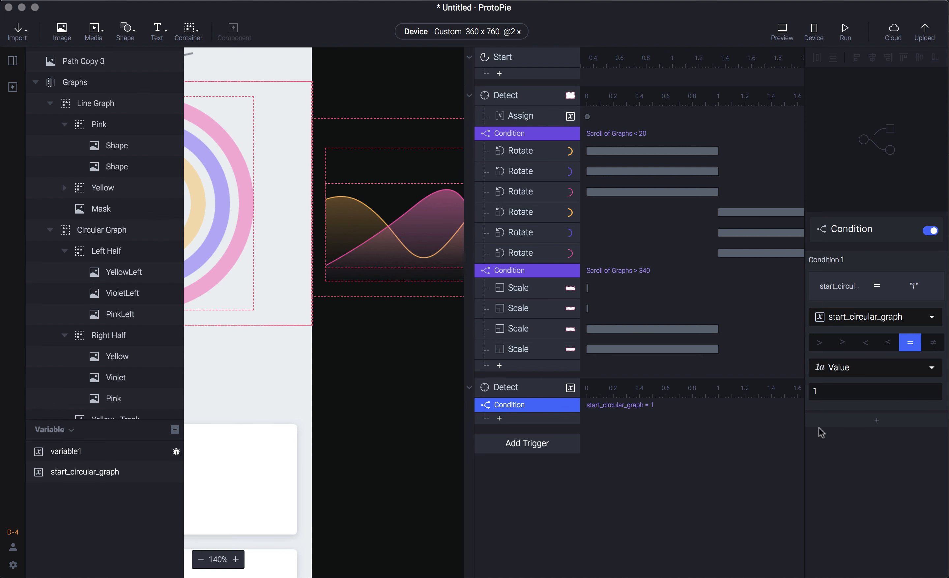
{"action": "left_click", "coordinate": [664, 491]}
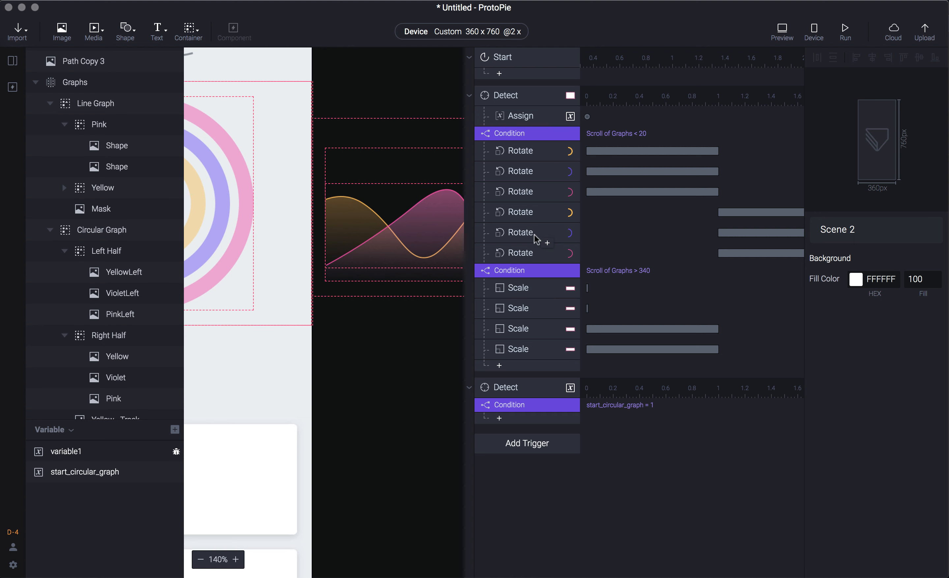
- Copy the six Rotate responses from the Scroll of Graphs < 20 condition into the start_circular_graph = 1 condition
{"action": "left_click", "coordinate": [524, 255]}
{"action": "left_click", "coordinate": [534, 154], "text": "shift"}
{"action": "key", "text": "ctrl+c"}
{"action": "left_click", "coordinate": [518, 406]}
{"action": "key", "text": "ctrl+v"}
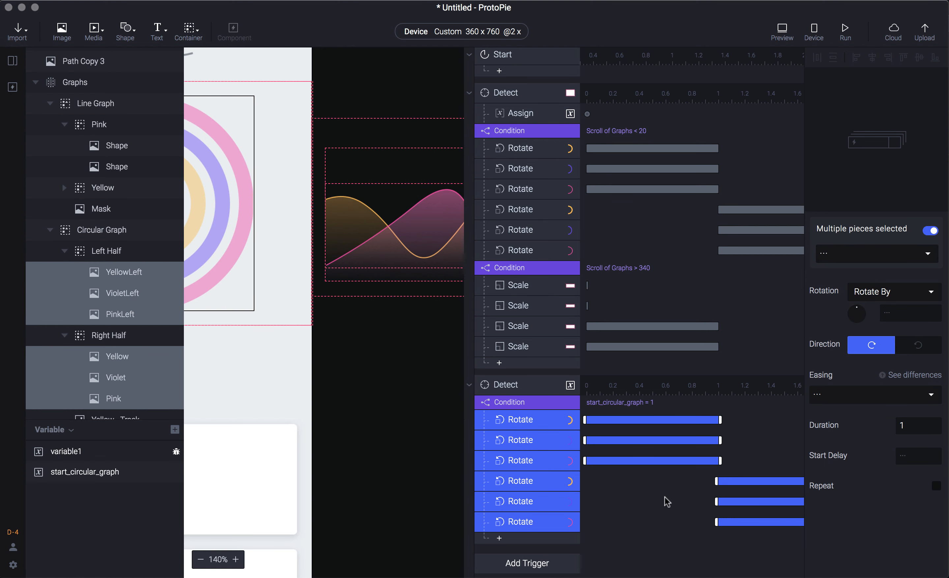
- Set the duration and start delay of the six pasted Rotate responses to 0
{"action": "scroll", "coordinate": [668, 501], "scroll_direction": "down", "scroll_amount": 5}
{"action": "left_click", "coordinate": [900, 425]}
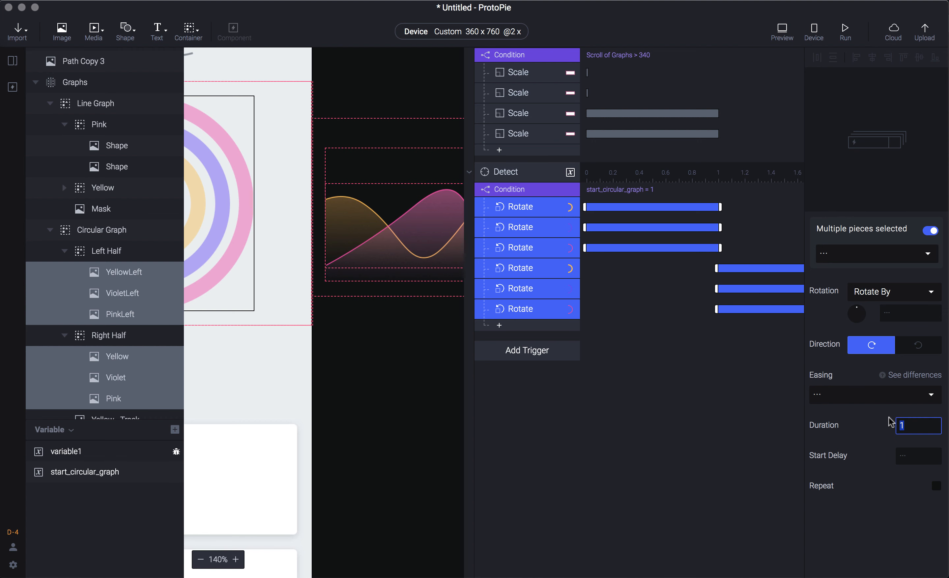
{"action": "key", "text": "Return"}
{"action": "type", "text": "0"}
{"action": "key", "text": "Return"}
{"action": "left_click", "coordinate": [661, 415]}
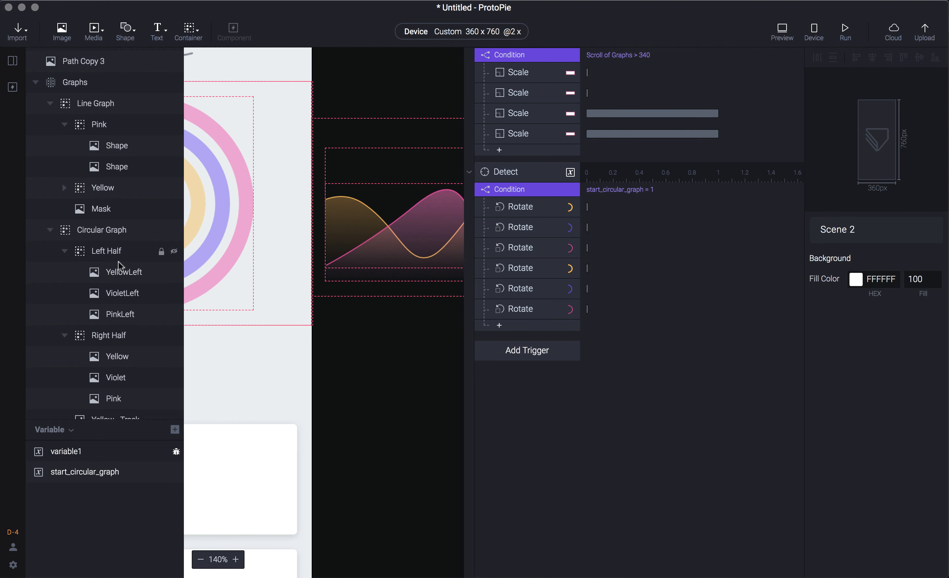
- Examine the YellowLeft, VioletLeft and PinkLeft layers' rotation and the angle of YellowLeft's Rotate response under start_circular_graph = 1
{"action": "left_click", "coordinate": [101, 277]}
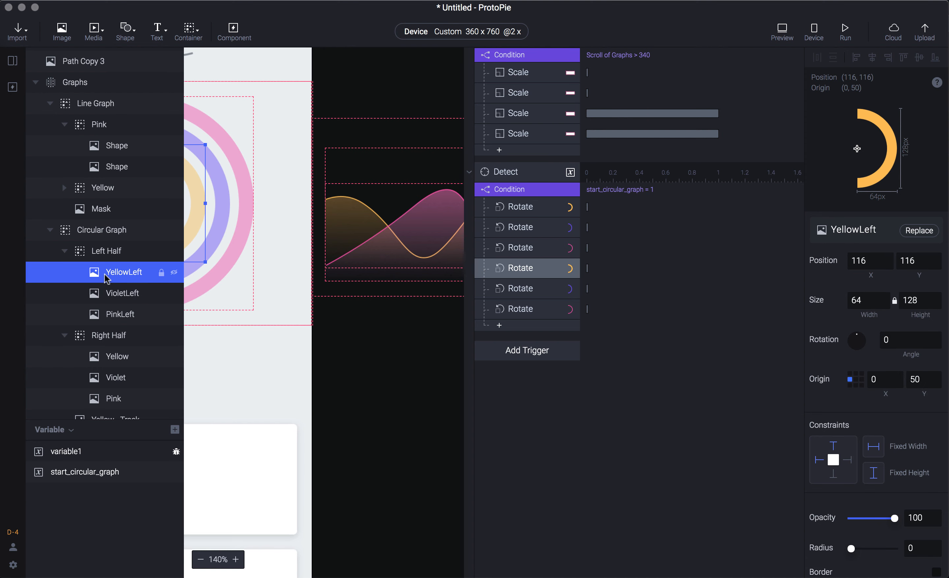
{"action": "left_click", "coordinate": [118, 295]}
{"action": "left_click", "coordinate": [123, 314]}
{"action": "left_click", "coordinate": [123, 293]}
{"action": "left_click", "coordinate": [125, 273]}
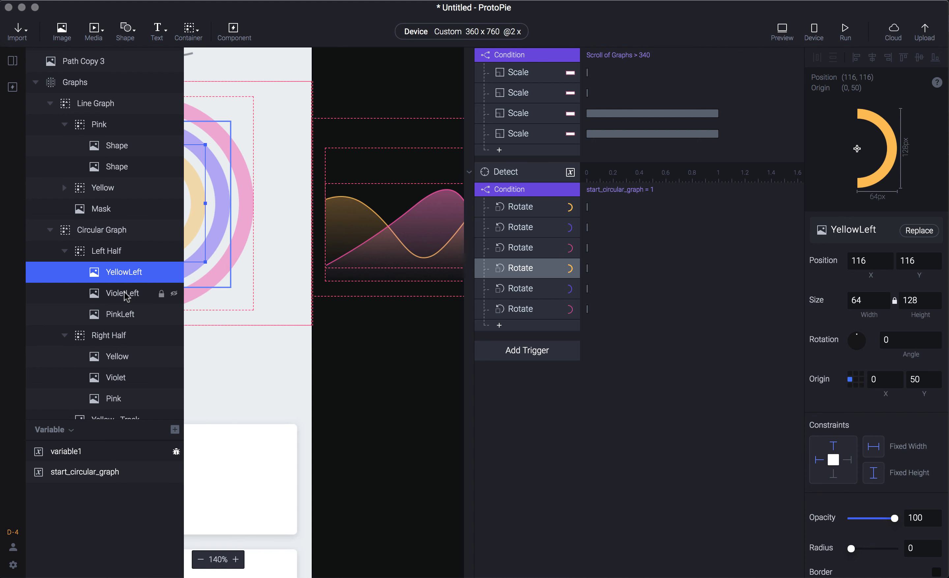
{"action": "left_click", "coordinate": [125, 294]}
{"action": "left_click", "coordinate": [125, 314]}
{"action": "left_click", "coordinate": [126, 273]}
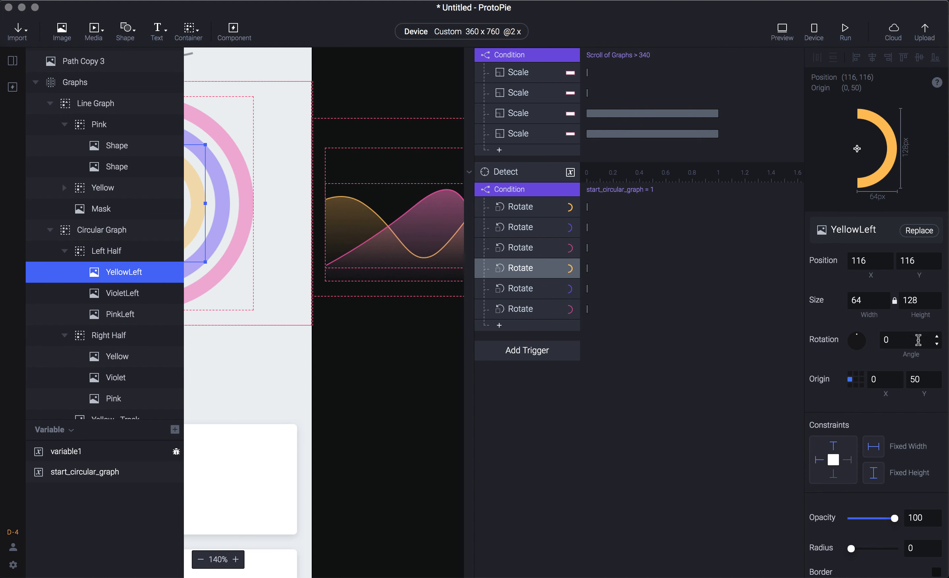
{"action": "left_click", "coordinate": [523, 269]}
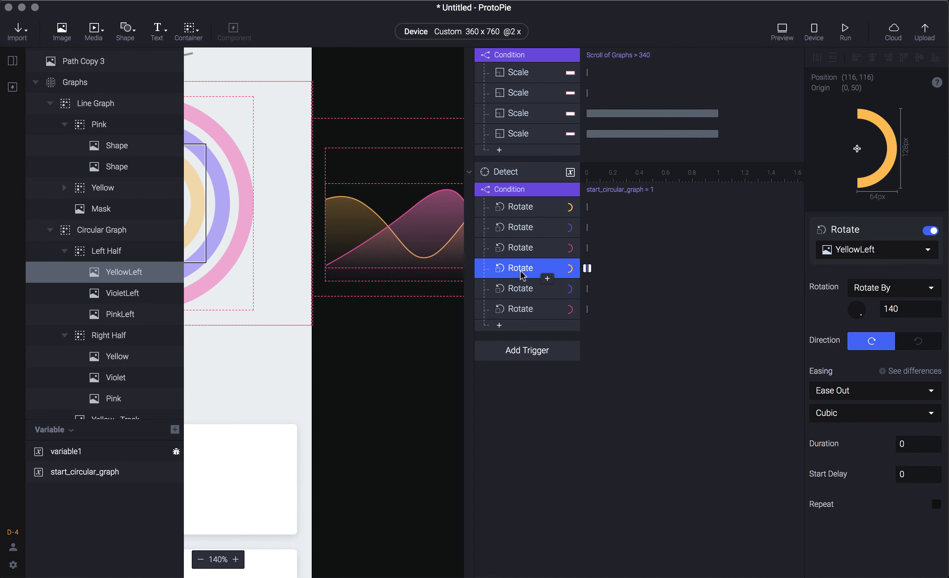
{"action": "left_click", "coordinate": [120, 294]}
{"action": "left_click", "coordinate": [120, 281]}
{"action": "left_click", "coordinate": [122, 295]}
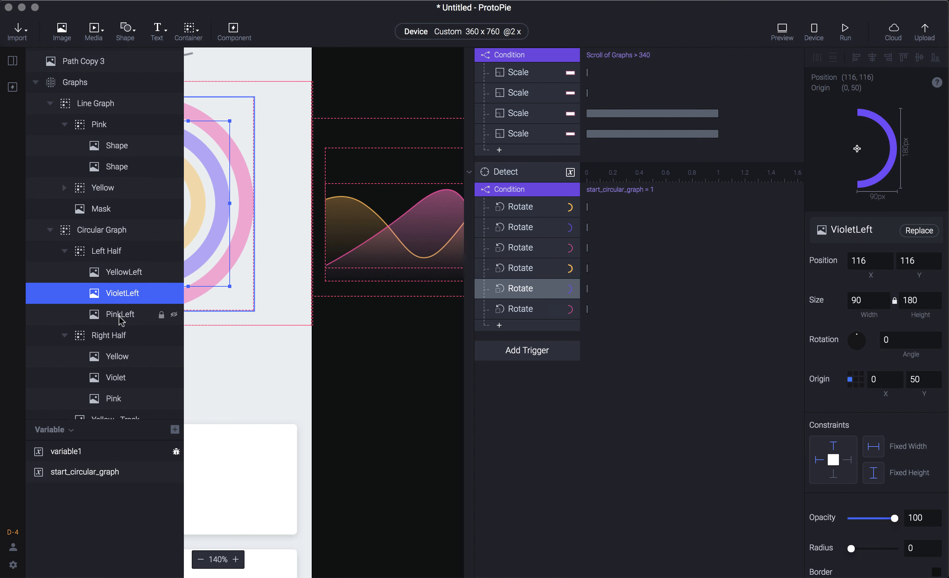
{"action": "left_click", "coordinate": [127, 278]}
- Negate the 140, 126 and 138 Rotate By angles of YellowLeft, VioletLeft and PinkLeft under the start_circular_graph = 1 condition
{"action": "left_click", "coordinate": [545, 273]}
{"action": "left_click", "coordinate": [909, 313]}
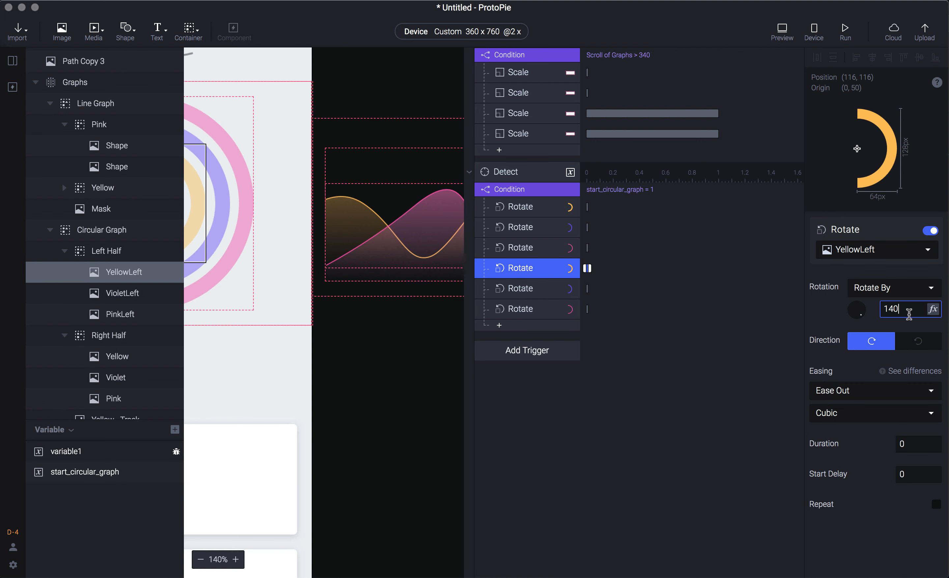
{"action": "left_click", "coordinate": [545, 288]}
{"action": "left_click", "coordinate": [921, 311]}
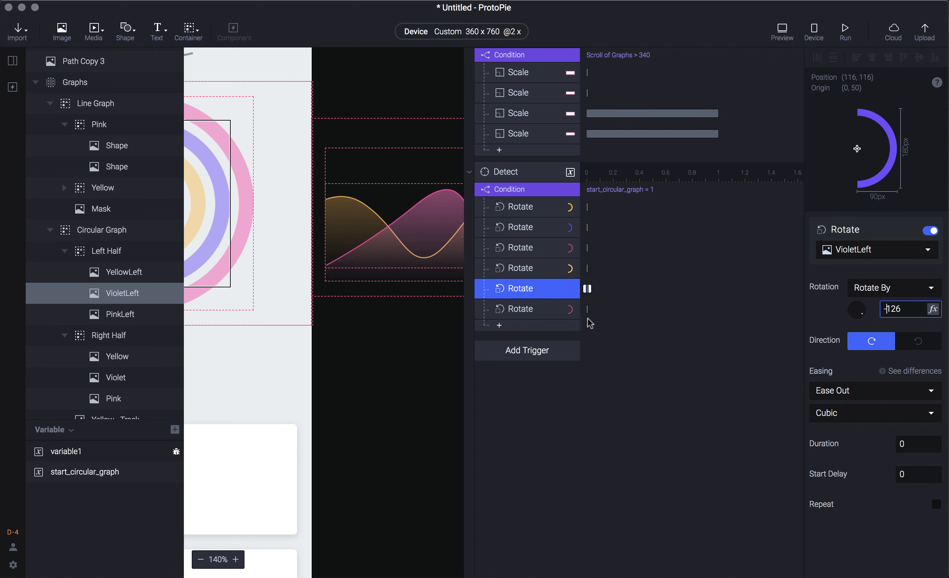
{"action": "left_click", "coordinate": [522, 309]}
{"action": "left_click", "coordinate": [918, 309]}
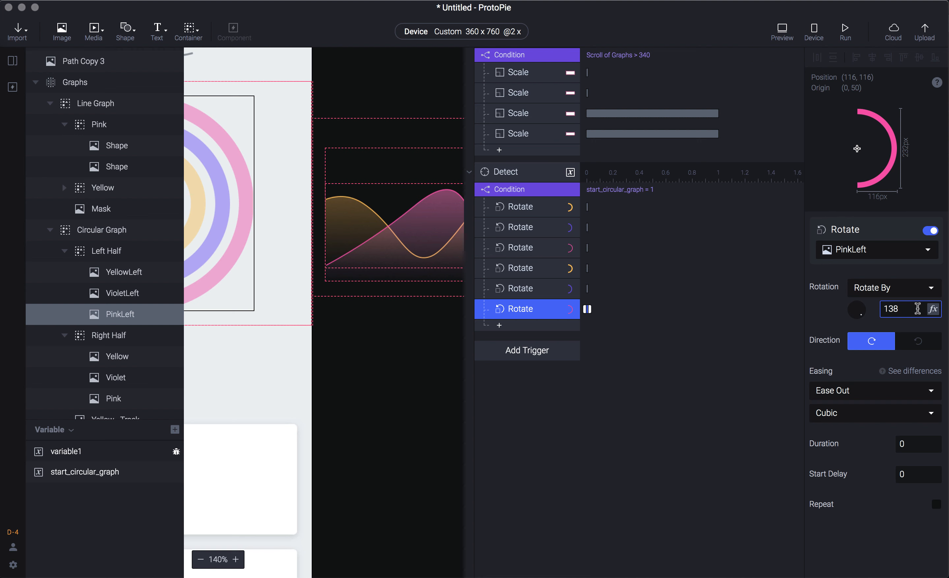
{"action": "type", "text": "-"}
{"action": "key", "text": "Return"}
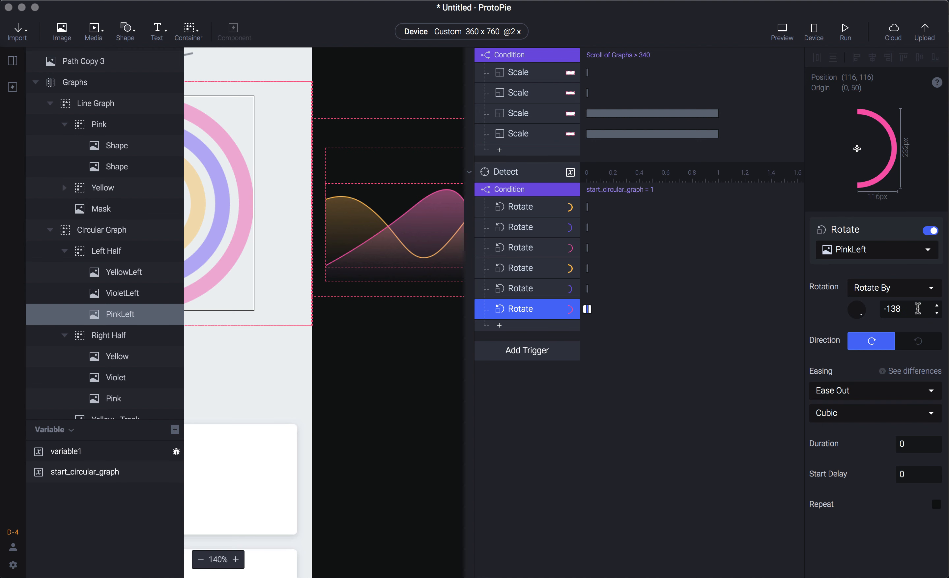
- Set the Rotate By angles of the right-half Yellow, Violet and Pink responses under start_circular_graph = 1 to -180
{"action": "left_click", "coordinate": [528, 216]}
{"action": "left_click", "coordinate": [917, 312]}
{"action": "type", "text": "-"}
{"action": "key", "text": "Return"}
{"action": "left_click", "coordinate": [518, 227]}
{"action": "left_click", "coordinate": [915, 309]}
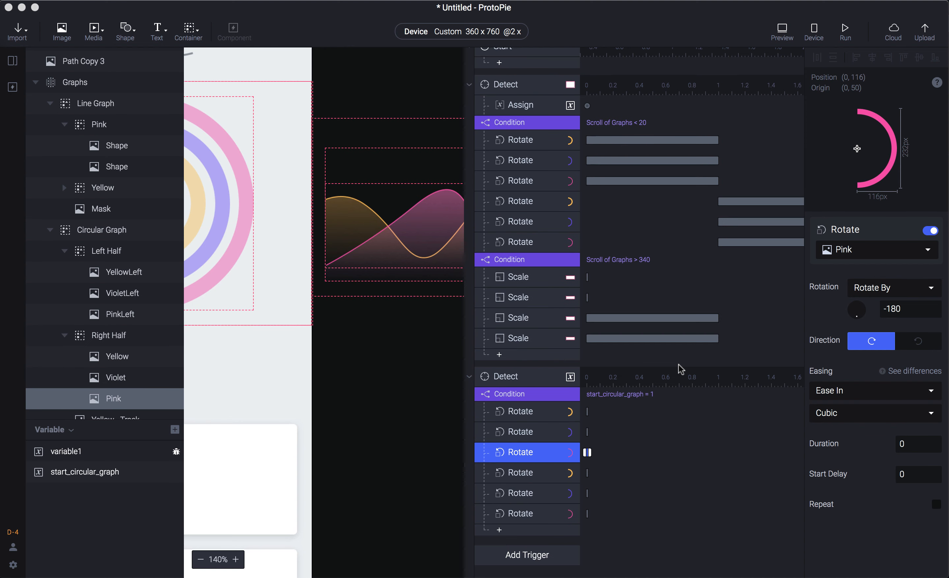
- Duplicate the start_circular_graph = 1 condition and delete the six Rotate responses from the copy
{"action": "scroll", "coordinate": [681, 367], "scroll_direction": "down", "scroll_amount": 5}
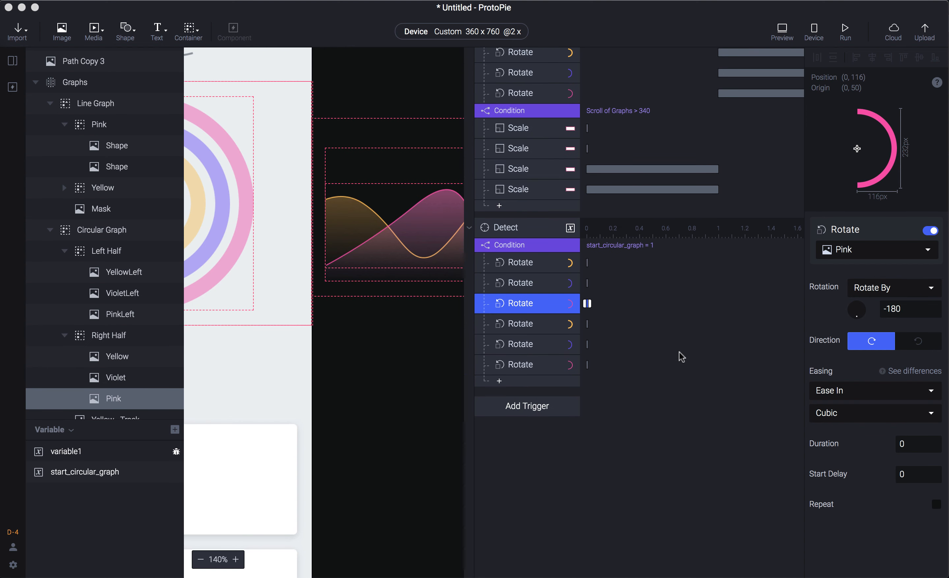
{"action": "left_click", "coordinate": [521, 246]}
{"action": "key", "text": "super+d"}
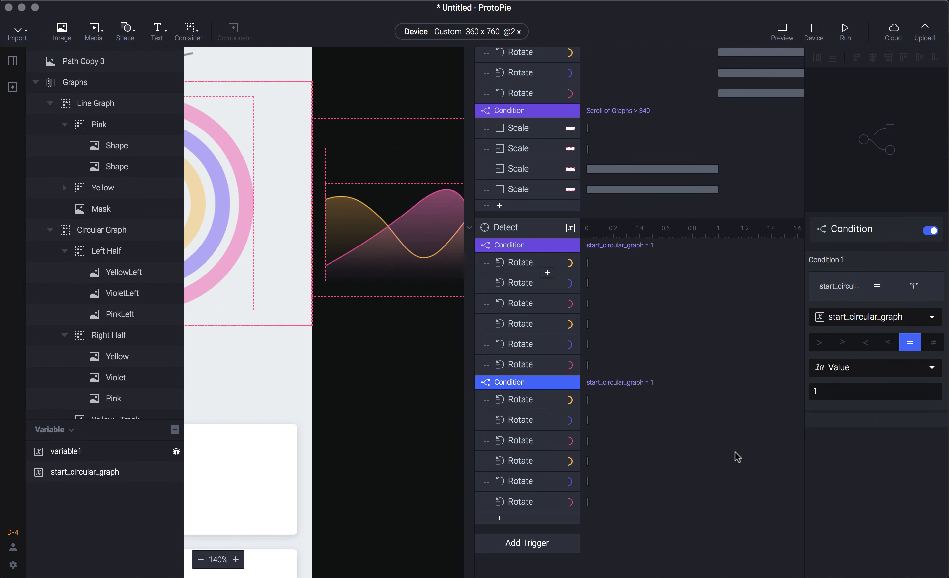
{"action": "left_click", "coordinate": [514, 401]}
{"action": "left_click", "coordinate": [521, 501], "text": "shift"}
{"action": "key", "text": "Delete"}
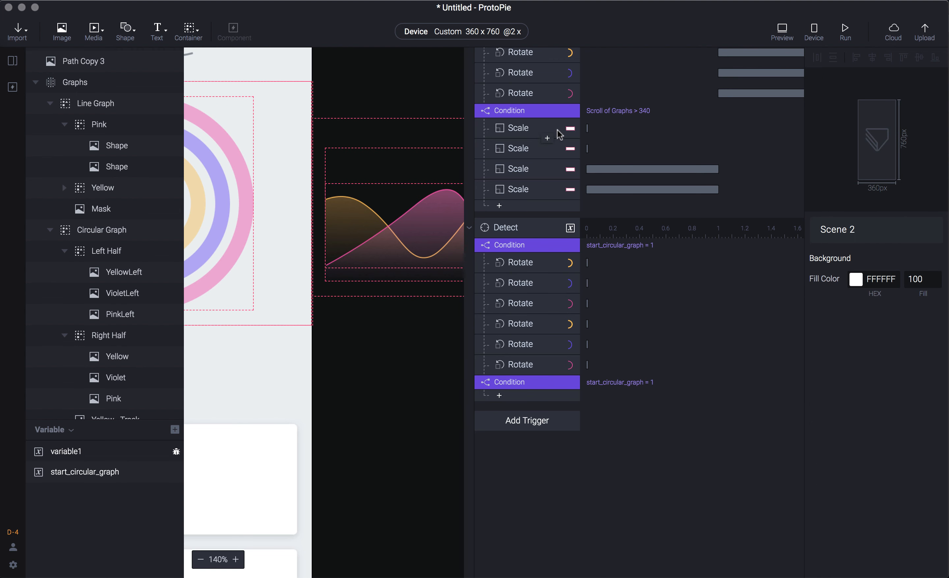
- Move the six Rotate responses from the Scroll of Graphs < 20 condition into the empty duplicated condition
{"action": "scroll", "coordinate": [551, 126], "scroll_direction": "up", "scroll_amount": 5}
{"action": "left_click", "coordinate": [545, 150]}
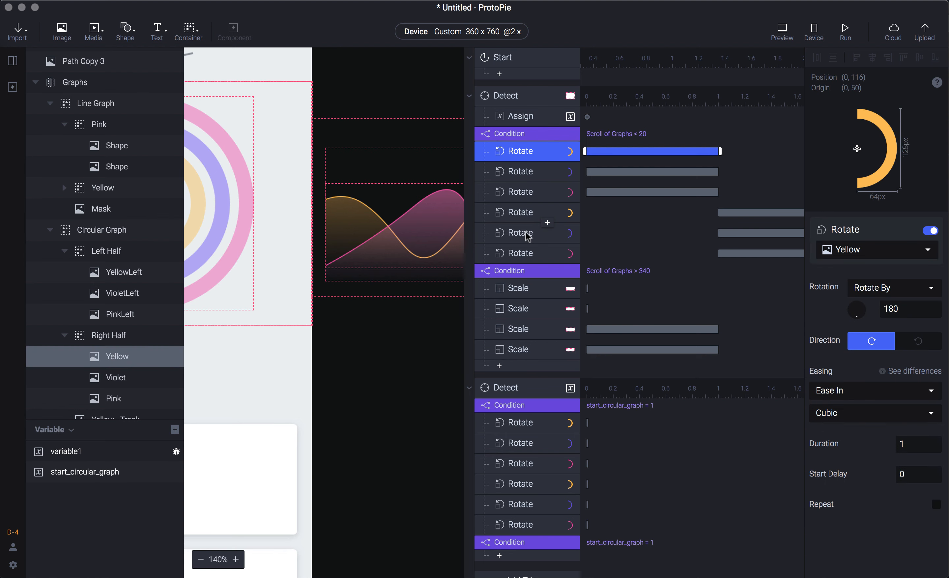
{"action": "left_click", "coordinate": [526, 249], "text": "shift"}
{"action": "scroll", "coordinate": [525, 234], "scroll_direction": "down", "scroll_amount": 2}
{"action": "left_click_drag", "start_coordinate": [525, 153], "coordinate": [536, 467]}
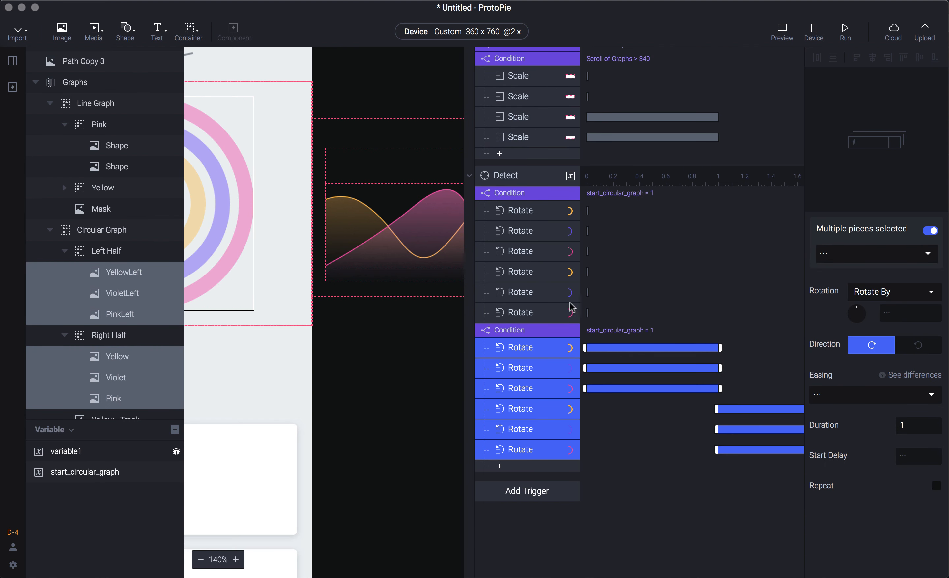
- Change the duplicated condition so that it requires start_circular_graph to equal 2
{"action": "left_click", "coordinate": [534, 175]}
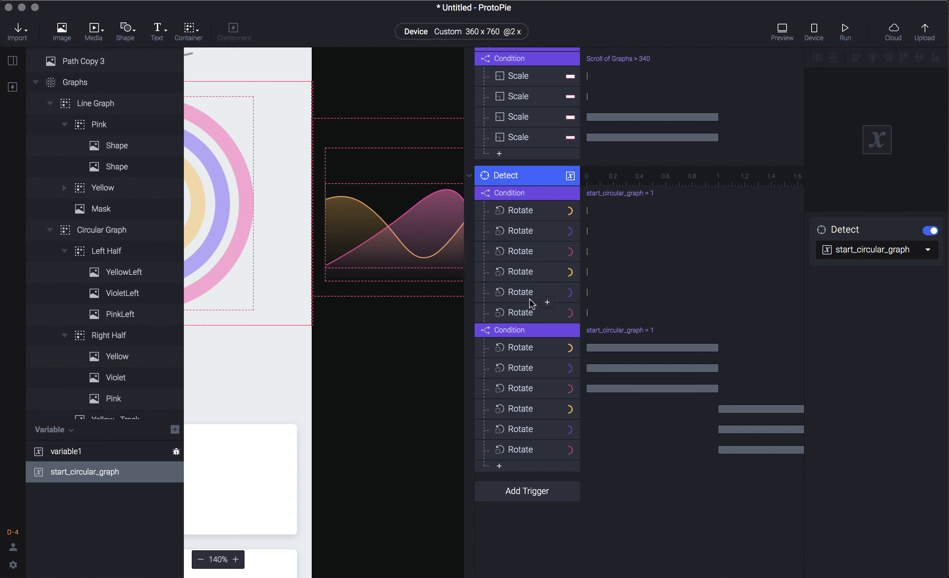
{"action": "left_click", "coordinate": [547, 331]}
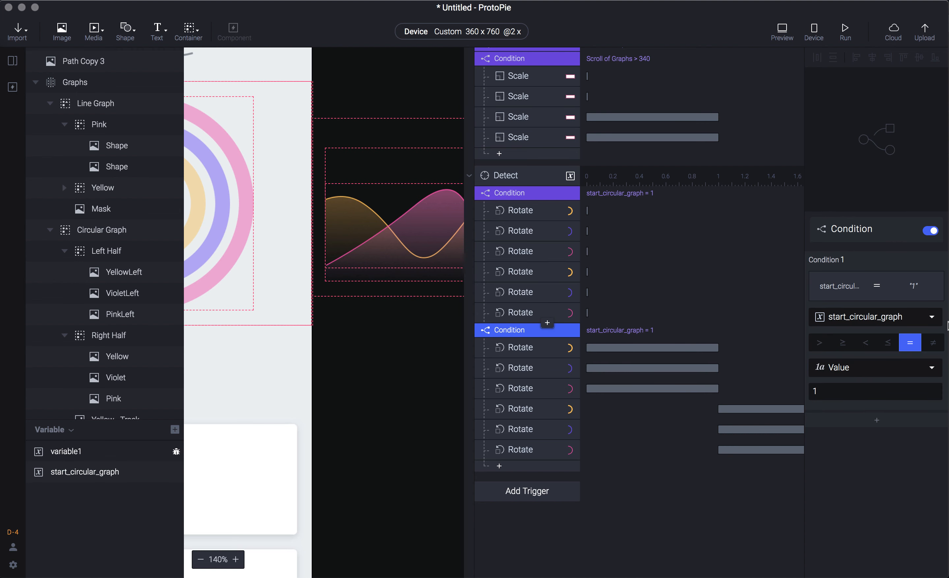
{"action": "left_click", "coordinate": [858, 392]}
{"action": "type", "text": "2"}
{"action": "key", "text": "Return"}
- Add an Assign response to the Scroll of Graphs < 20 condition that sets start_circular_graph to 2
{"action": "scroll", "coordinate": [522, 467], "scroll_direction": "up", "scroll_amount": 3}
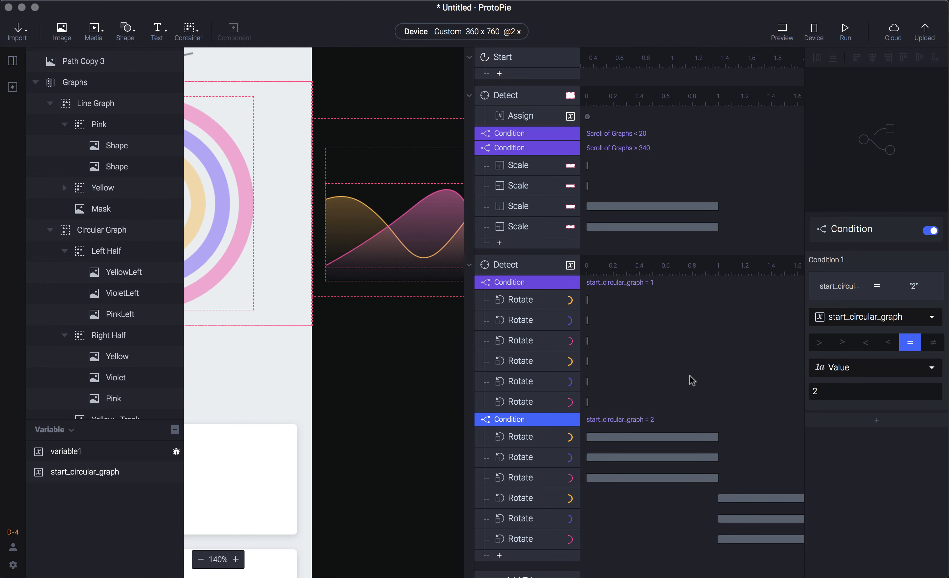
{"action": "left_click", "coordinate": [530, 135]}
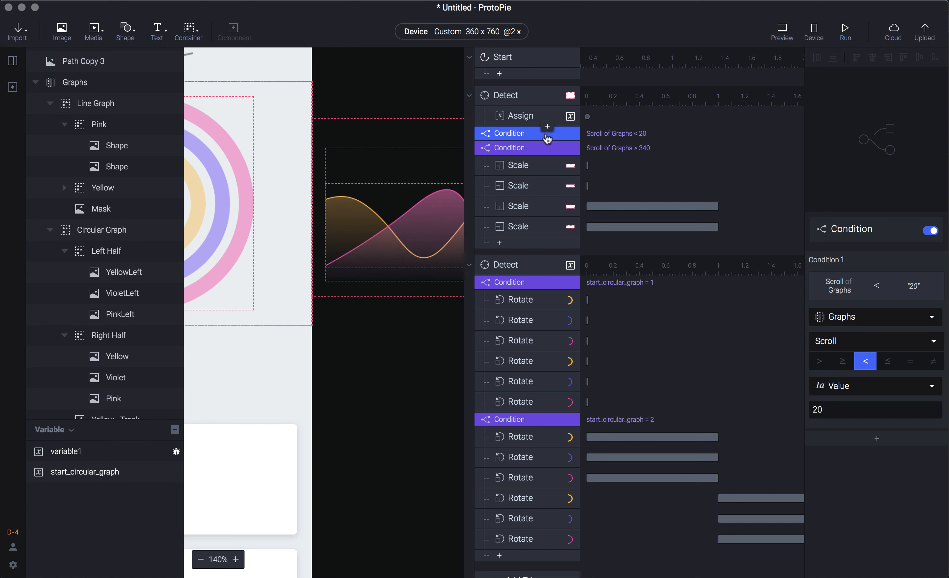
{"action": "left_click", "coordinate": [548, 127]}
{"action": "left_click", "coordinate": [596, 351]}
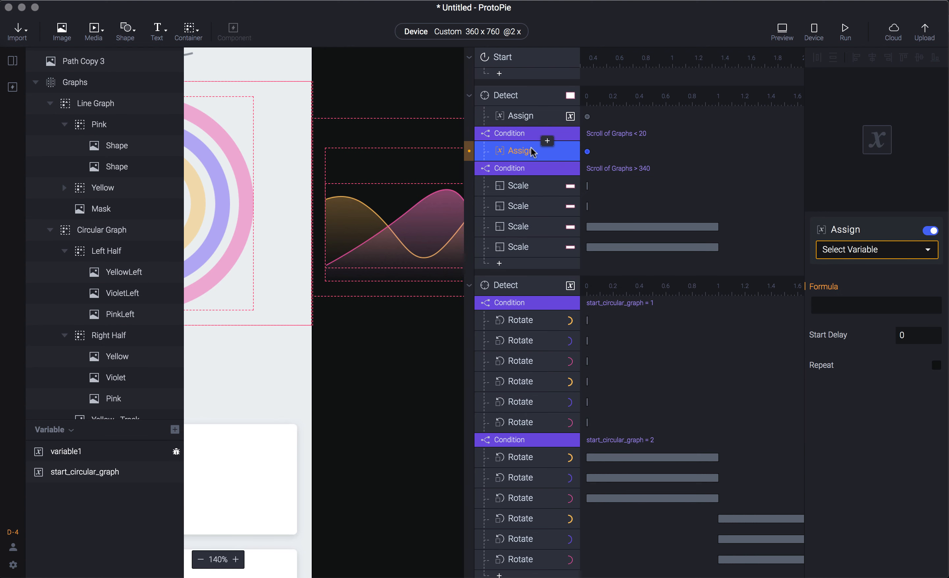
{"action": "left_click", "coordinate": [860, 253]}
{"action": "left_click", "coordinate": [872, 314]}
{"action": "left_click", "coordinate": [869, 312]}
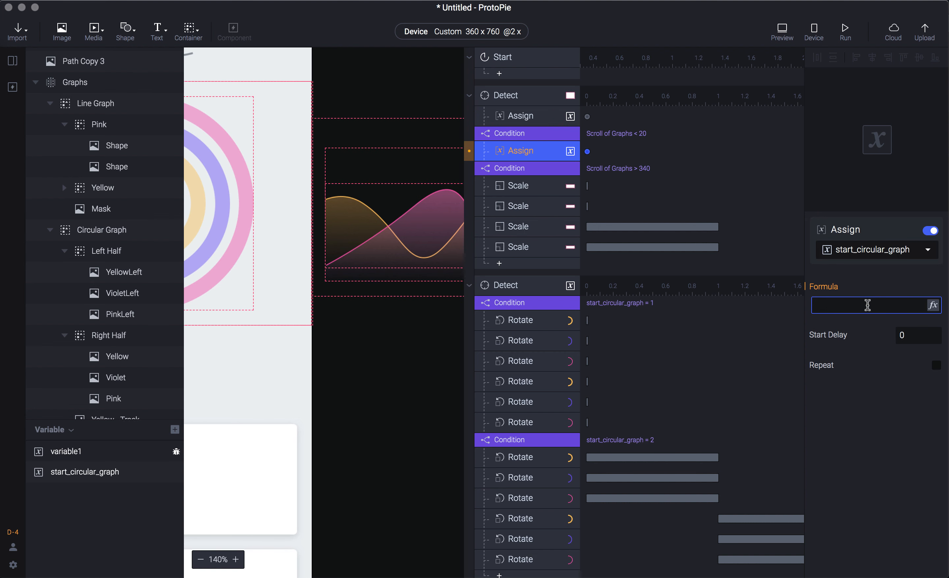
{"action": "type", "text": "2"}
{"action": "key", "text": "Return"}
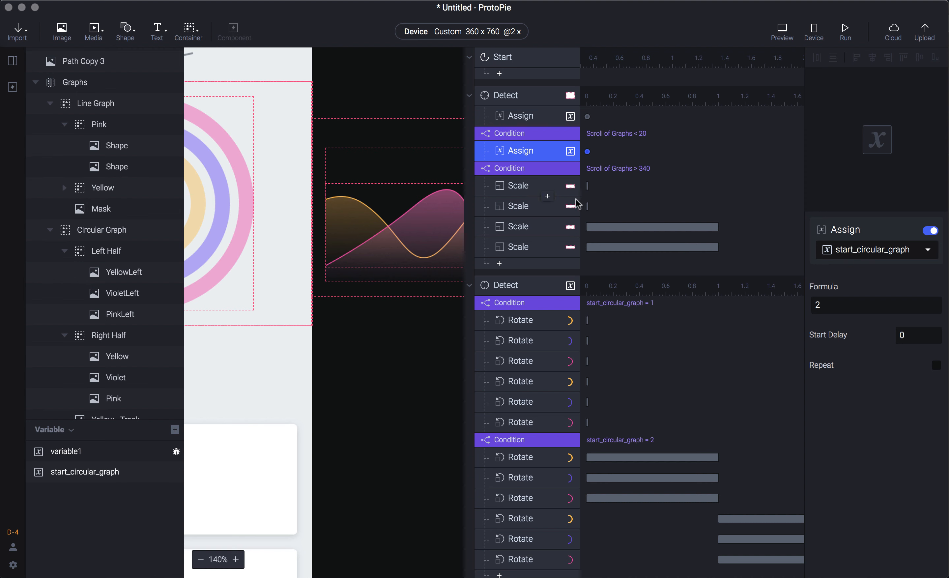
- Copy the Assign response into the Scroll of Graphs > 340 condition and set the copy's formula to 1
{"action": "left_click", "coordinate": [514, 172]}
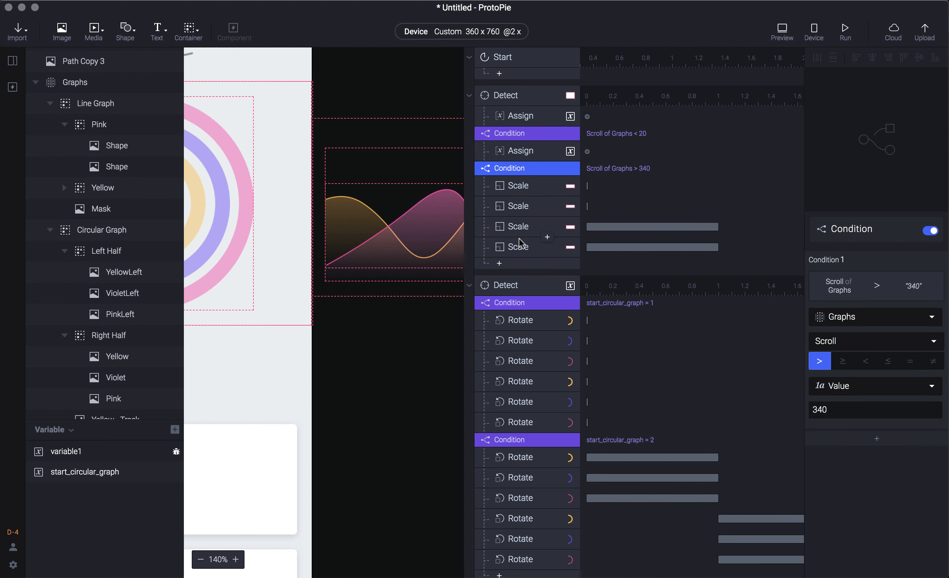
{"action": "left_click", "coordinate": [507, 154]}
{"action": "left_click_drag", "start_coordinate": [507, 155], "coordinate": [514, 187]}
{"action": "left_click", "coordinate": [883, 301]}
{"action": "key", "text": "Return"}
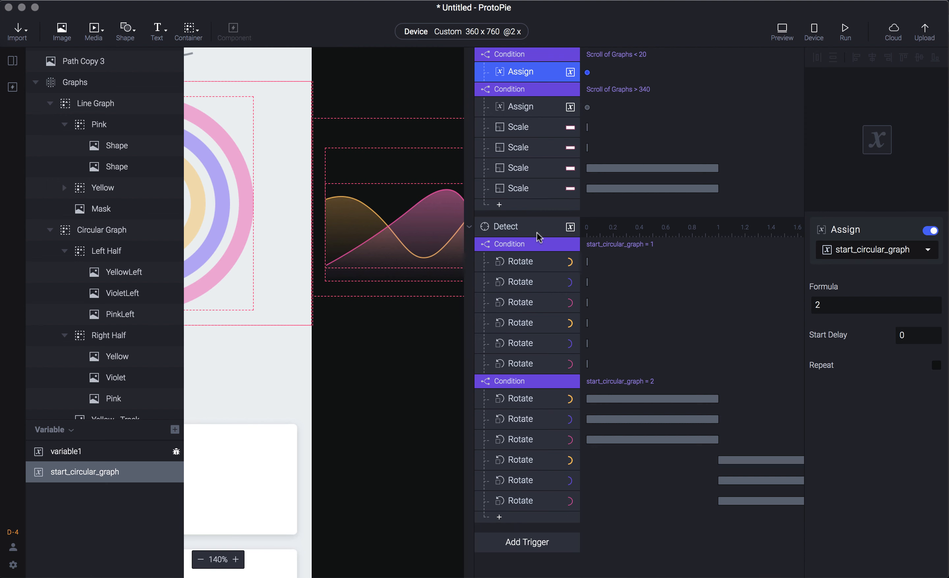
- Preview the prototype, swipe to the line graph and back to the circular graph, and close the preview
{"action": "scroll", "coordinate": [539, 237], "scroll_direction": "down", "scroll_amount": 3}
{"action": "key", "text": "super+p"}
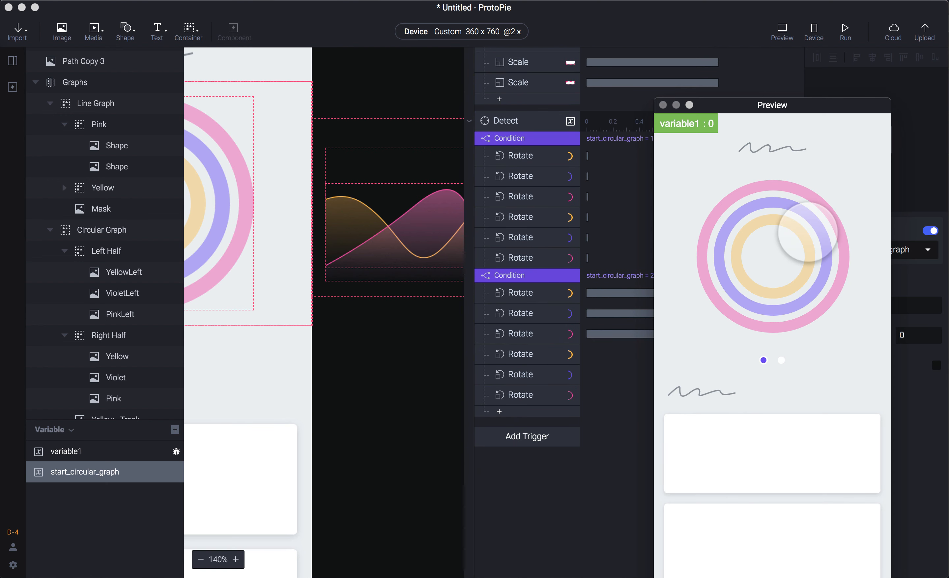
{"action": "left_click_drag", "start_coordinate": [812, 231], "coordinate": [729, 215]}
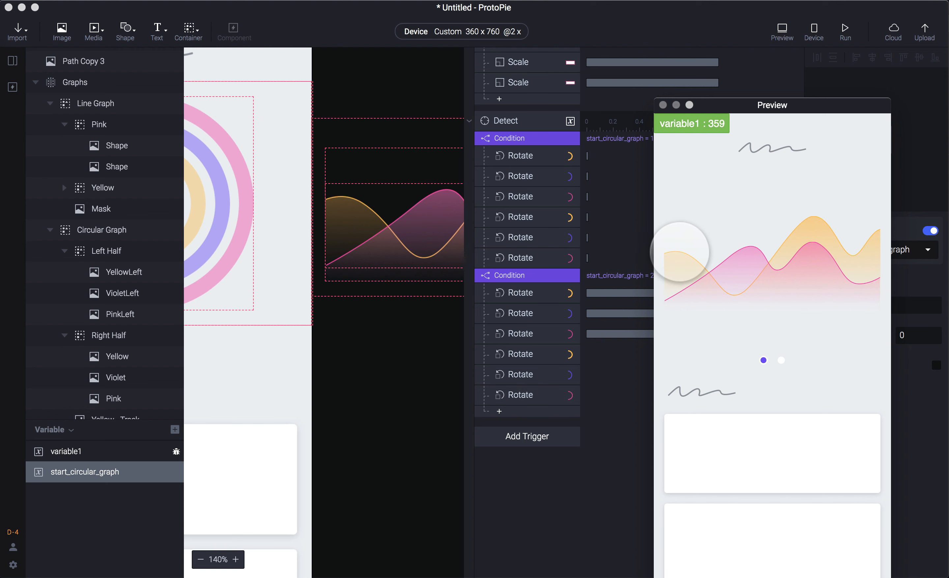
{"action": "left_click_drag", "start_coordinate": [686, 250], "coordinate": [877, 231]}
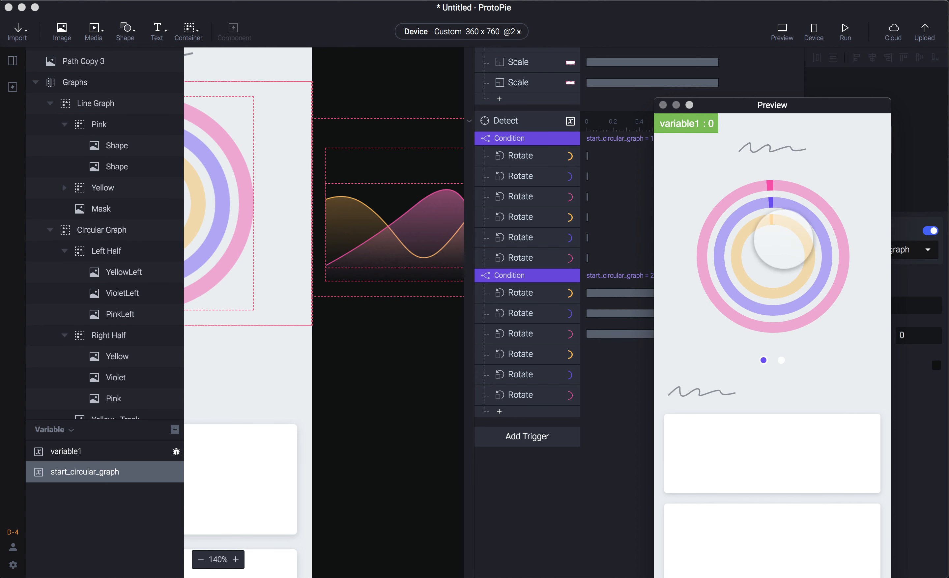
{"action": "left_click", "coordinate": [542, 491]}
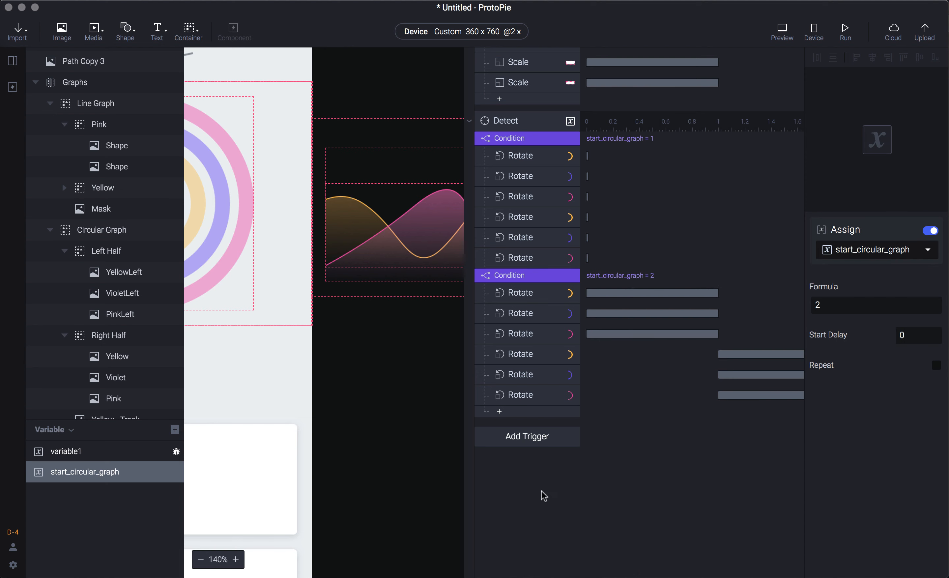
- Add an Assign response to the Start trigger that sets start_circular_graph to 2, and check it against the Scroll of Graphs > 340 Assign
{"action": "scroll", "coordinate": [565, 256], "scroll_direction": "up", "scroll_amount": 5}
{"action": "left_click", "coordinate": [500, 73]}
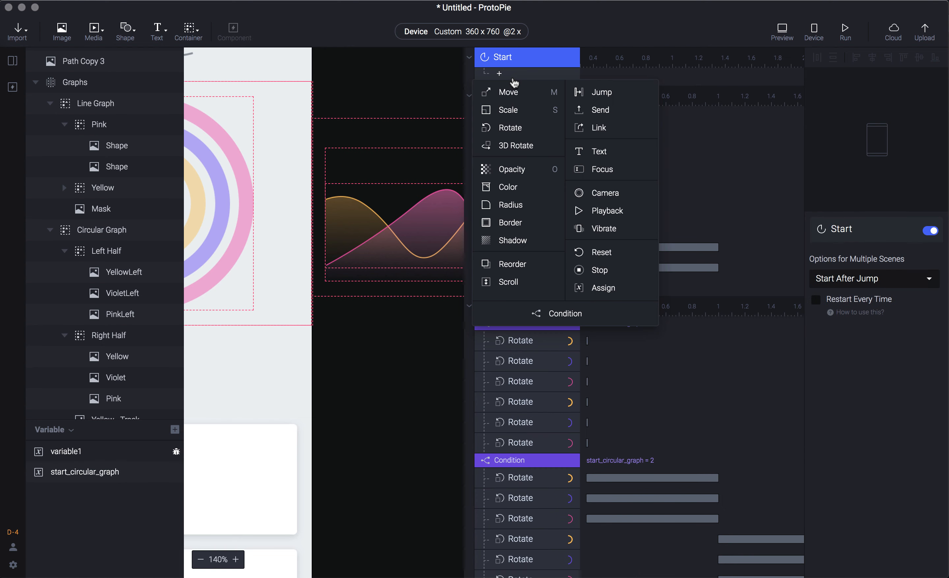
{"action": "left_click", "coordinate": [615, 291]}
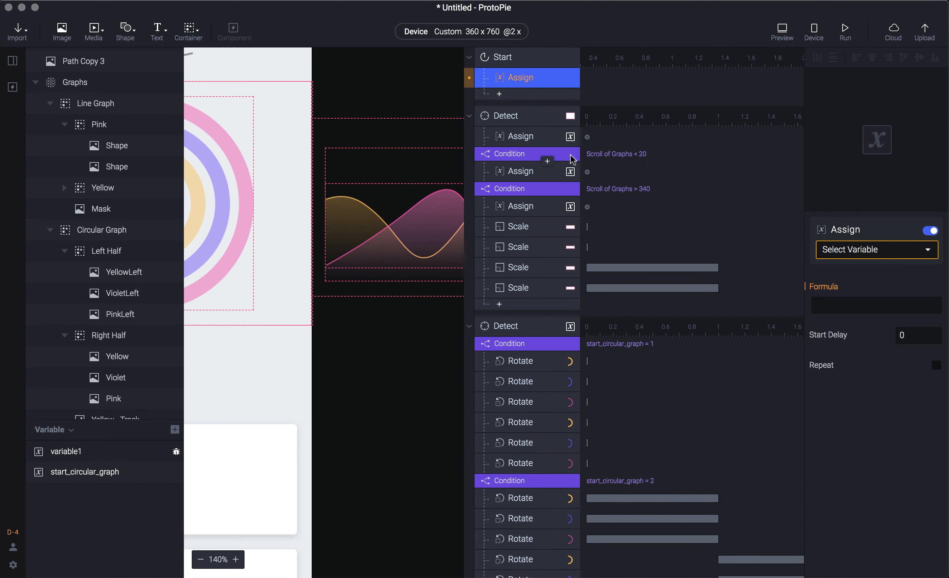
{"action": "left_click", "coordinate": [868, 254]}
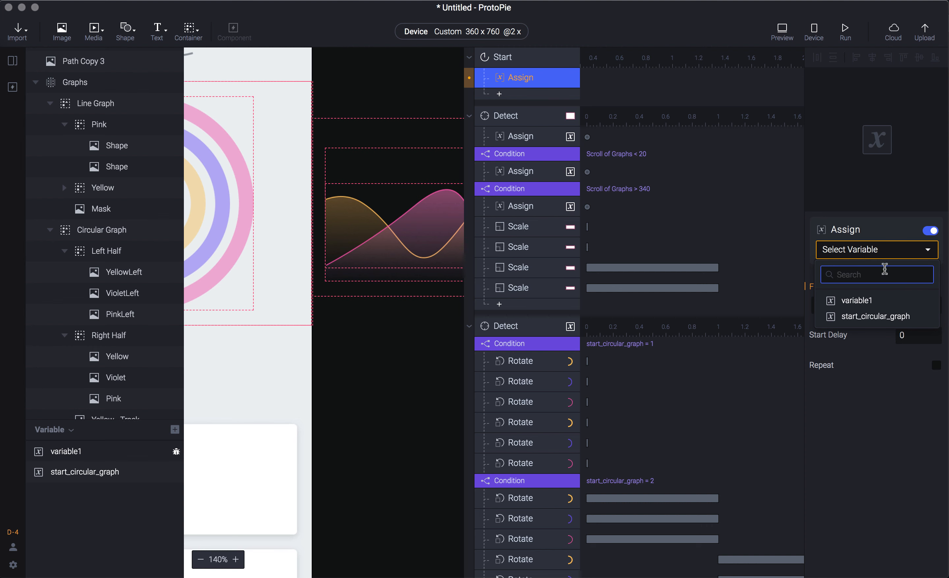
{"action": "left_click", "coordinate": [883, 317]}
{"action": "left_click", "coordinate": [866, 305]}
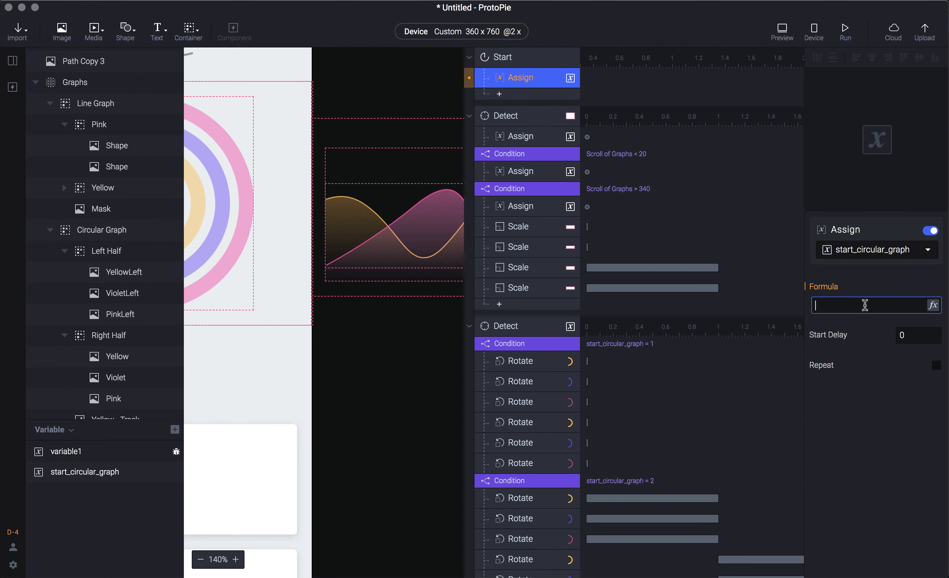
{"action": "key", "text": "Return"}
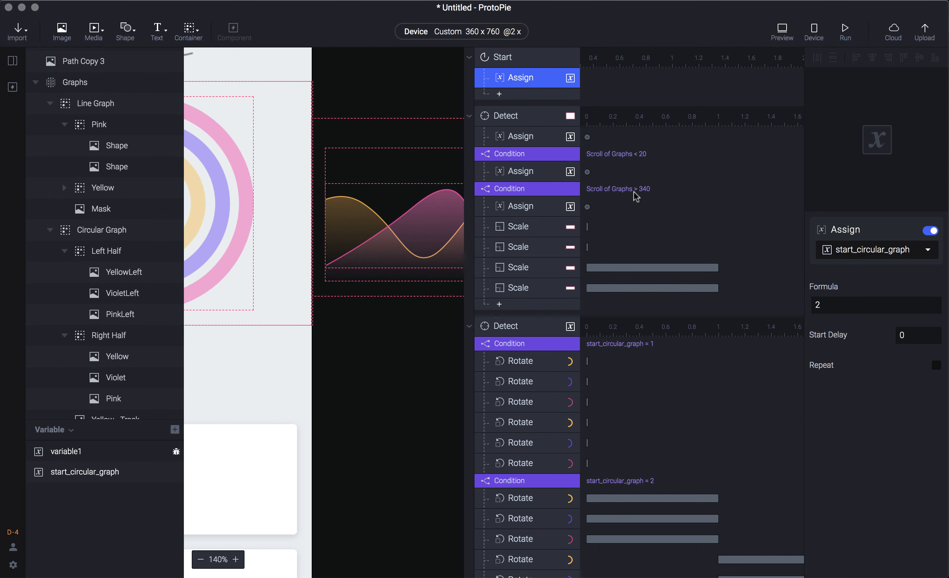
{"action": "left_click", "coordinate": [532, 216]}
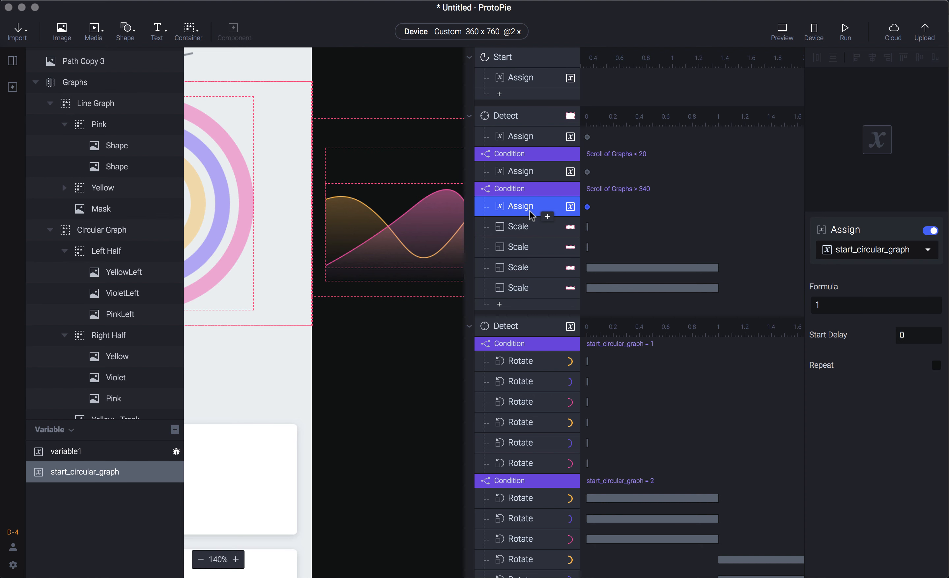
{"action": "left_click", "coordinate": [523, 80]}
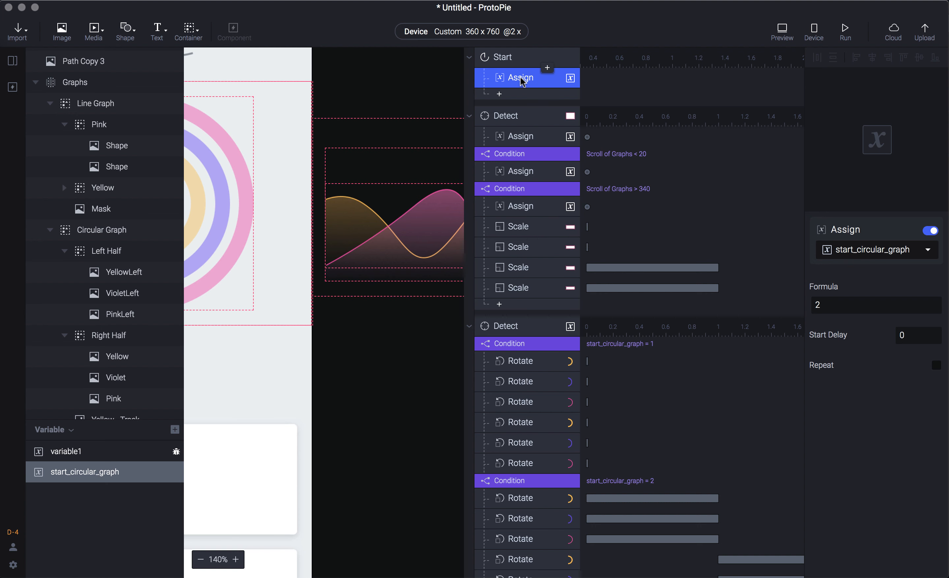
- Check the Assign response of variable1, and preview the prototype by swiping to the line graph and back to the circular graph
{"action": "left_click", "coordinate": [516, 137]}
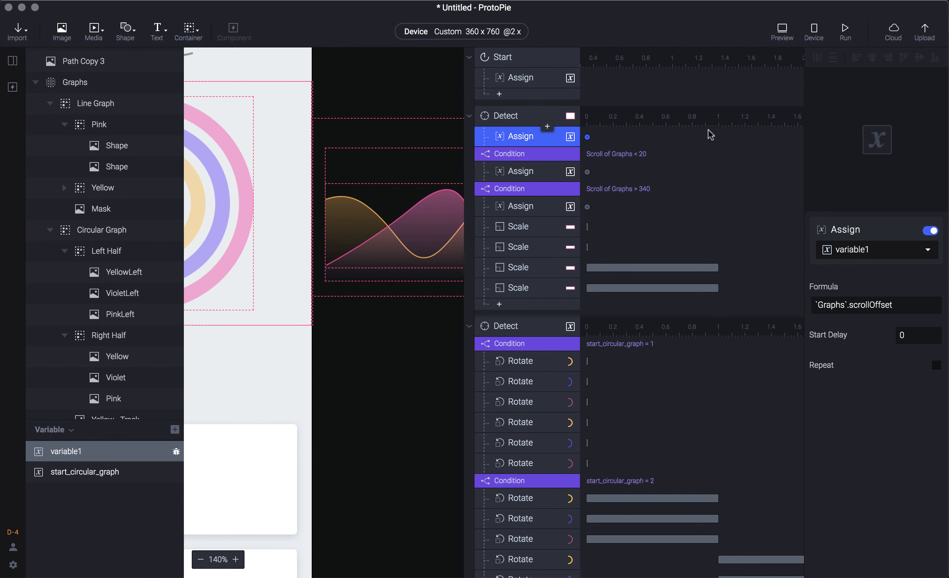
{"action": "key", "text": "super+p"}
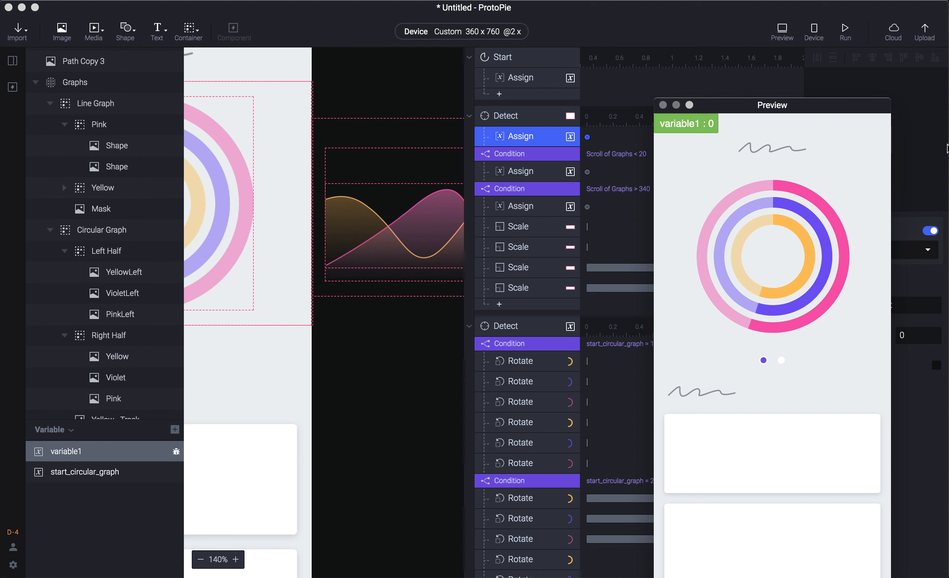
{"action": "left_click_drag", "start_coordinate": [876, 241], "coordinate": [780, 233]}
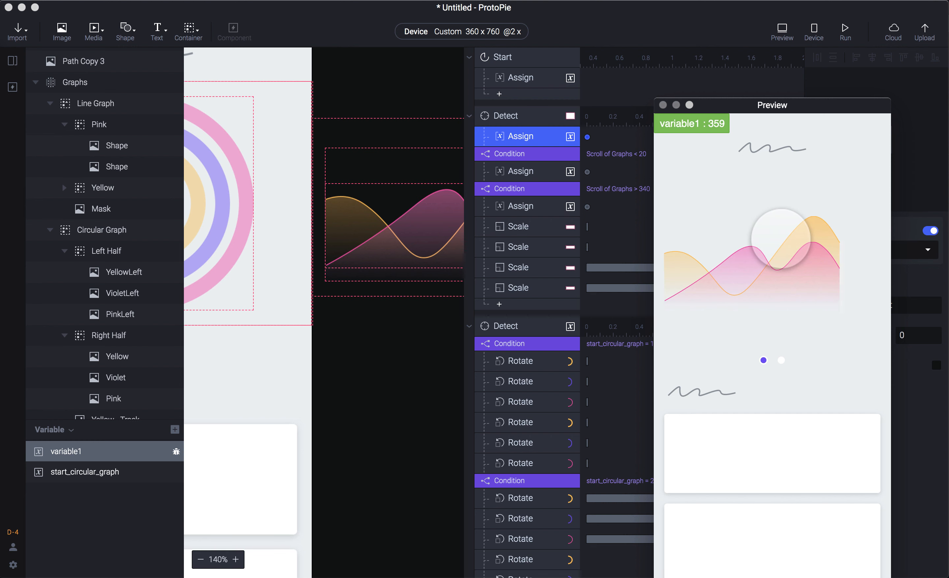
{"action": "left_click_drag", "start_coordinate": [729, 248], "coordinate": [884, 239]}
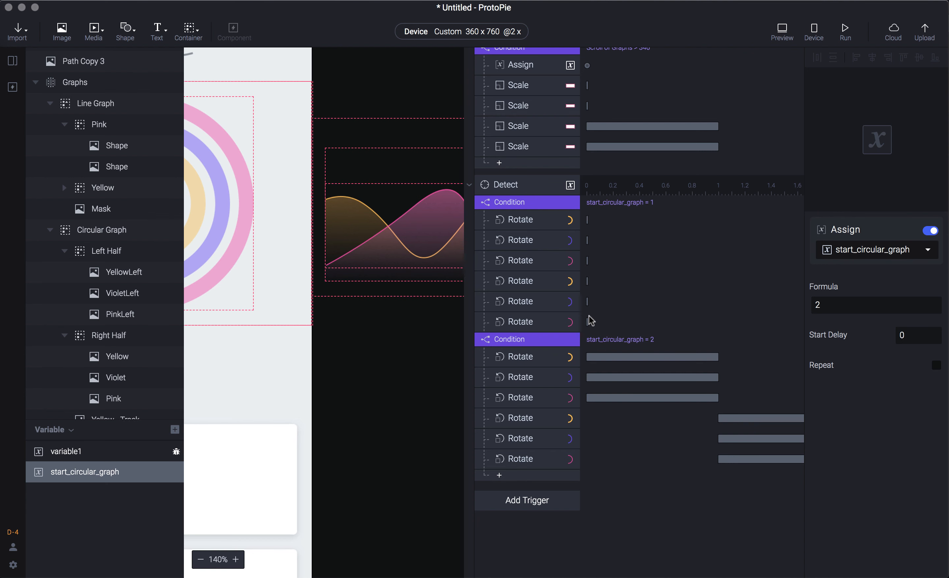
- Review the Detect trigger for start_circular_graph, its two conditions, and the Scroll of Graphs conditions that feed it
{"action": "left_click", "coordinate": [514, 189]}
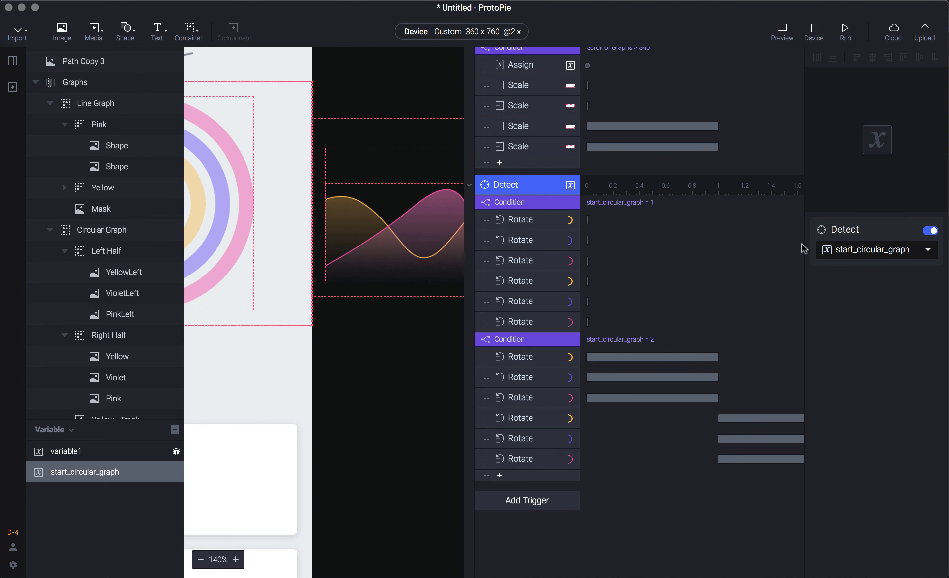
{"action": "scroll", "coordinate": [593, 210], "scroll_direction": "up", "scroll_amount": 3}
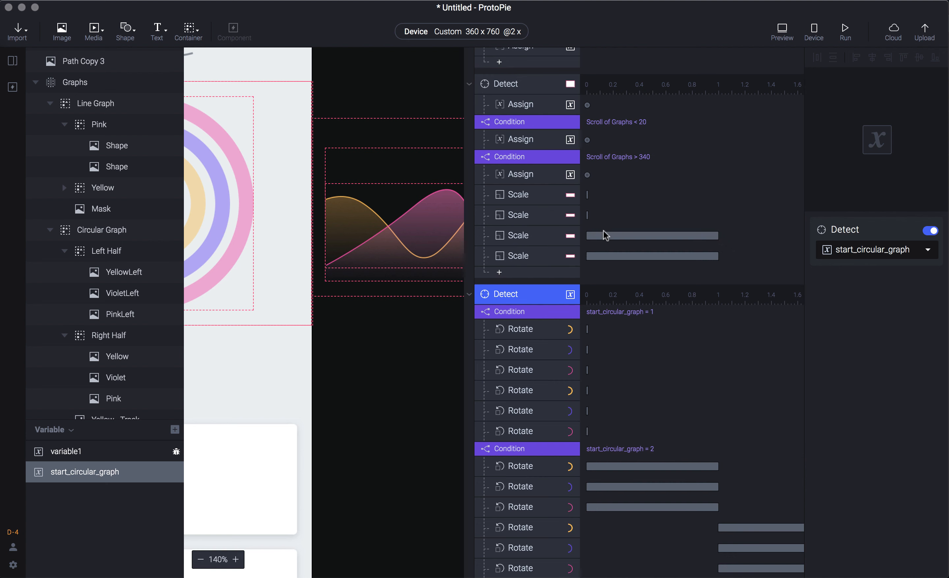
{"action": "scroll", "coordinate": [606, 236], "scroll_direction": "up", "scroll_amount": 1}
{"action": "mouse_move", "coordinate": [560, 338]}
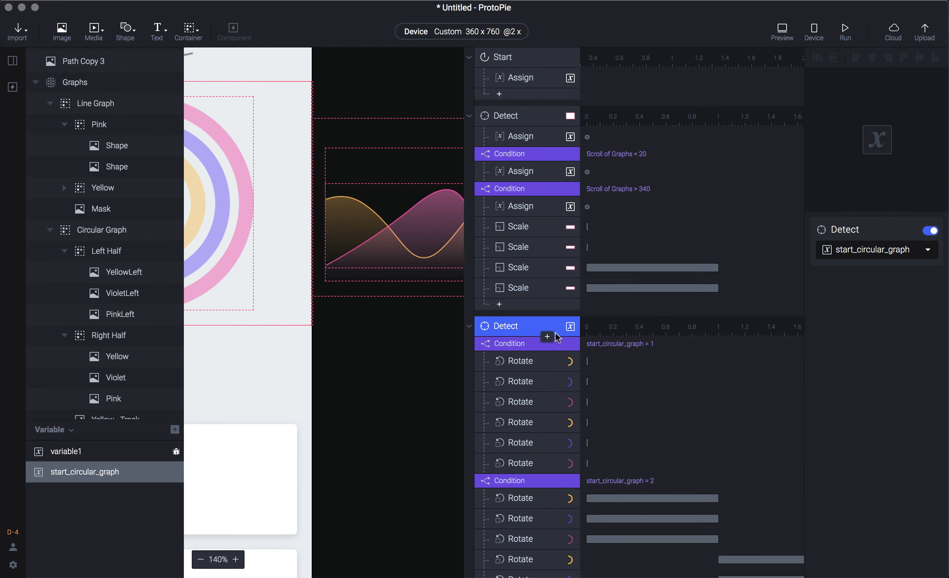
{"action": "scroll", "coordinate": [553, 347], "scroll_direction": "down", "scroll_amount": 4}
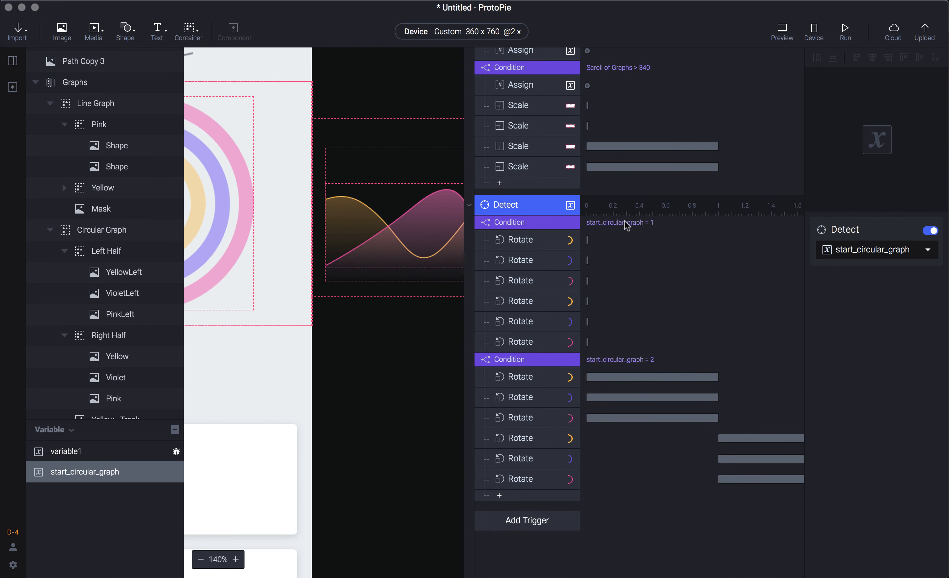
{"action": "scroll", "coordinate": [526, 244], "scroll_direction": "up", "scroll_amount": 4}
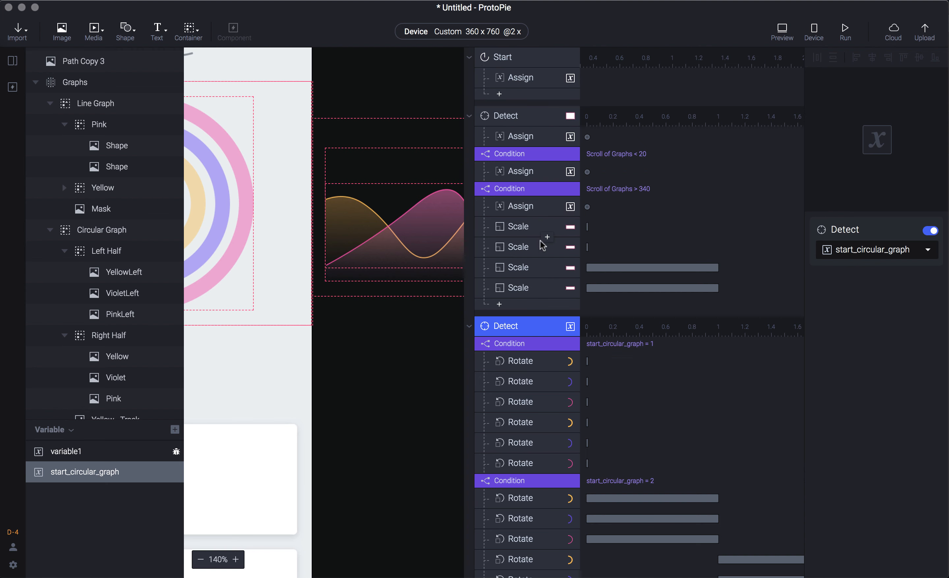
- Preview the swipe from the circular graph to the line graph, and close the preview
{"action": "key", "text": "super+p"}
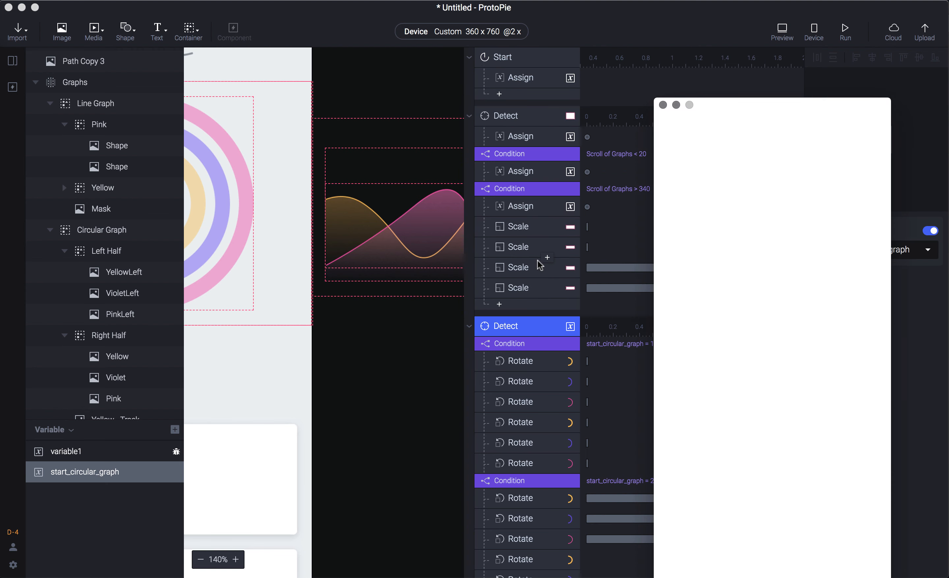
{"action": "left_click_drag", "start_coordinate": [818, 249], "coordinate": [720, 231]}
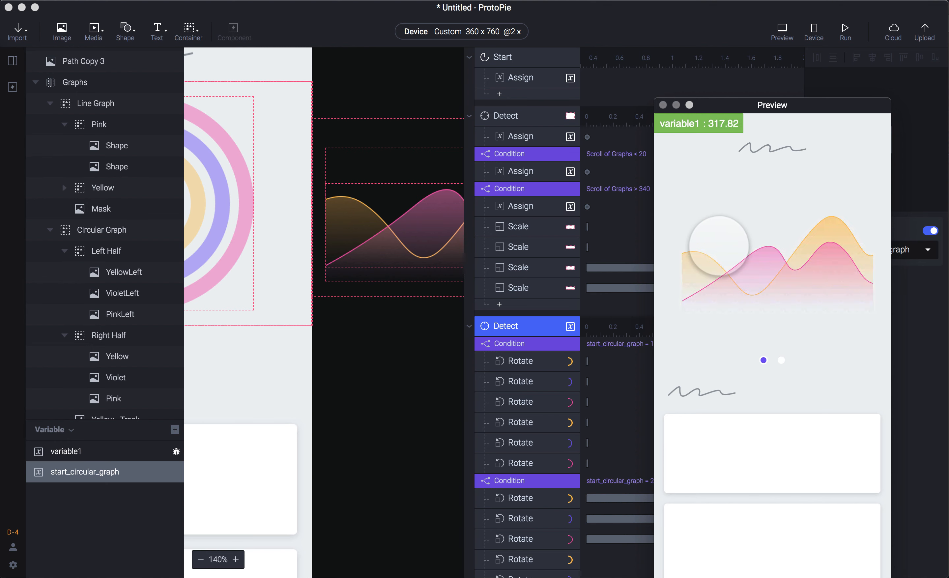
{"action": "key", "text": "super+w"}
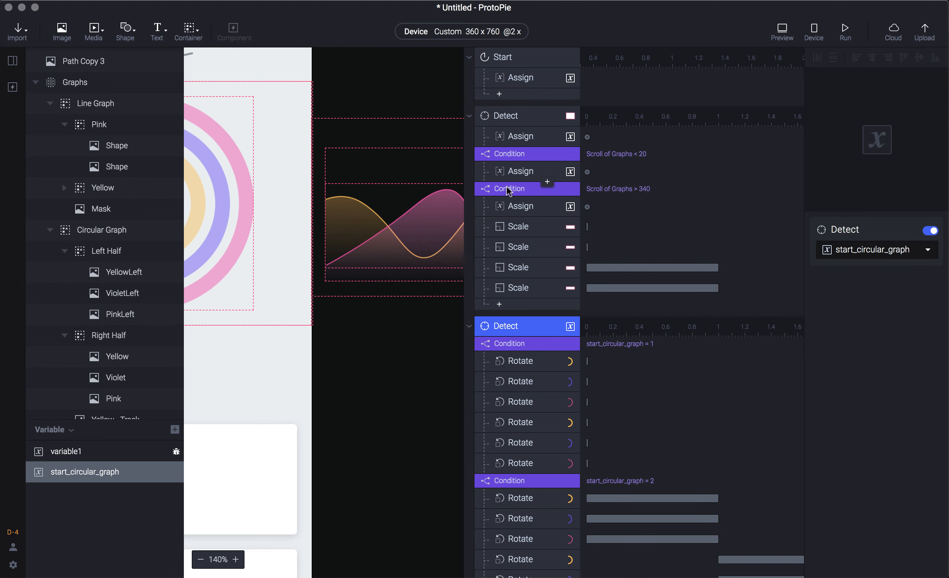
- Move the zero-width Scale responses of Pink and Yellow from the Scroll of Graphs > 340 condition into the Scroll of Graphs < 20 condition
{"action": "left_click", "coordinate": [523, 235]}
{"action": "left_click", "coordinate": [524, 249], "text": "shift"}
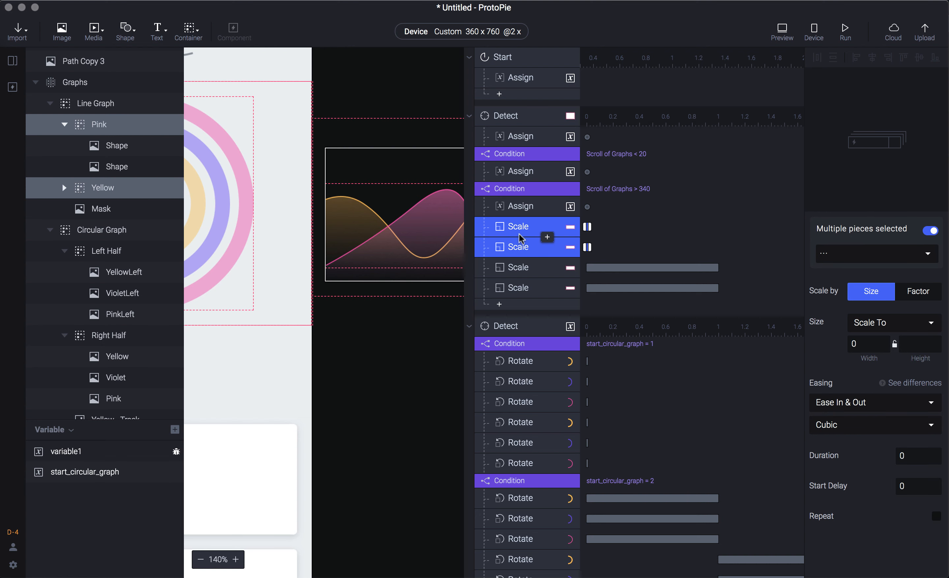
{"action": "left_click_drag", "start_coordinate": [521, 231], "coordinate": [524, 184]}
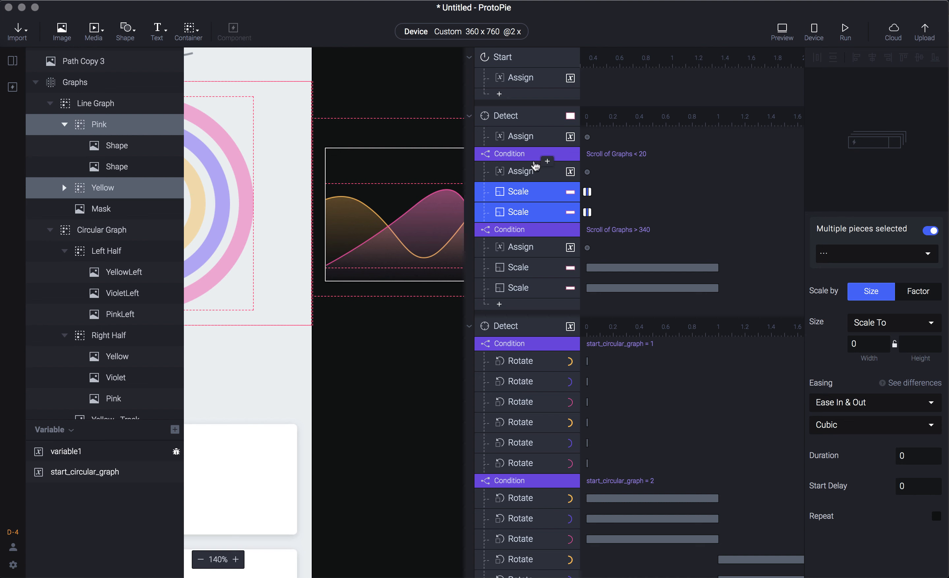
- Preview the prototype with the moved Scale responses by swiping between the circular graph and the line graph
{"action": "key", "text": "super+p"}
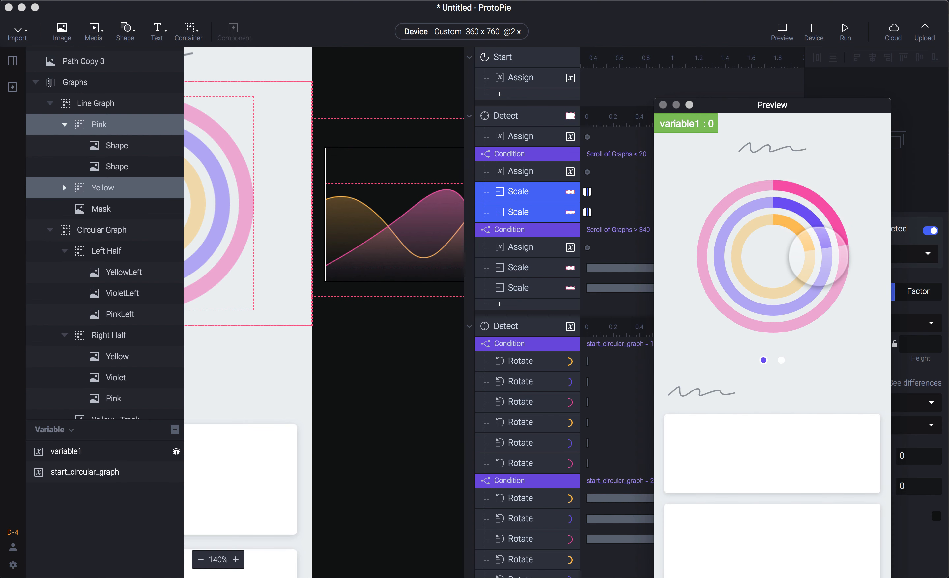
{"action": "left_click_drag", "start_coordinate": [816, 257], "coordinate": [886, 248]}
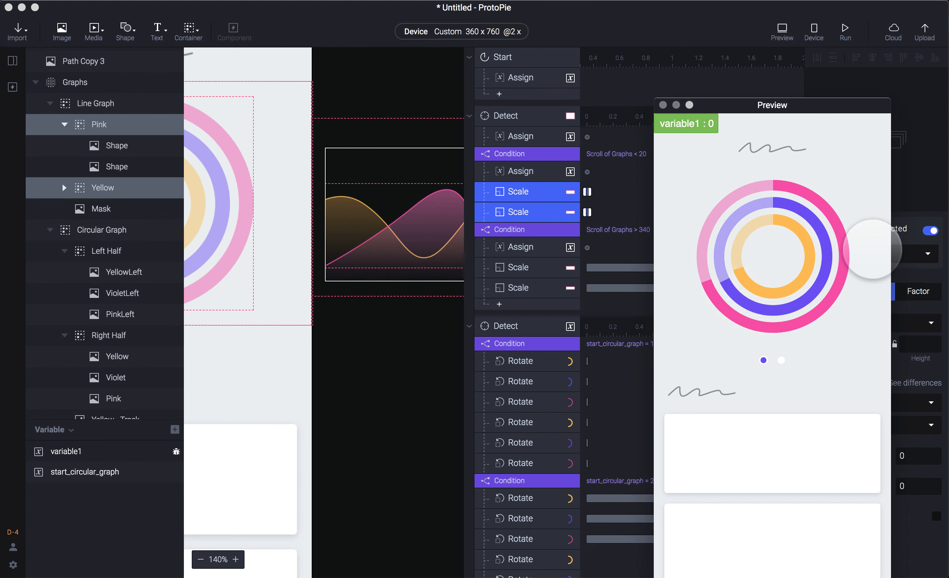
{"action": "left_click_drag", "start_coordinate": [858, 299], "coordinate": [732, 296]}
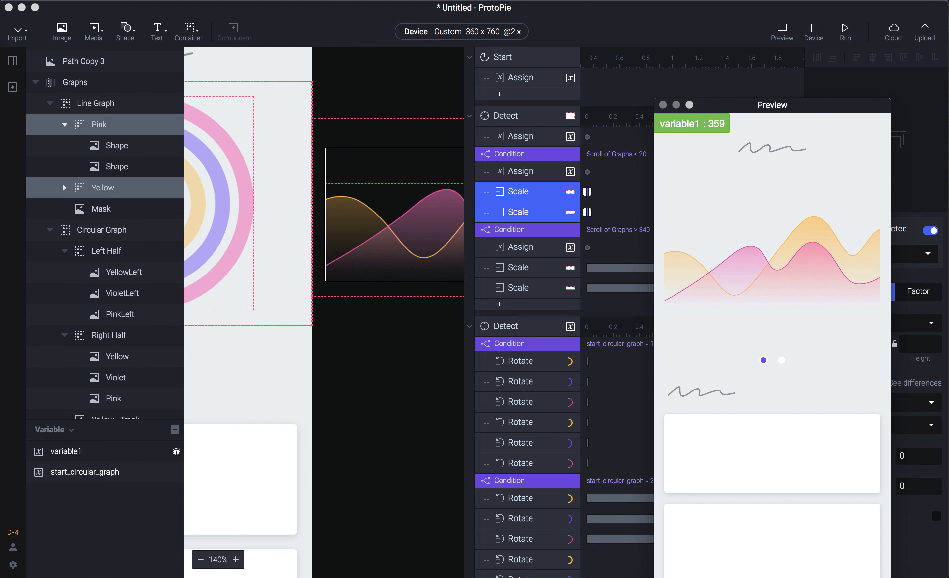